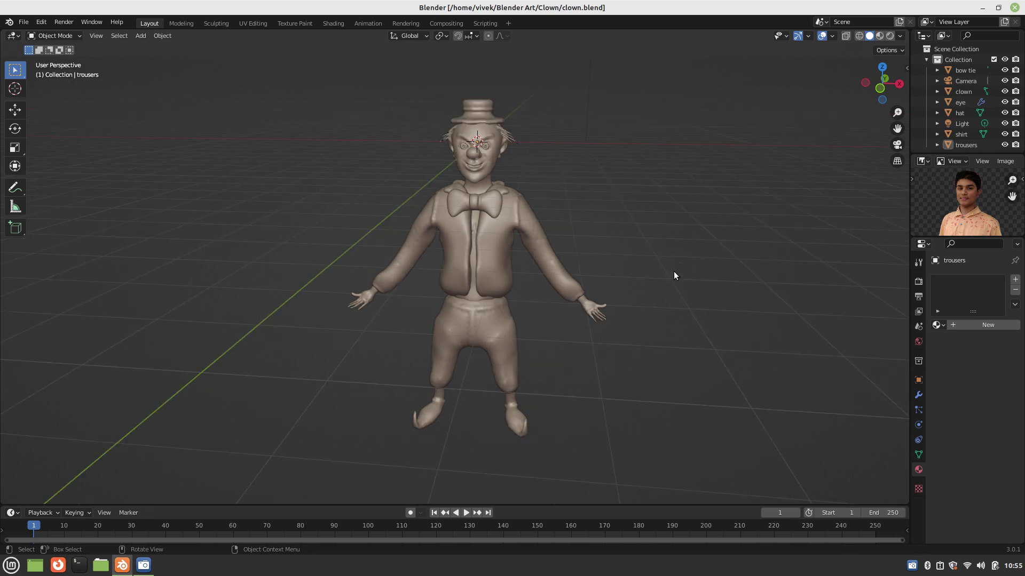
- Orbit around to the clown's back, zoom in close, and select the clown body
mouse_move(674, 270)
middle_mouse_down()
mouse_move(459, 271)
mouse_move(299, 235)
mouse_move(514, 220)
middle_mouse_up()
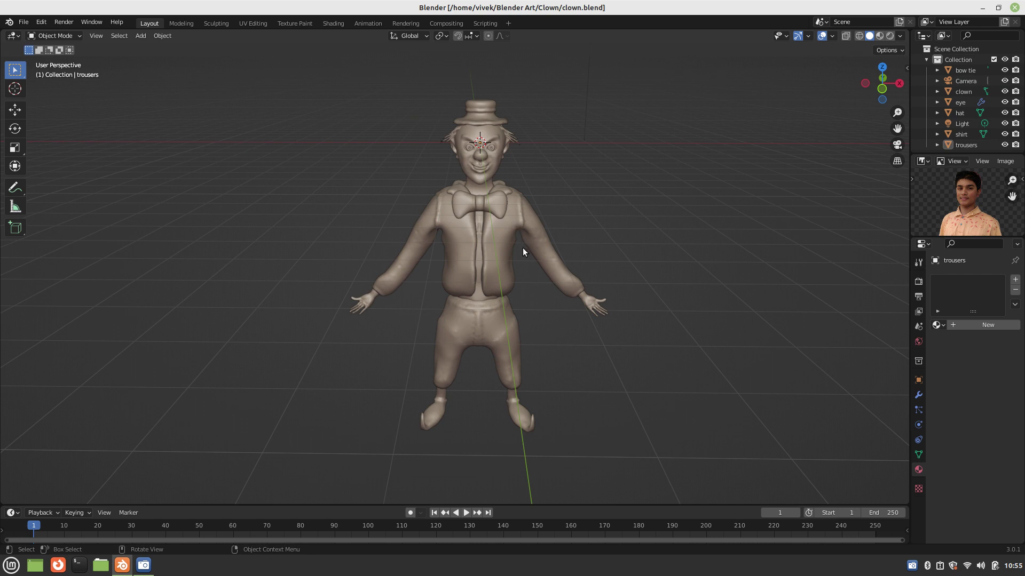
scroll(525, 247, "up", 1)
scroll(539, 238, "up", 1)
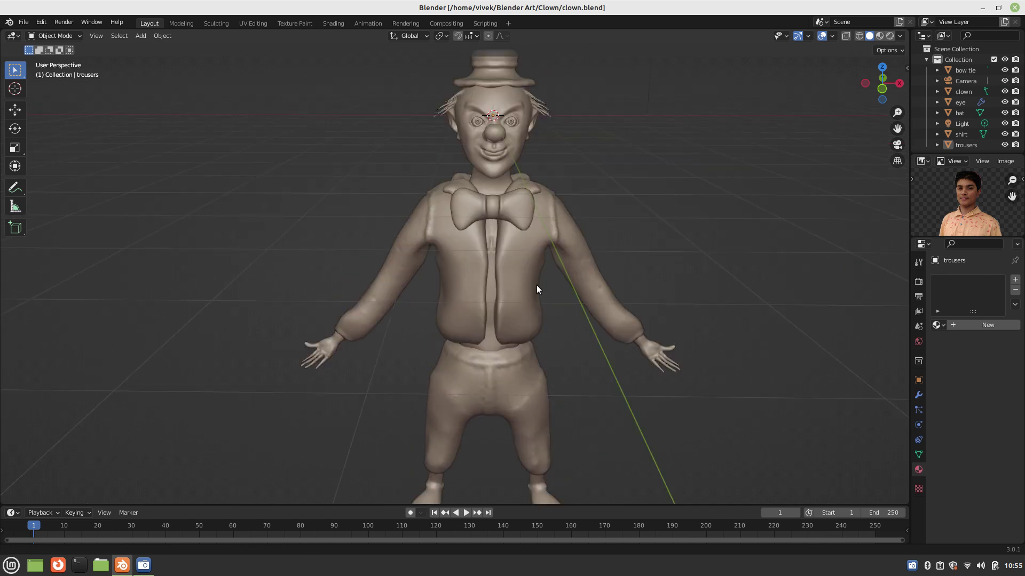
scroll(536, 320, "up", 2)
scroll(535, 309, "up", 1)
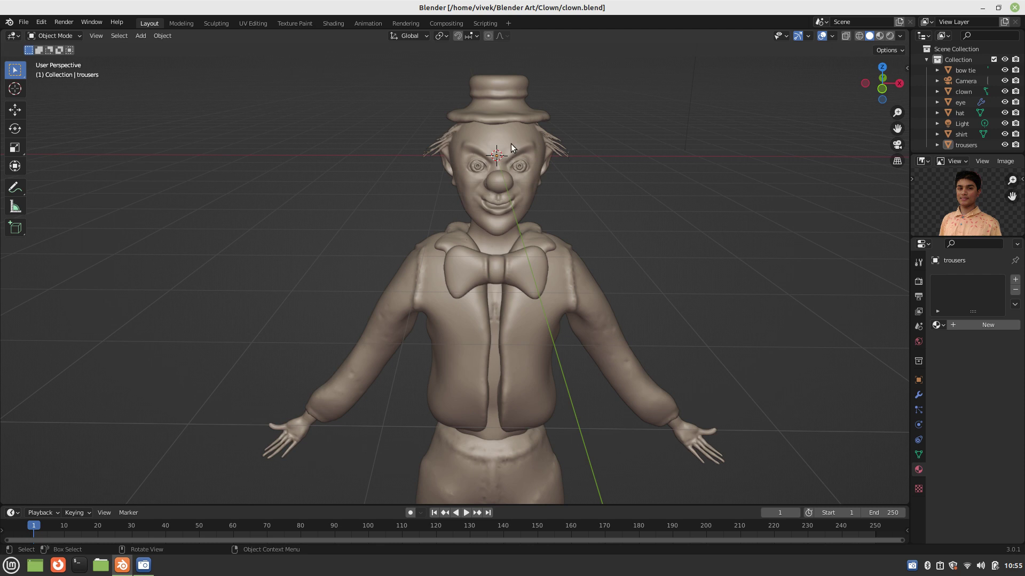
left_click(539, 184)
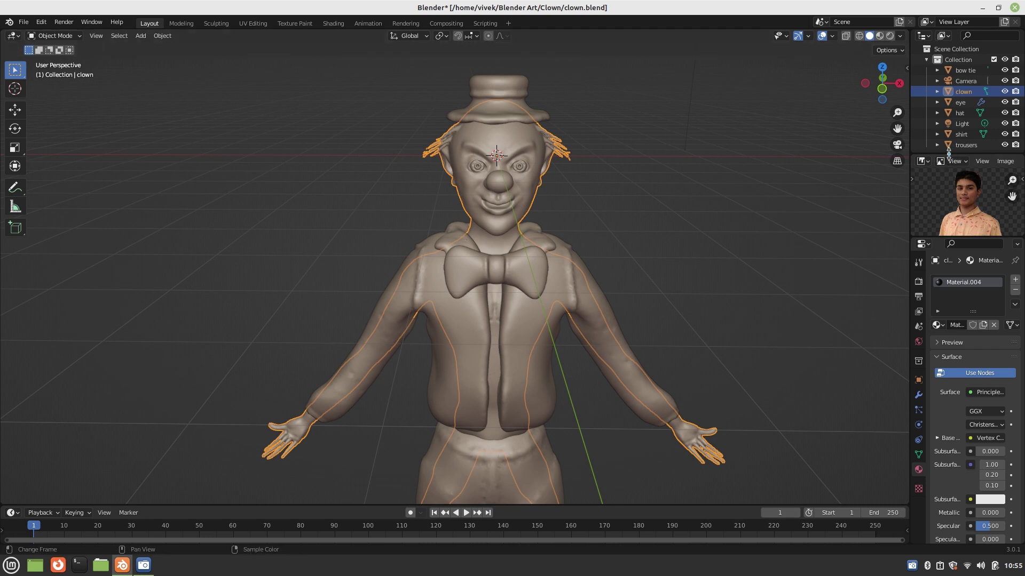
- Hide the eyes, hat, shirt, trousers and bow tie, then reframe the bare clown body
left_click_drag(948, 152, 952, 175)
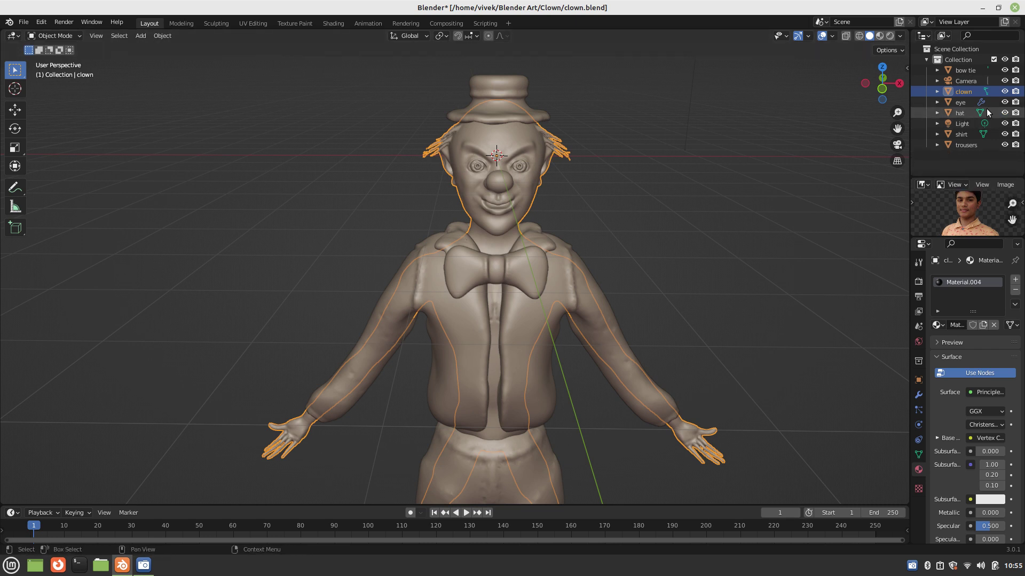
left_click(1004, 103)
left_click(1003, 113)
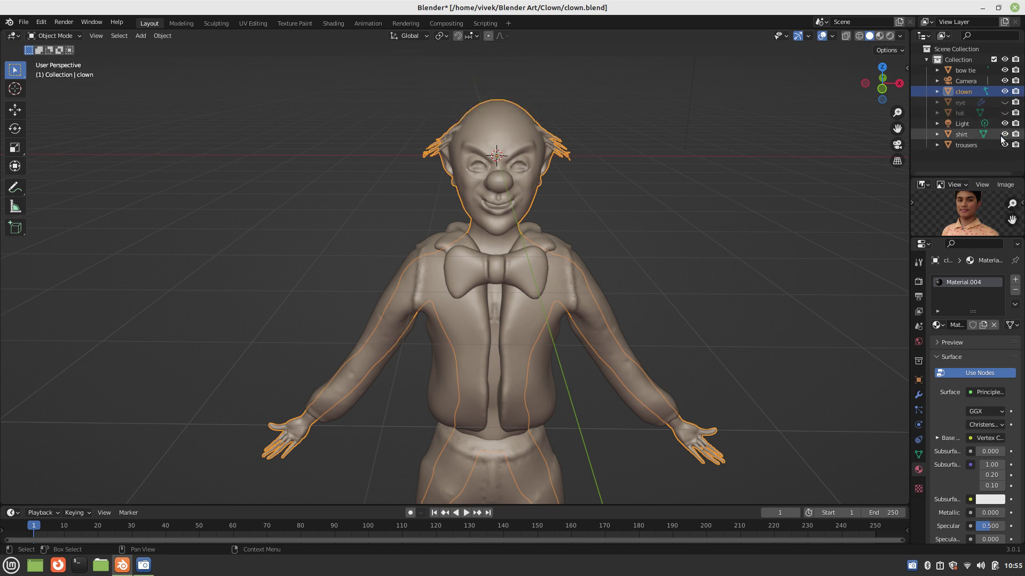
left_click(1004, 135)
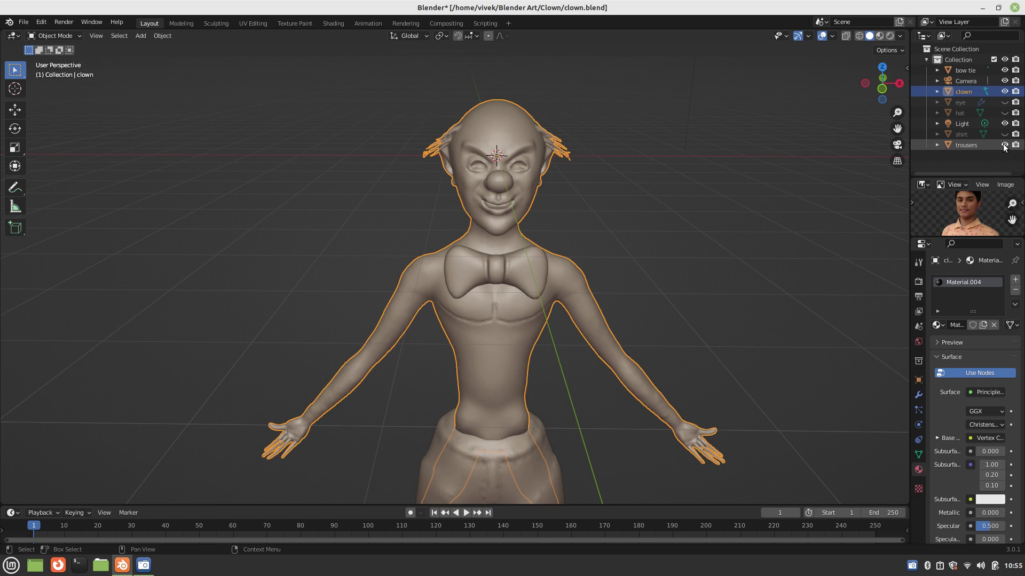
left_click(1004, 145)
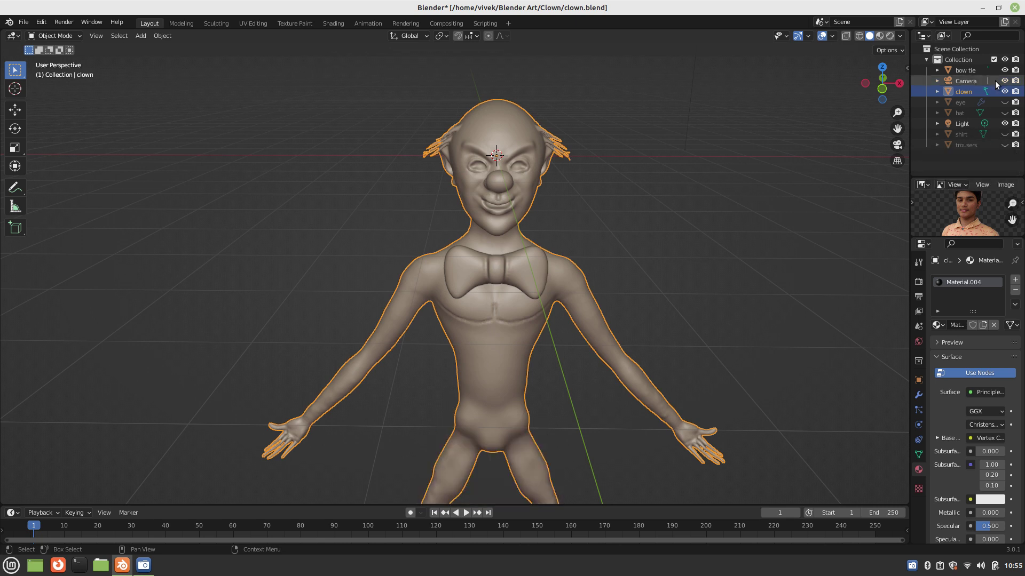
left_click(1004, 70)
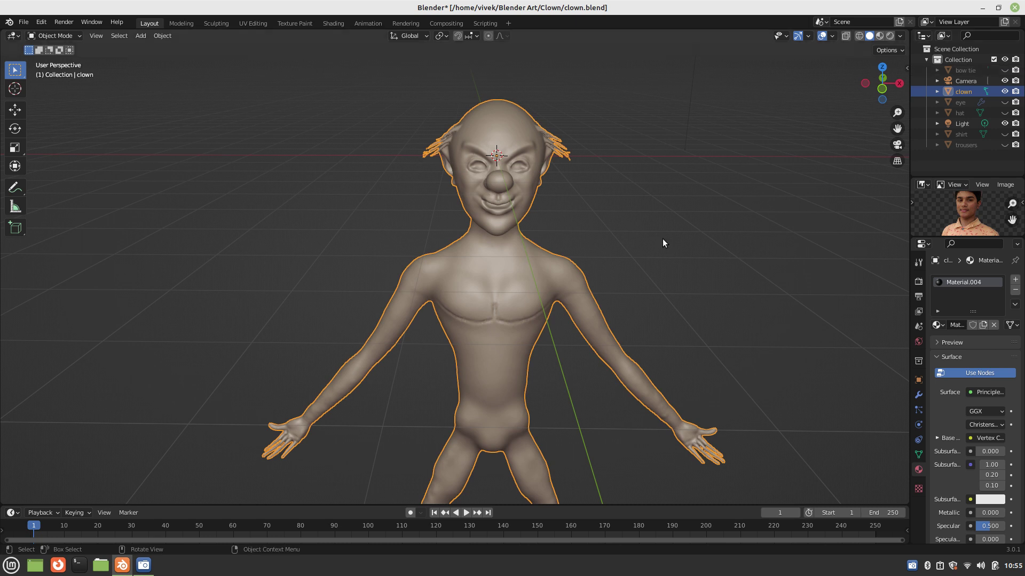
scroll(662, 243, "down", 3)
mouse_move(418, 252)
middle_mouse_down("shift")
mouse_move(501, 259)
mouse_move(348, 218)
mouse_move(520, 269)
mouse_move(500, 254)
middle_mouse_up("shift")
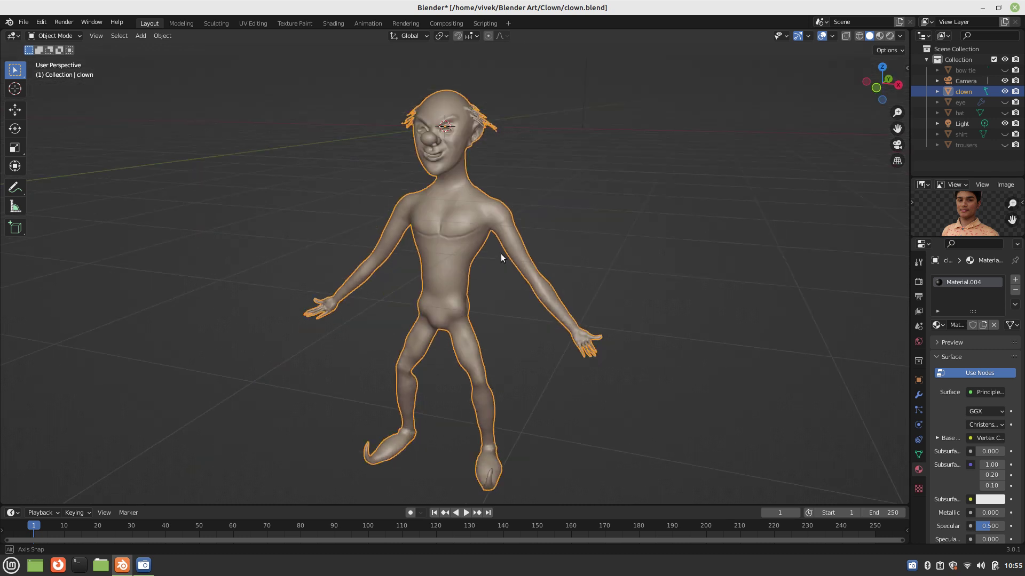
- Turn on viewport statistics and check the clown's 103,600 vertices in Edit Mode
left_click(833, 36)
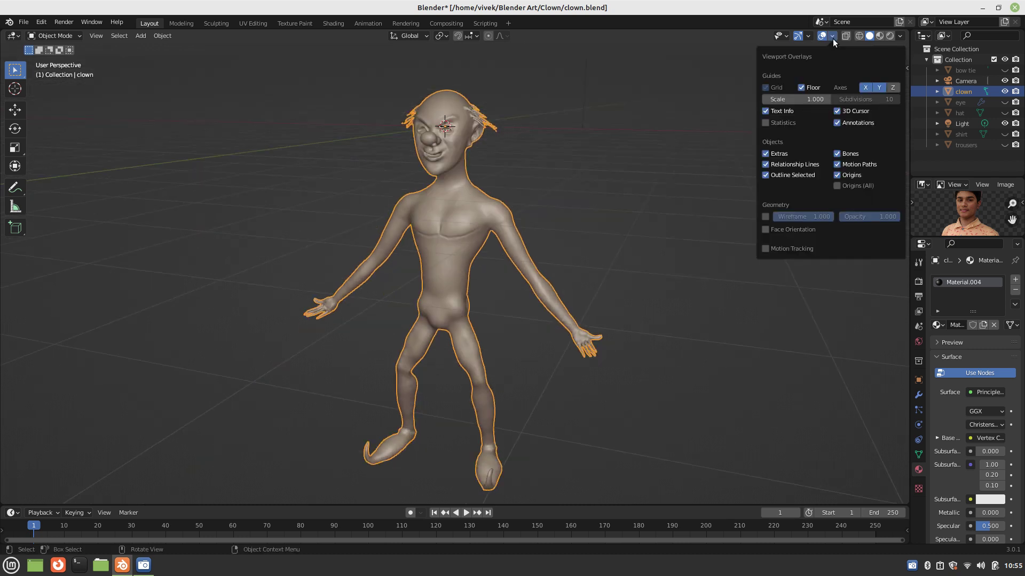
left_click(765, 123)
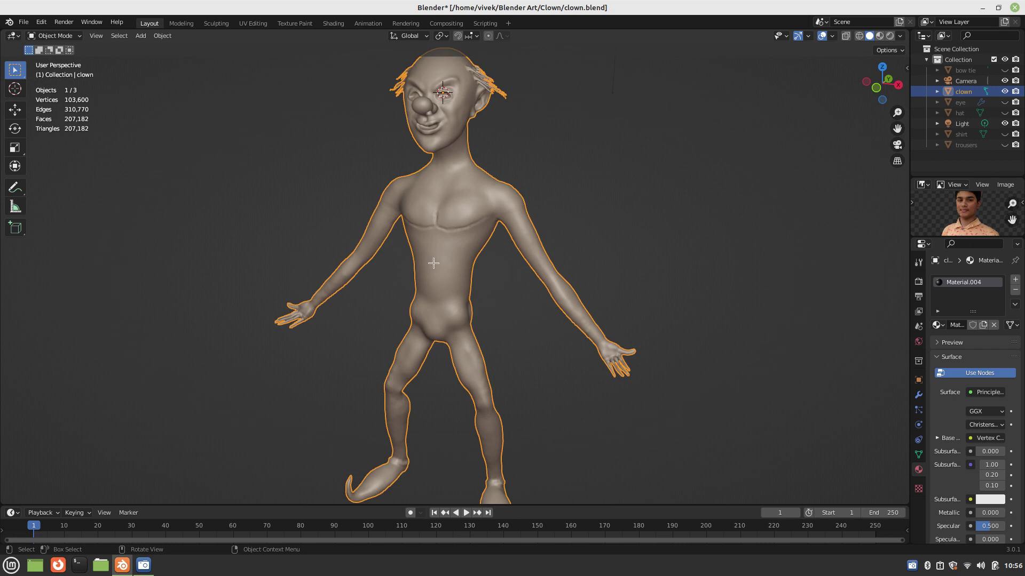
key("Tab")
scroll(434, 263, "up", 3)
key("a")
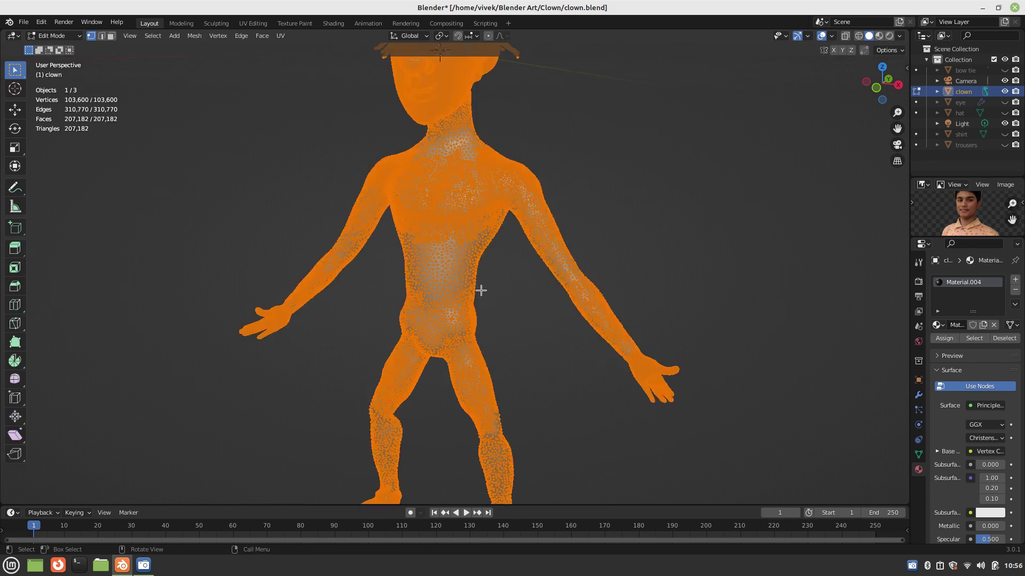
key("Tab")
- Show the clown body's Modifier Properties
scroll(480, 293, "down", 3)
scroll(491, 299, "down", 2)
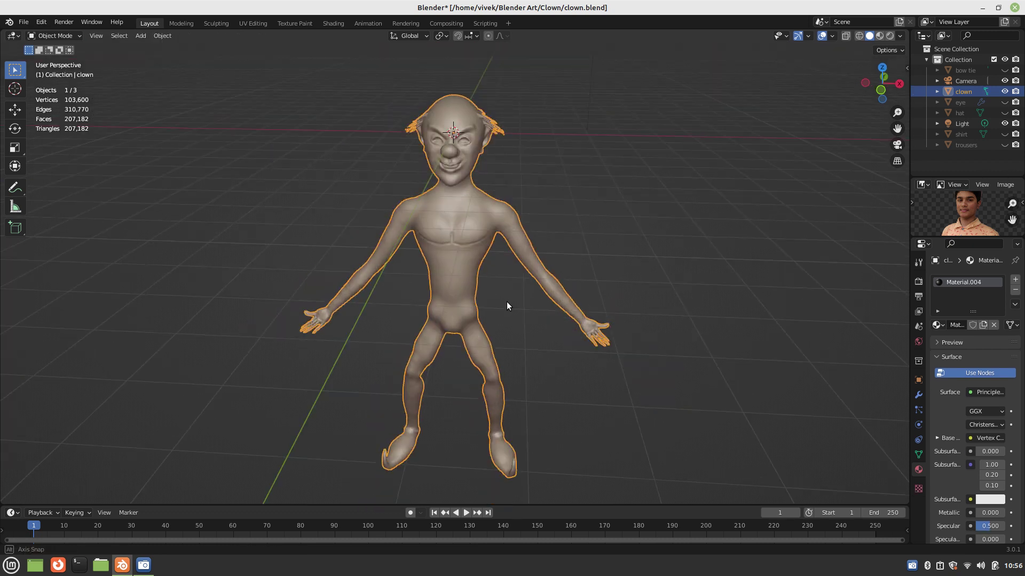
left_click(918, 396)
- Add a 0.1-ratio Decimate modifier to the clown body and apply it, leaving 20,718 faces
left_click(959, 280)
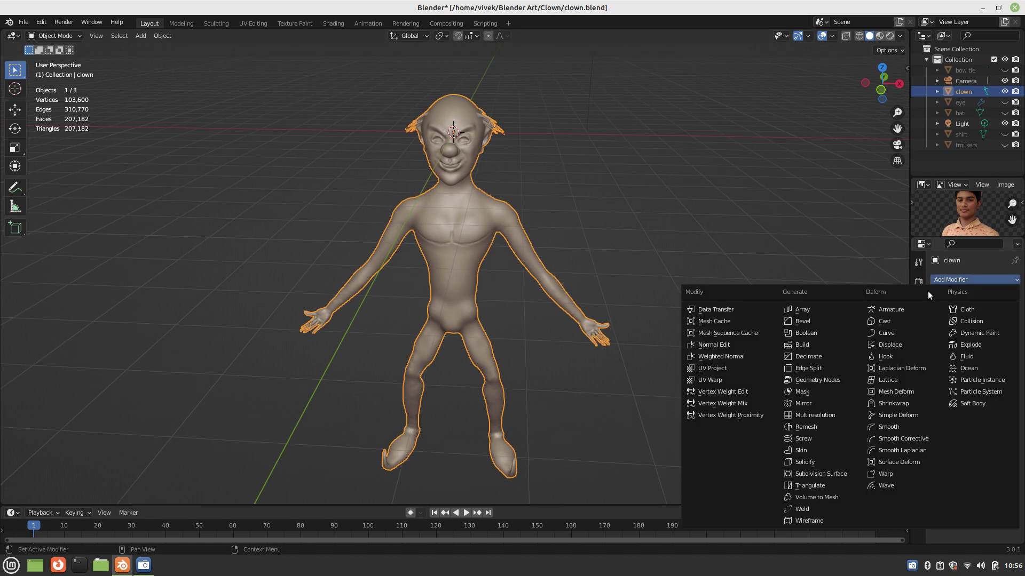
left_click(808, 357)
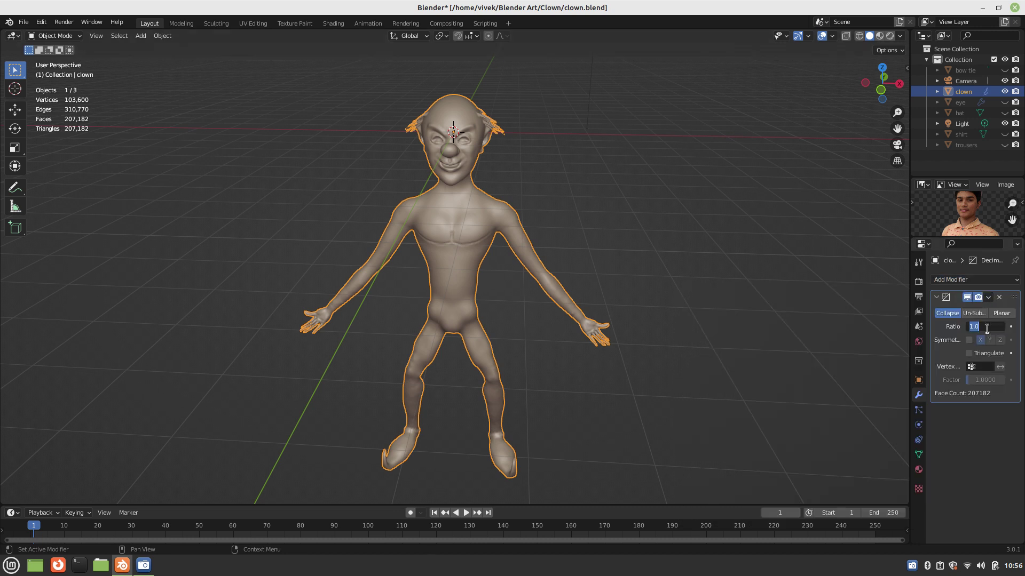
type("0.1")
key("Return")
left_click(988, 297)
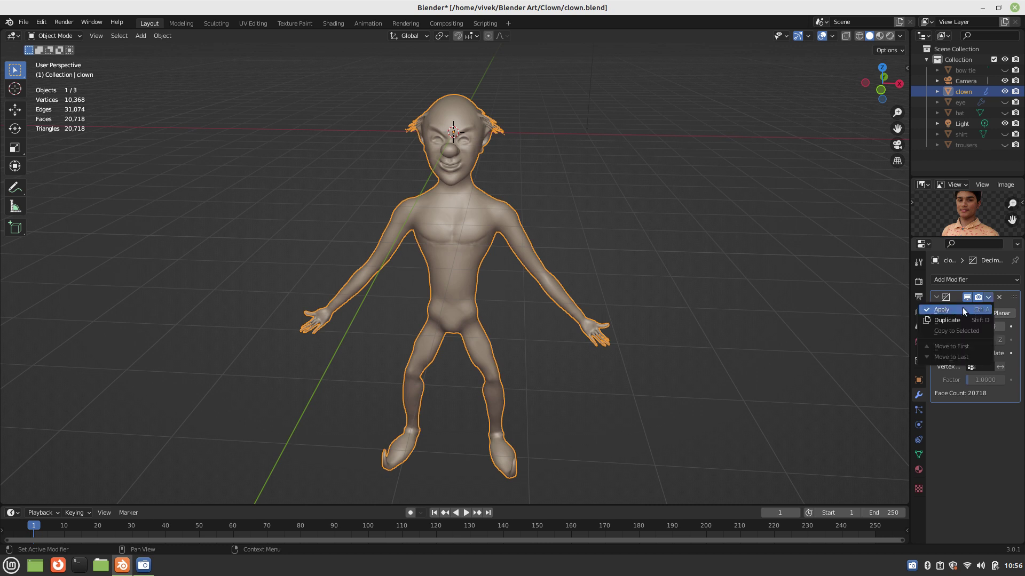
left_click(963, 312)
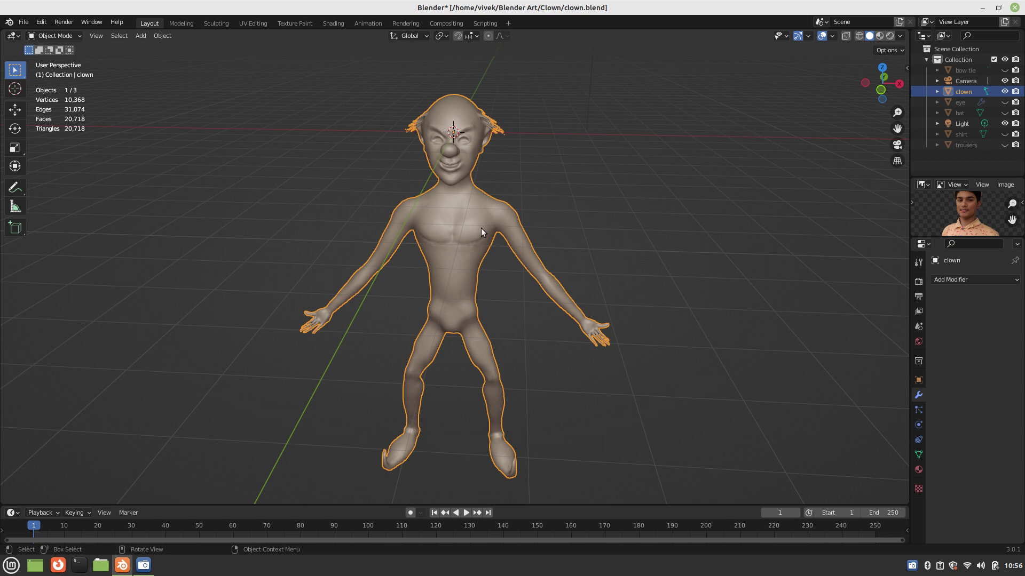
- Inspect the decimated clown's 10,368-vertex triangle mesh in Edit Mode from several angles
key("Tab")
scroll(486, 238, "up", 1)
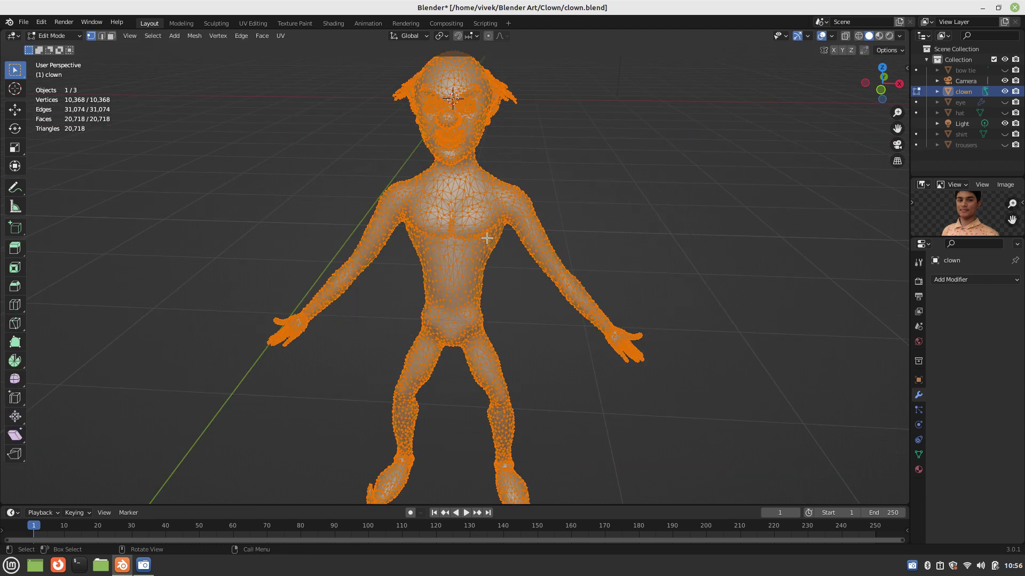
key("Tab")
scroll(510, 252, "down", 1)
mouse_move(510, 252)
middle_mouse_down()
mouse_move(469, 219)
mouse_move(525, 313)
middle_mouse_up()
key("Tab")
scroll(486, 223, "up", 1)
scroll(525, 313, "up", 3)
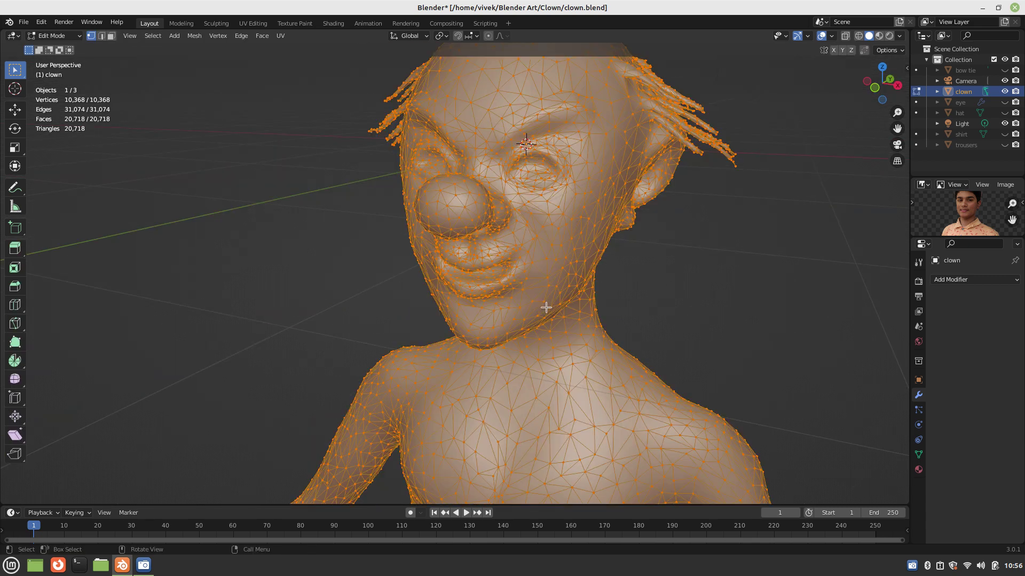
scroll(546, 308, "down", 7)
scroll(556, 286, "down", 2)
middle_click_drag(556, 286, 582, 289)
key("Tab")
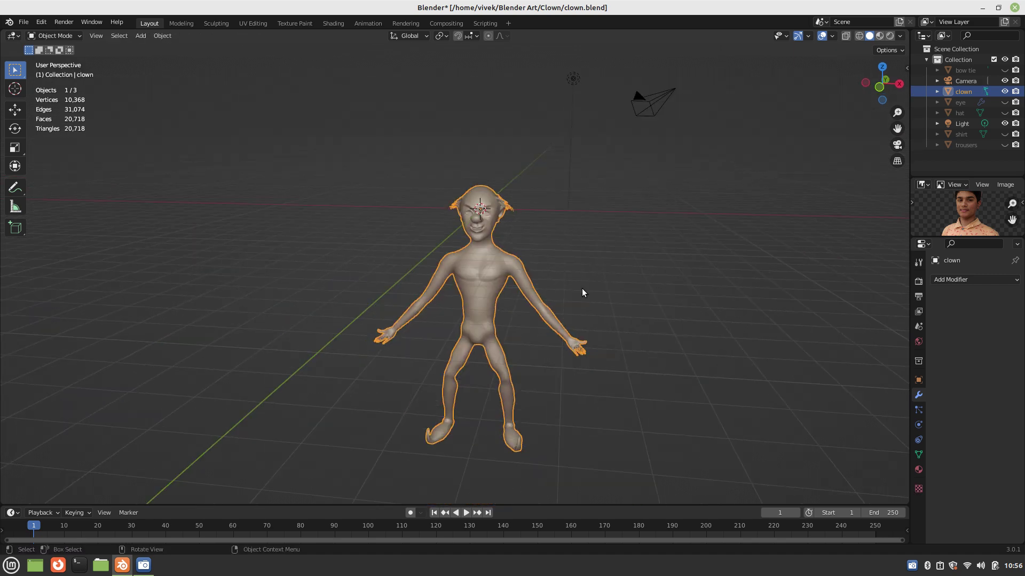
left_click(25, 24)
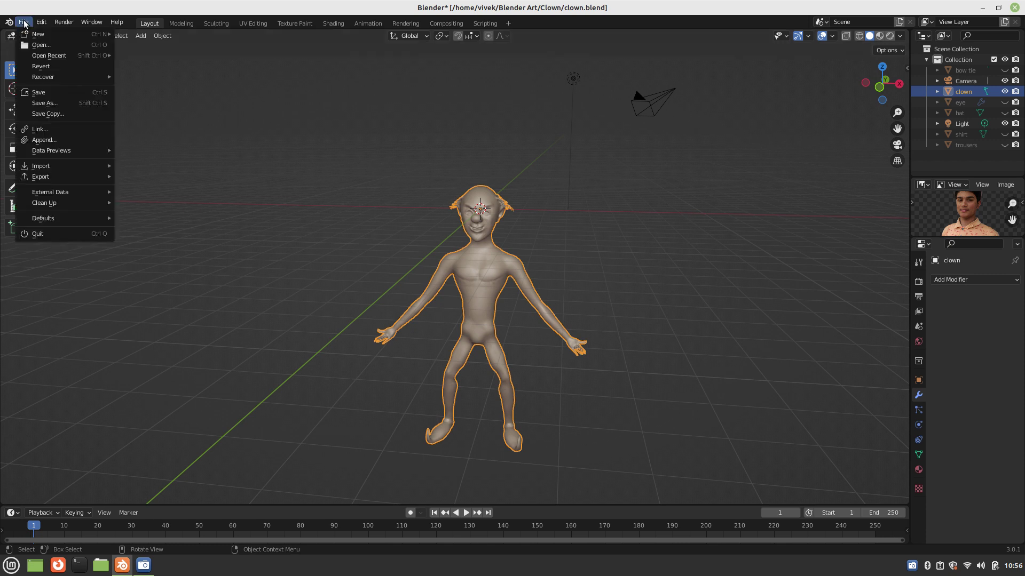
- Save the scene under the new name clown_decimated.blend
left_click(48, 102)
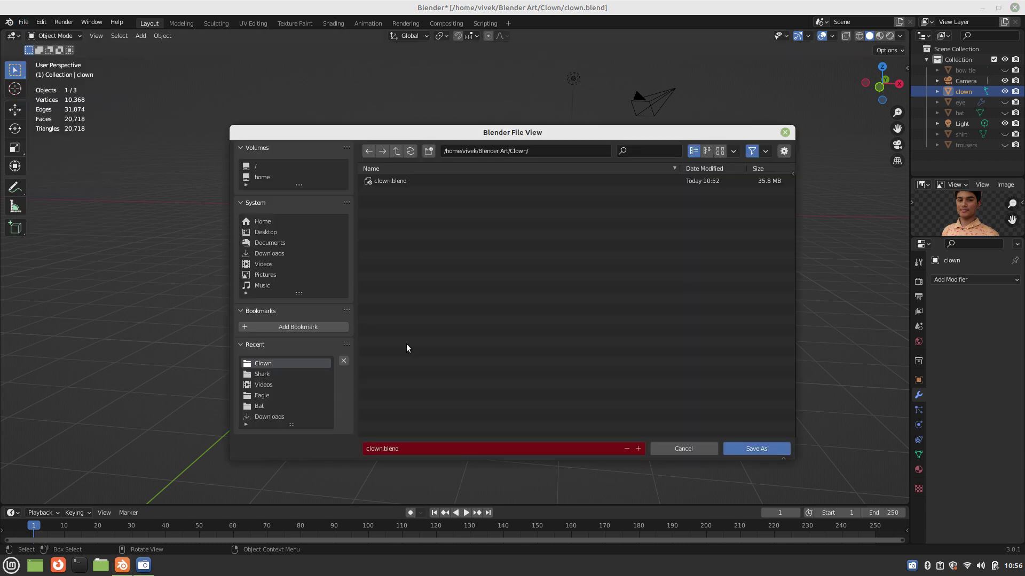
left_click(384, 449)
type("_dec")
type("im")
type("ated")
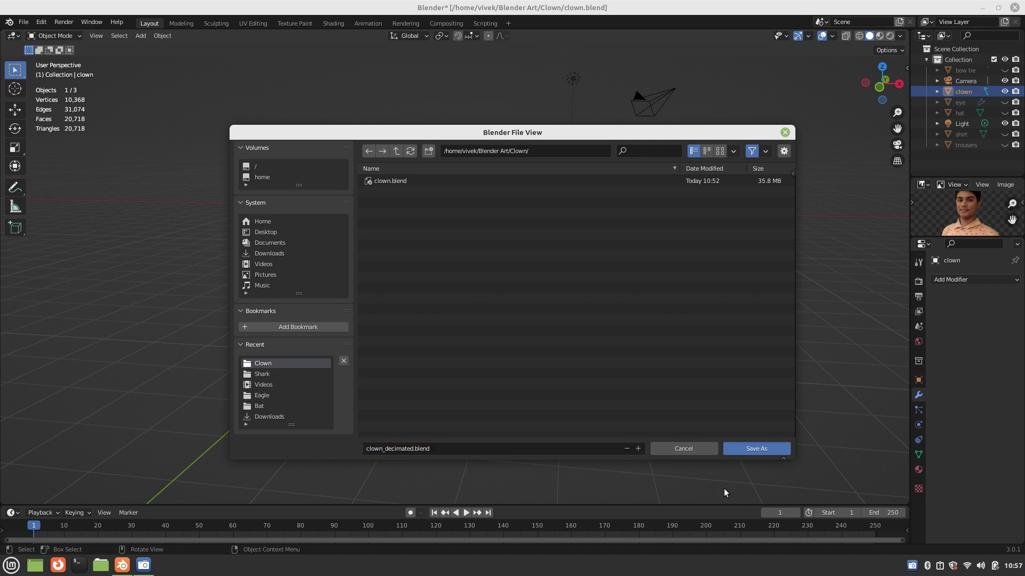
left_click(753, 446)
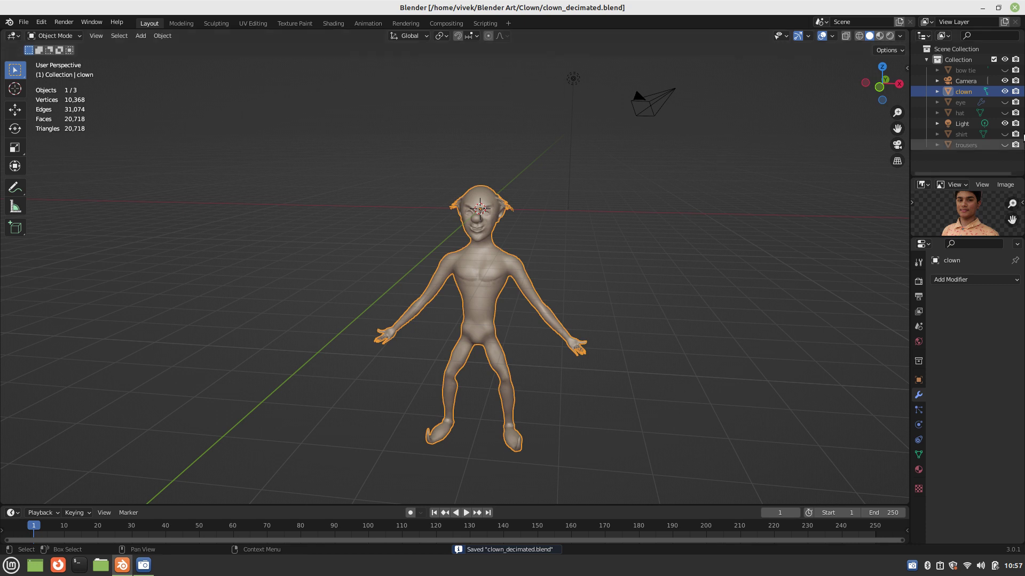
- Hide the clown body, show the hat, and select and orbit around it
left_click(1004, 92)
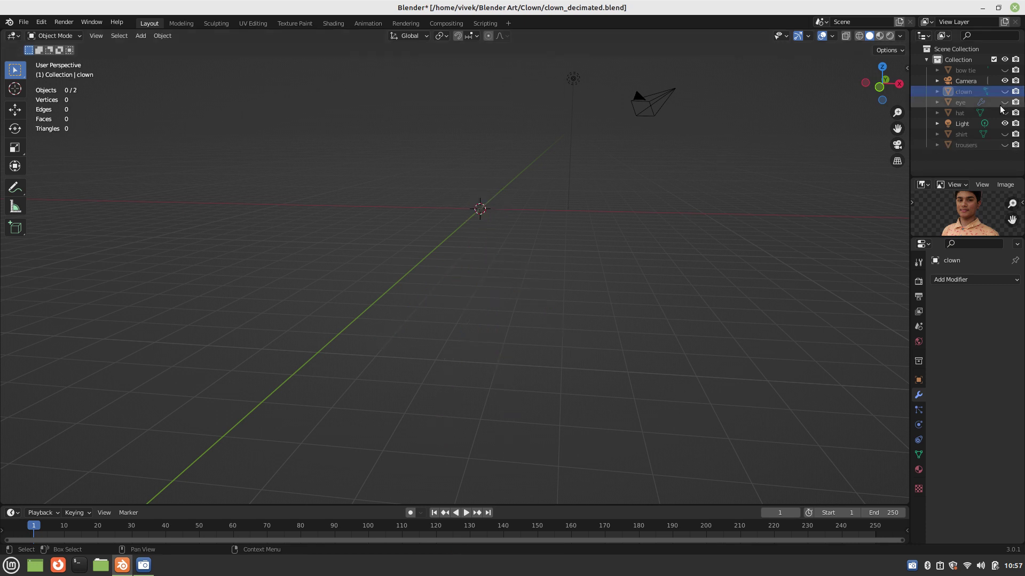
left_click(1004, 113)
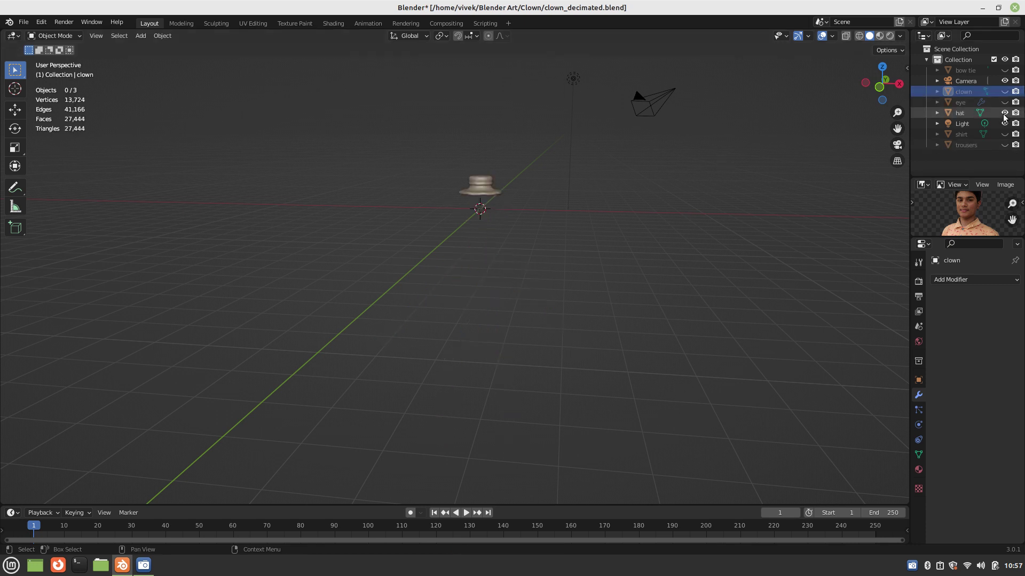
scroll(466, 149, "up", 4)
left_click(487, 173)
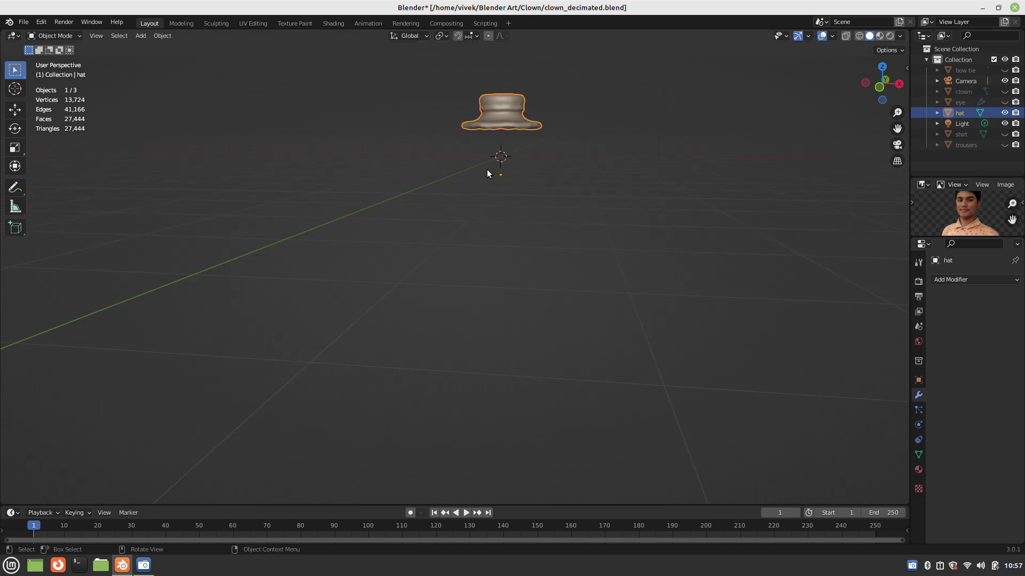
middle_click_drag(509, 209, 468, 279)
- Check the hat's full 13,724-vertex mesh in Edit Mode and list available modifiers
key("Tab")
key("a")
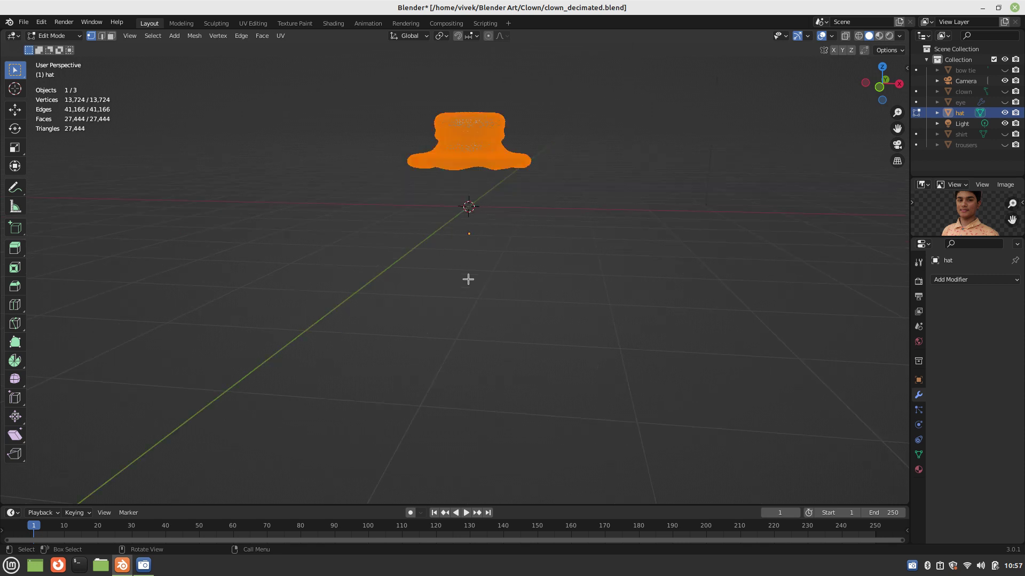
key("Tab")
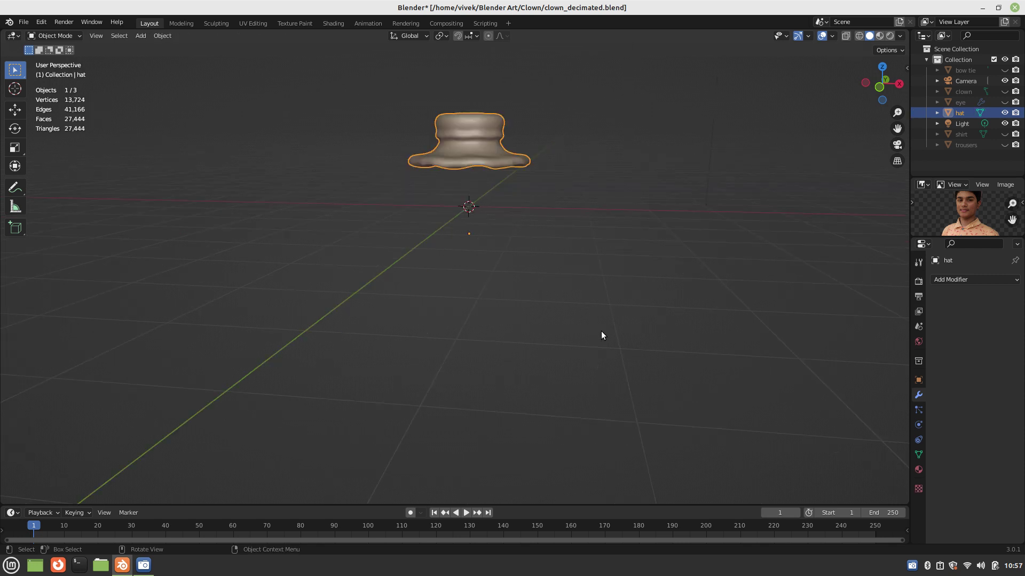
left_click(965, 282)
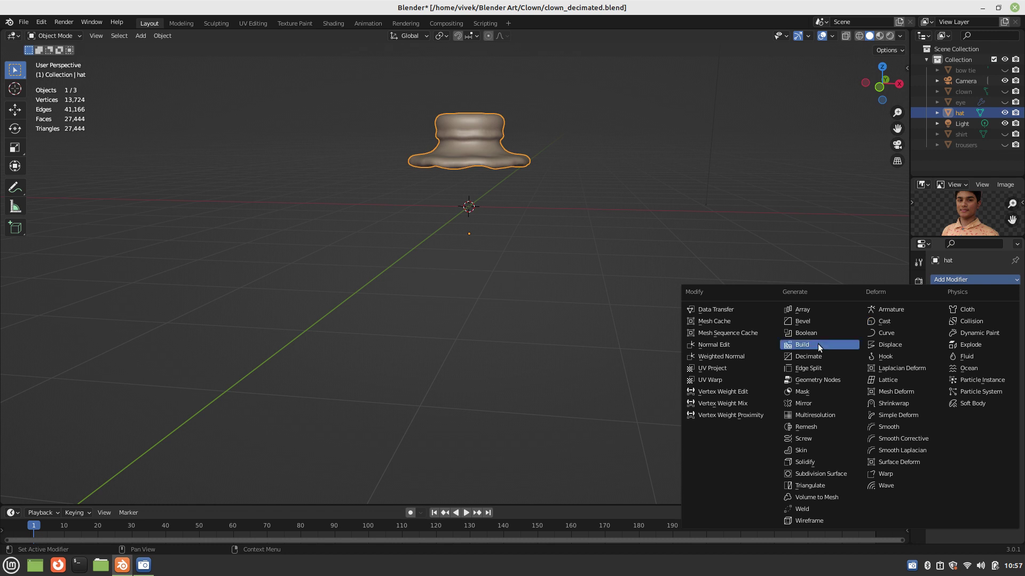
- Apply a 0.1-ratio Decimate modifier to the hat
left_click(811, 356)
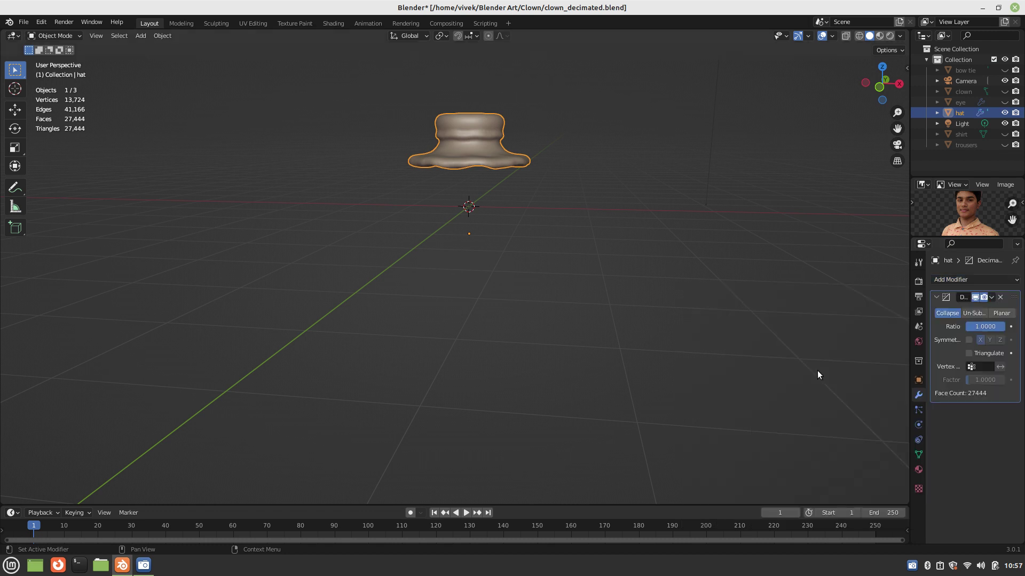
left_click(988, 327)
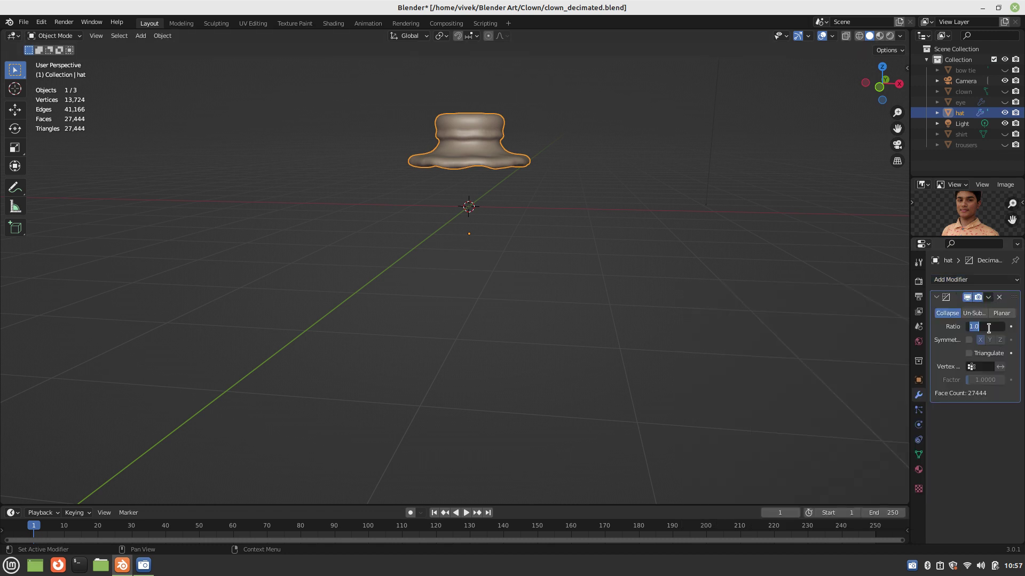
type("0.1")
key("Return")
left_click(987, 300)
left_click(973, 309)
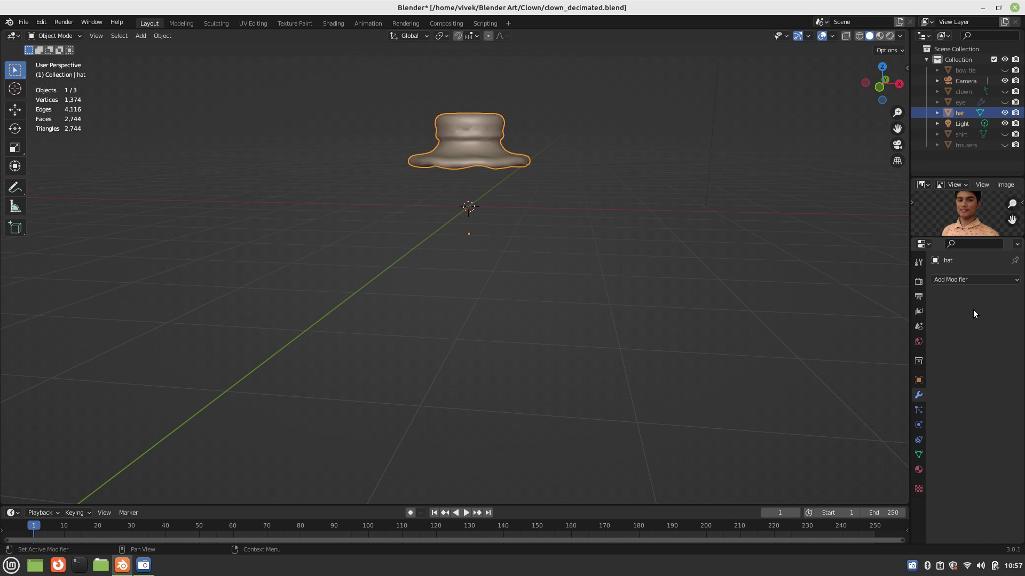
- Check the reduced 2,744-face hat mesh in Edit Mode and save clown_decimated.blend
key("Tab")
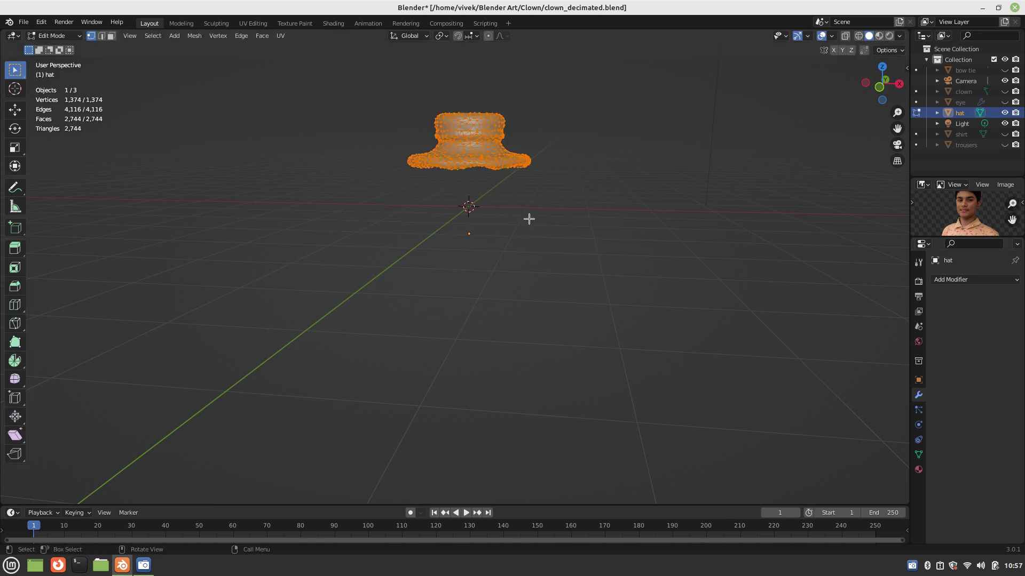
middle_click_drag(539, 249, 529, 296, "shift")
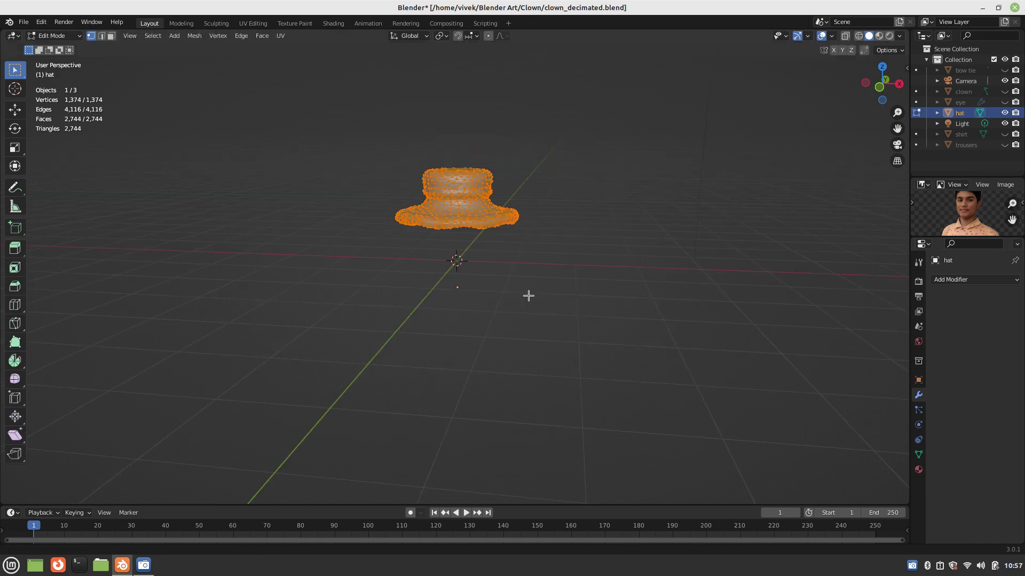
scroll(529, 296, "up", 1)
key("Tab")
key("ctrl+s")
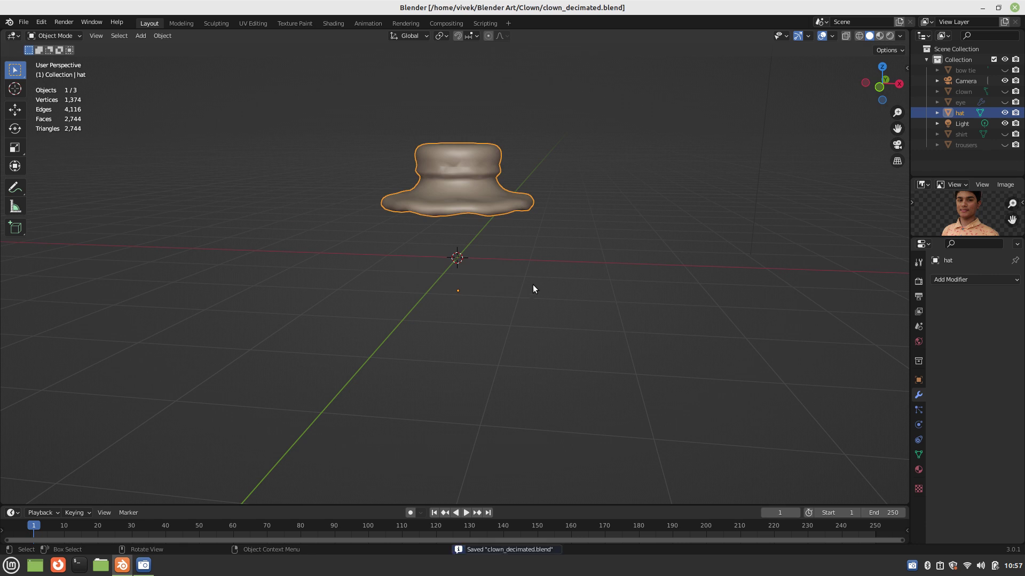
- Swap the hat for the shirt, select the shirt, and put it in Sculpt Mode
left_click(1003, 113)
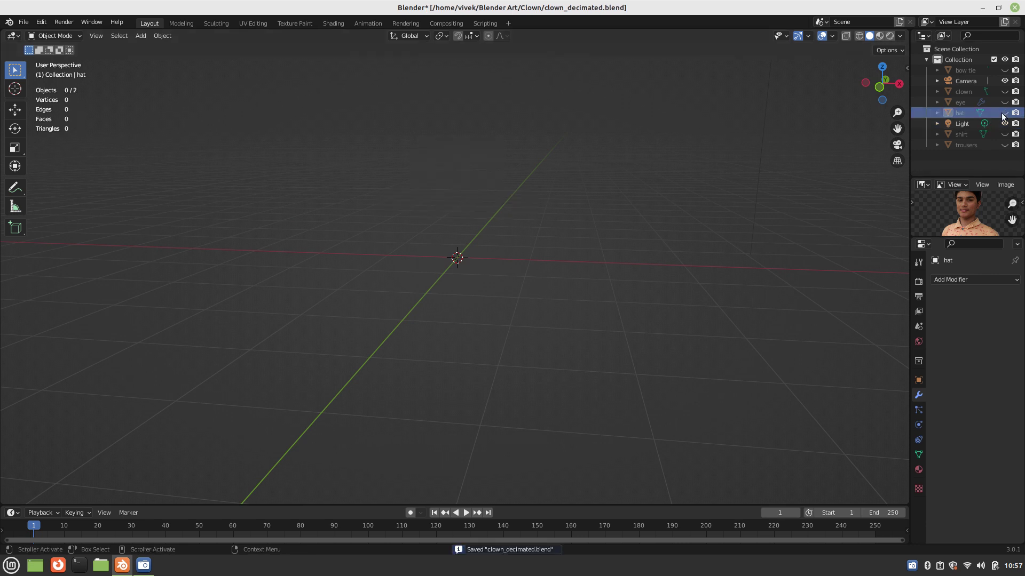
left_click(1002, 134)
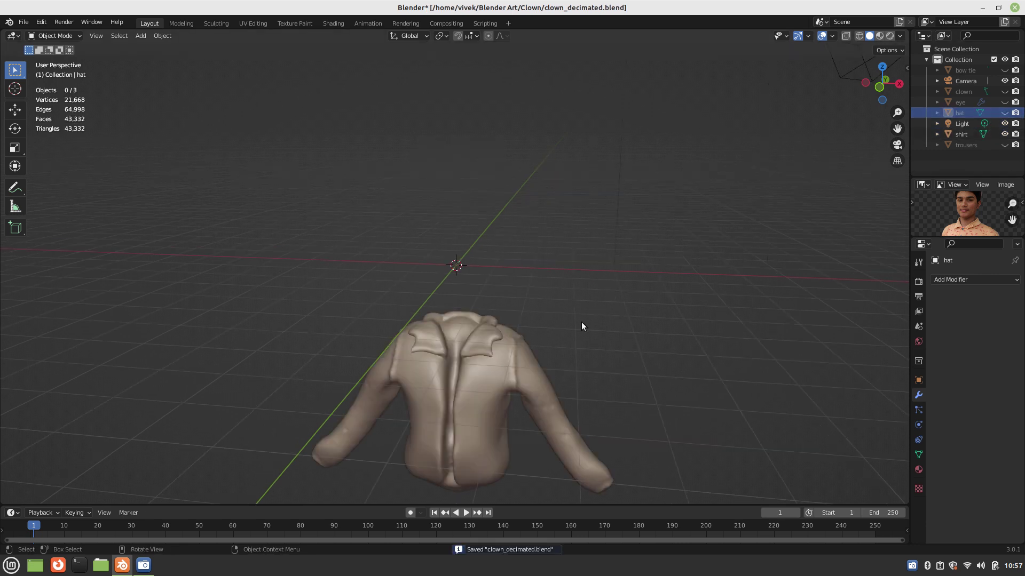
mouse_move(581, 322)
middle_mouse_down()
mouse_move(562, 226)
mouse_move(602, 380)
mouse_move(574, 341)
mouse_move(587, 280)
mouse_move(576, 241)
mouse_move(580, 253)
mouse_move(597, 216)
mouse_move(589, 209)
mouse_move(598, 319)
mouse_move(580, 305)
mouse_move(589, 211)
mouse_move(508, 303)
mouse_move(508, 285)
middle_mouse_up()
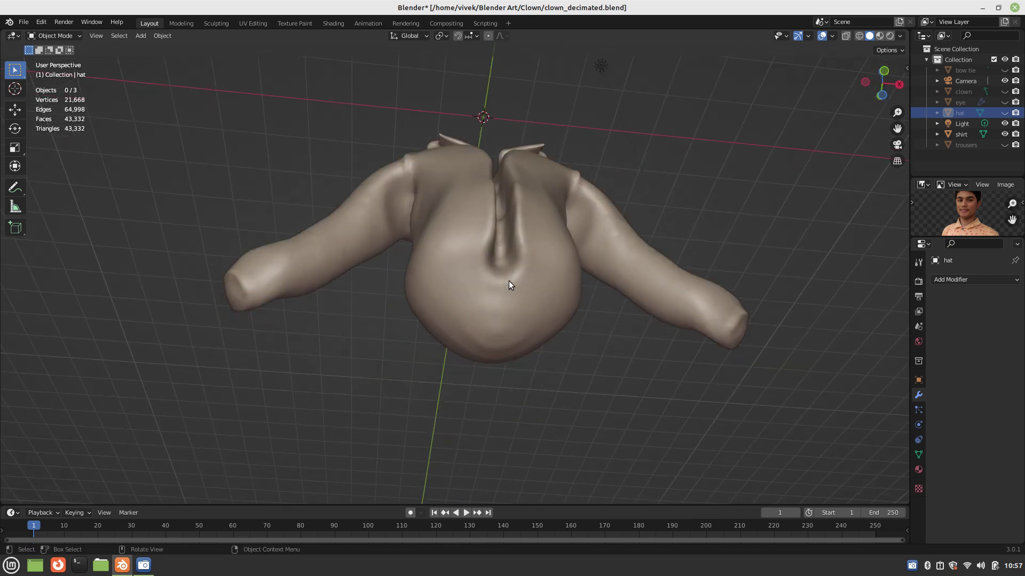
left_click(509, 281)
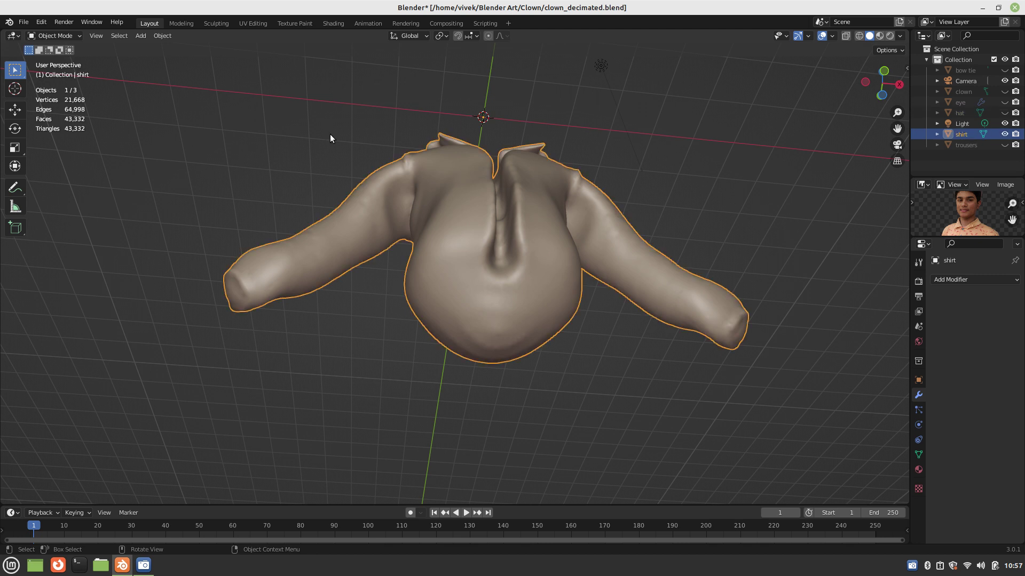
left_click(48, 35)
left_click(72, 75)
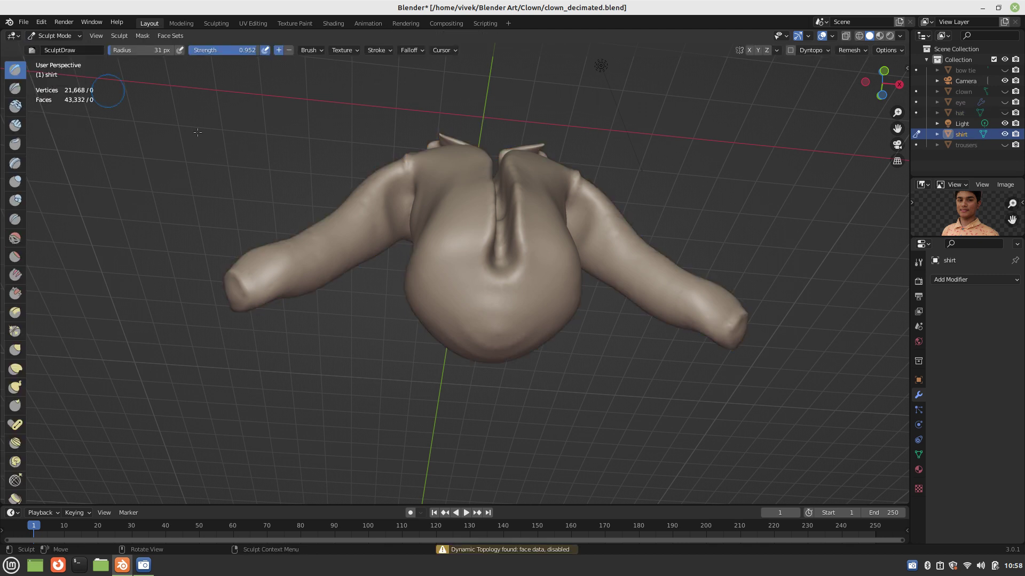
- Enable Dyntopo and set brush symmetry to Mirror X with Radial Z of 1
left_click(790, 53)
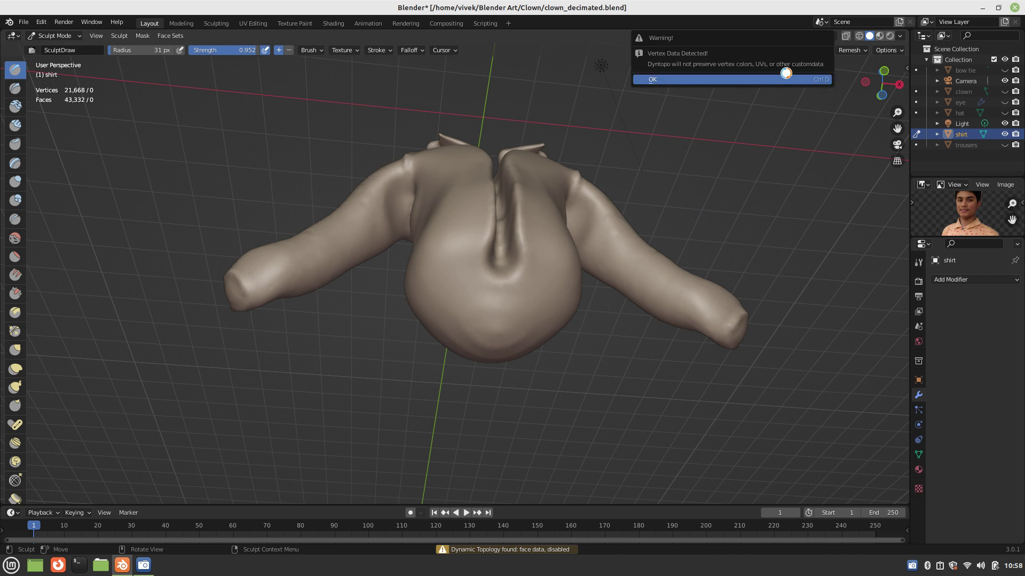
left_click(785, 77)
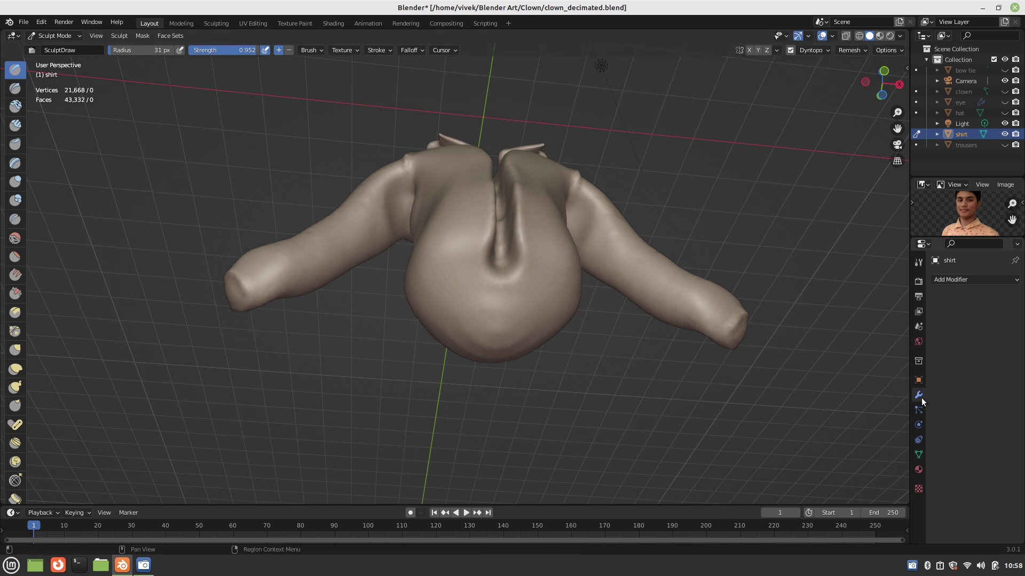
left_click(918, 262)
scroll(974, 429, "down", 6)
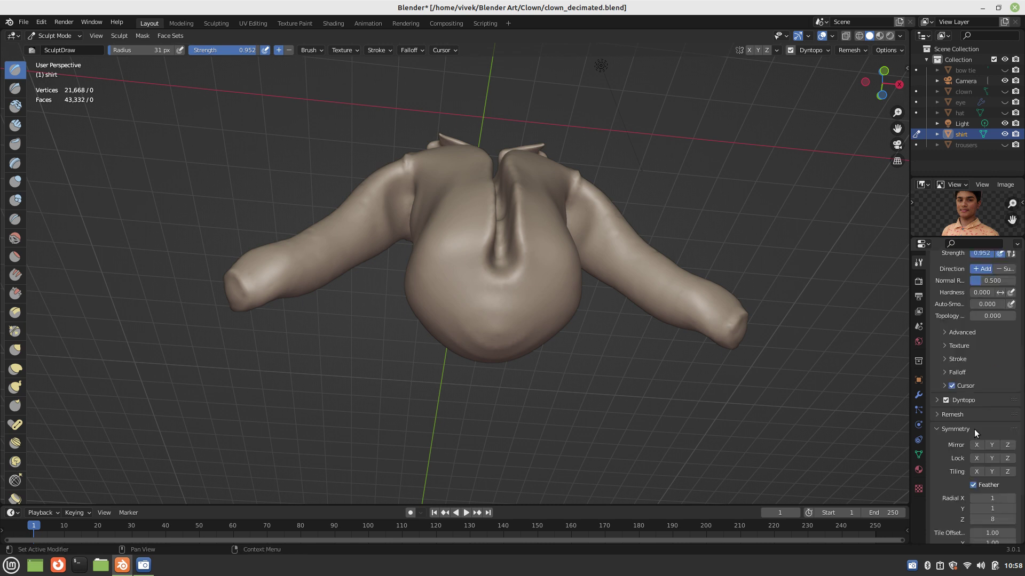
scroll(975, 429, "down", 2)
left_click(975, 403)
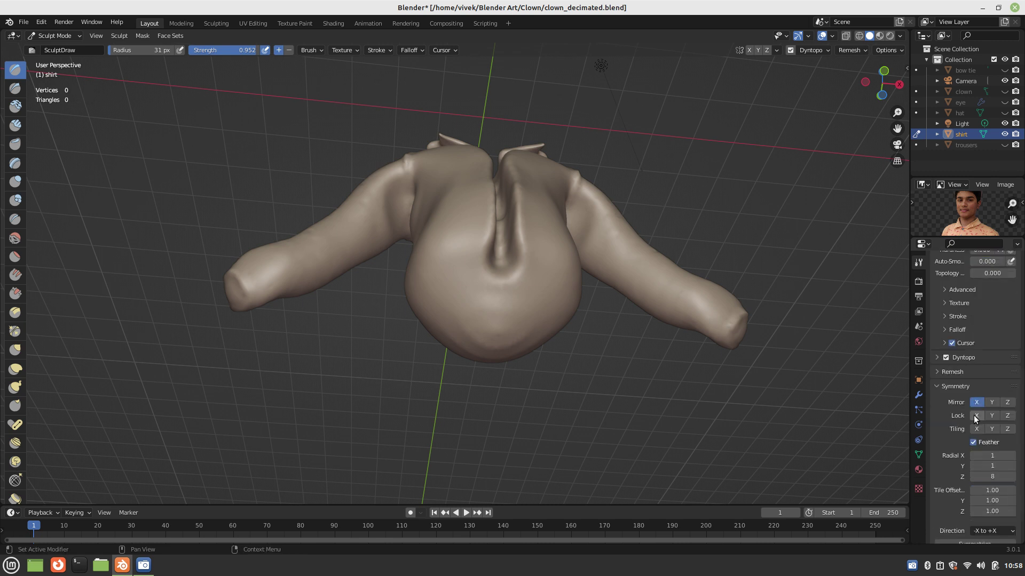
left_click(990, 477)
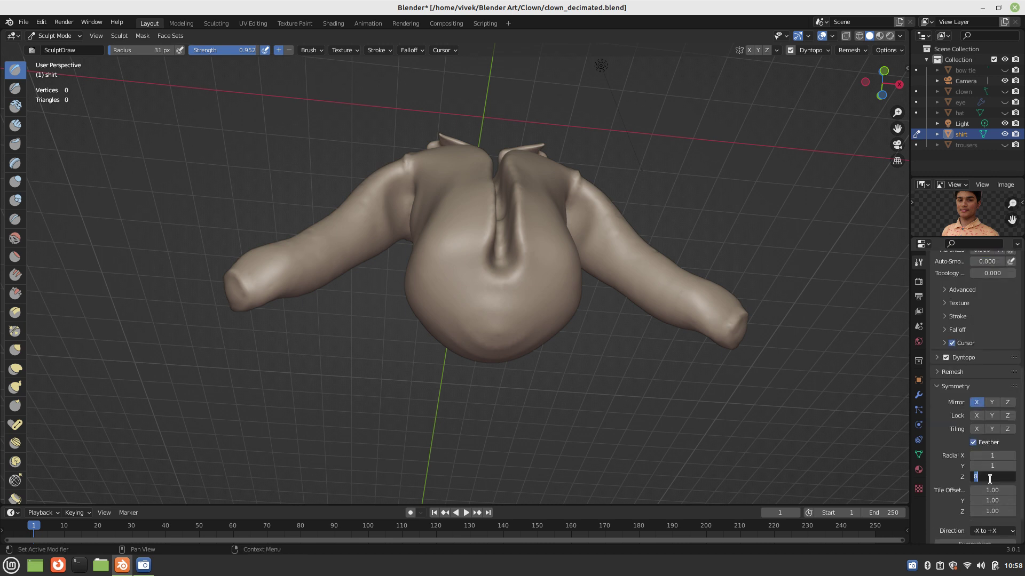
type("1")
key("Return")
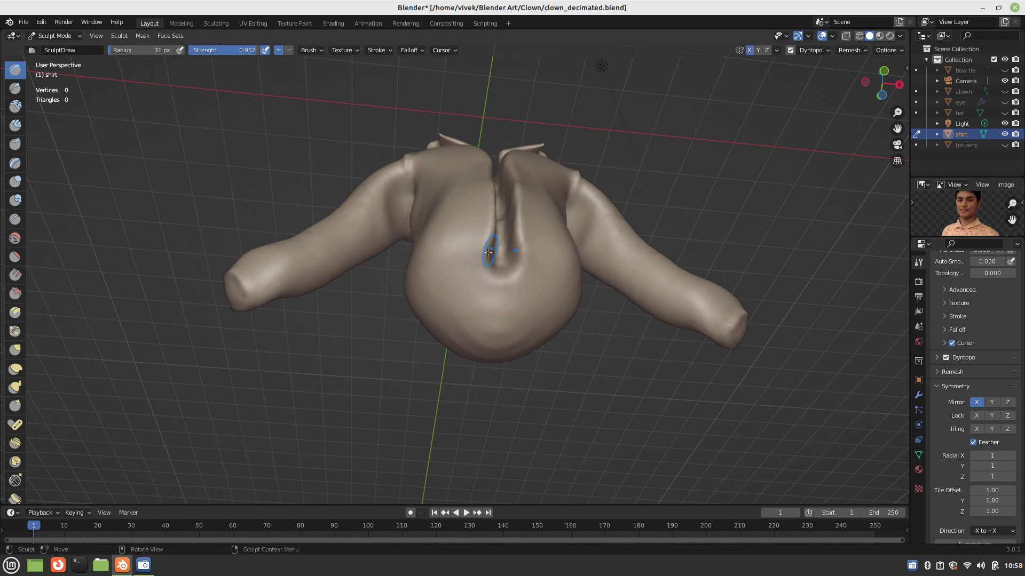
- Sculpt the shirt's central groove deeper and reshape its lower end
mouse_move(489, 256)
left_mouse_down()
mouse_move(504, 275)
mouse_move(492, 308)
left_mouse_up()
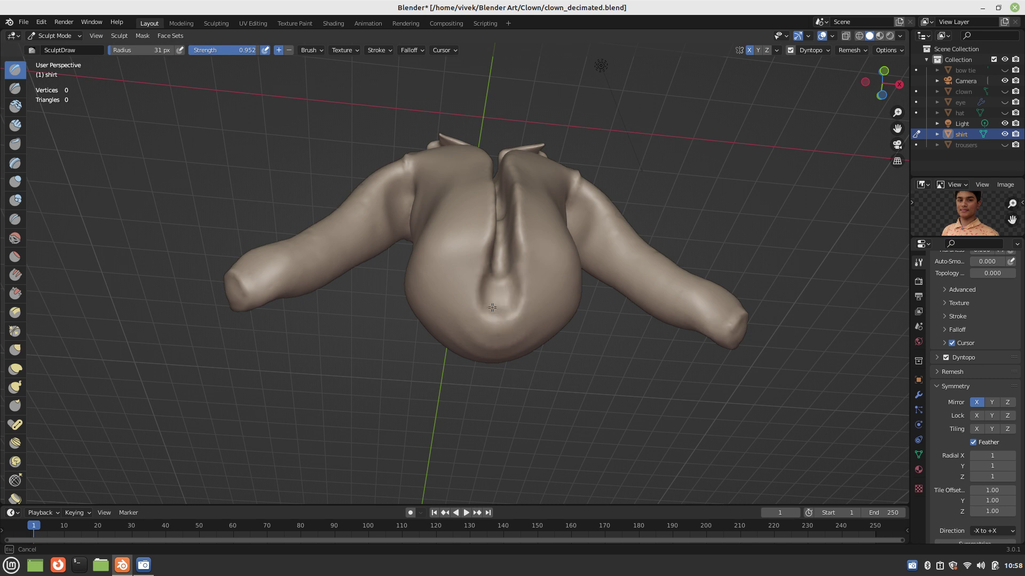
middle_click_drag(492, 307, 460, 230)
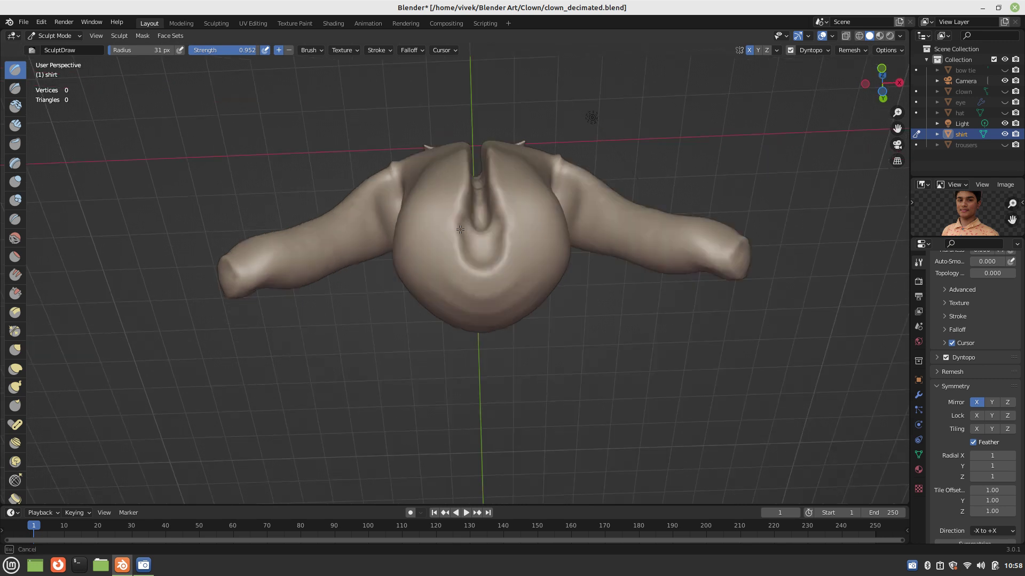
left_click_drag(460, 229, 465, 264)
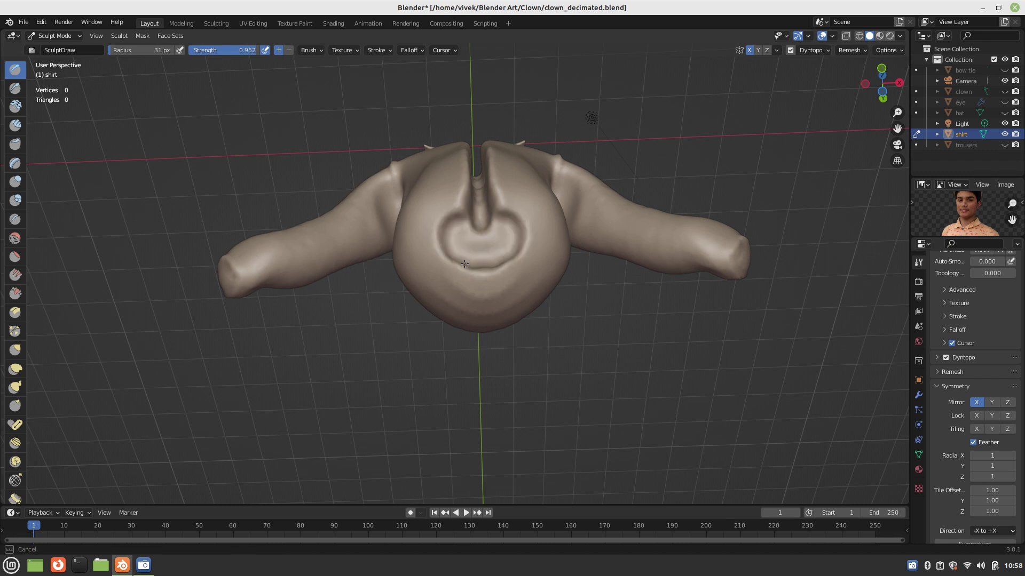
middle_click_drag(465, 264, 460, 251)
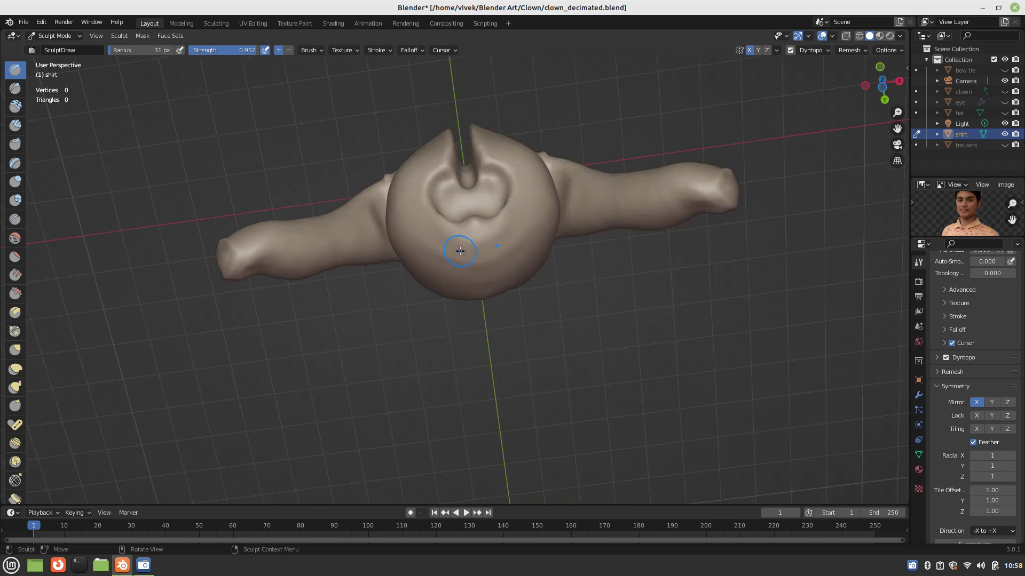
- View the shirt from the bottom in orthographic and paint a mask near its centre
key("KP_5")
key("ctrl+KP_7")
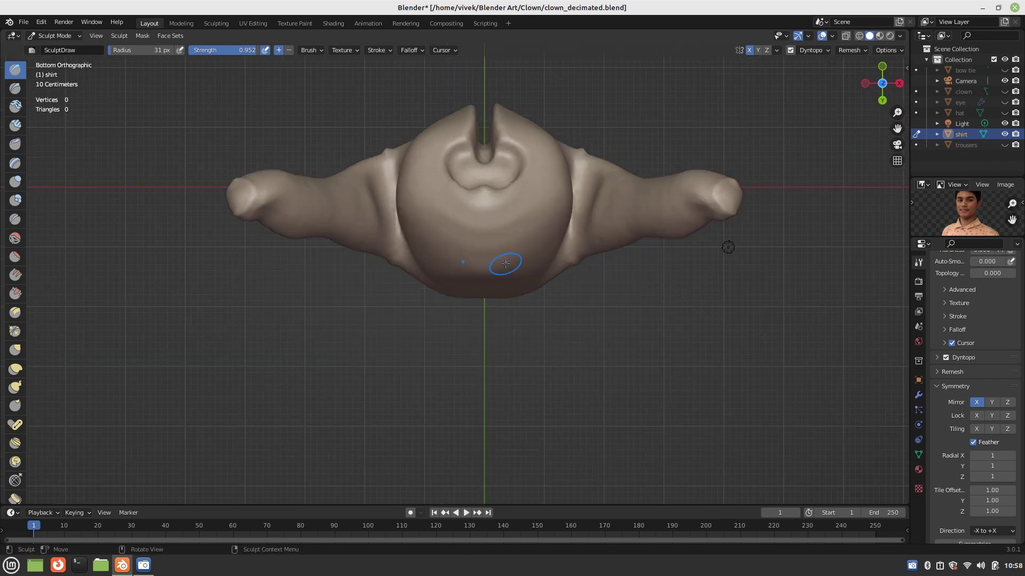
key("m")
mouse_move(484, 199)
left_mouse_down()
mouse_move(488, 216)
mouse_move(500, 213)
left_mouse_up()
- Paint a 0.255-strength mask over the shirt's centre, then reset mask strength to 1.000
key("shift+f")
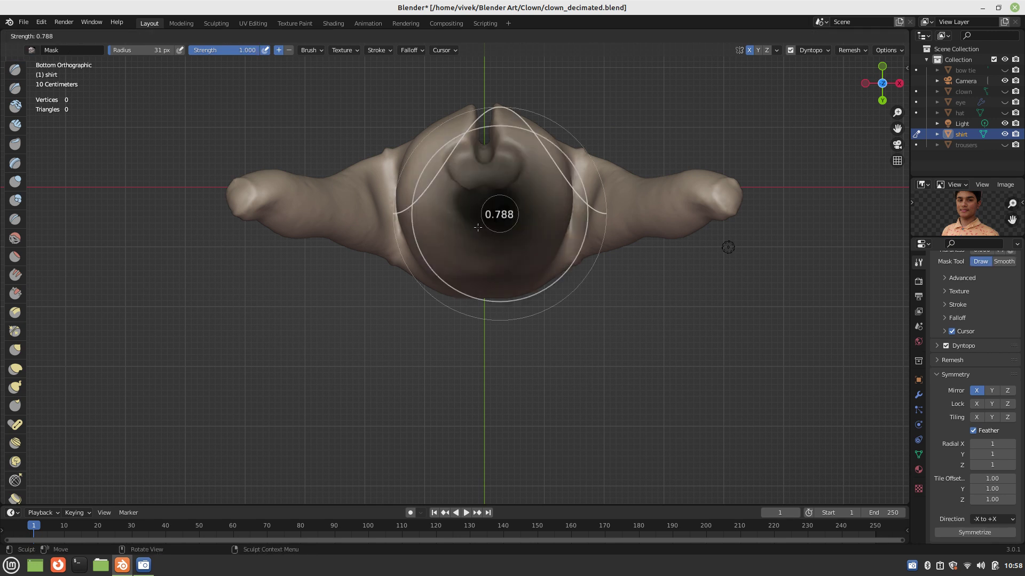
left_click(434, 229)
mouse_move(434, 229)
left_mouse_down()
mouse_move(472, 169)
mouse_move(483, 184)
mouse_move(450, 195)
mouse_move(463, 214)
mouse_move(489, 221)
mouse_move(489, 168)
mouse_move(444, 183)
mouse_move(476, 179)
mouse_move(463, 230)
mouse_move(437, 173)
mouse_move(501, 243)
mouse_move(536, 236)
mouse_move(454, 235)
mouse_move(531, 227)
mouse_move(511, 146)
mouse_move(443, 185)
mouse_move(510, 261)
mouse_move(520, 257)
left_mouse_up()
key("shift+f")
left_click(535, 250)
- Invert the shirt mask and return to the Draw brush with a radius of 52
mouse_move(533, 175)
middle_mouse_down()
mouse_move(505, 226)
mouse_move(503, 326)
mouse_move(487, 190)
middle_mouse_up()
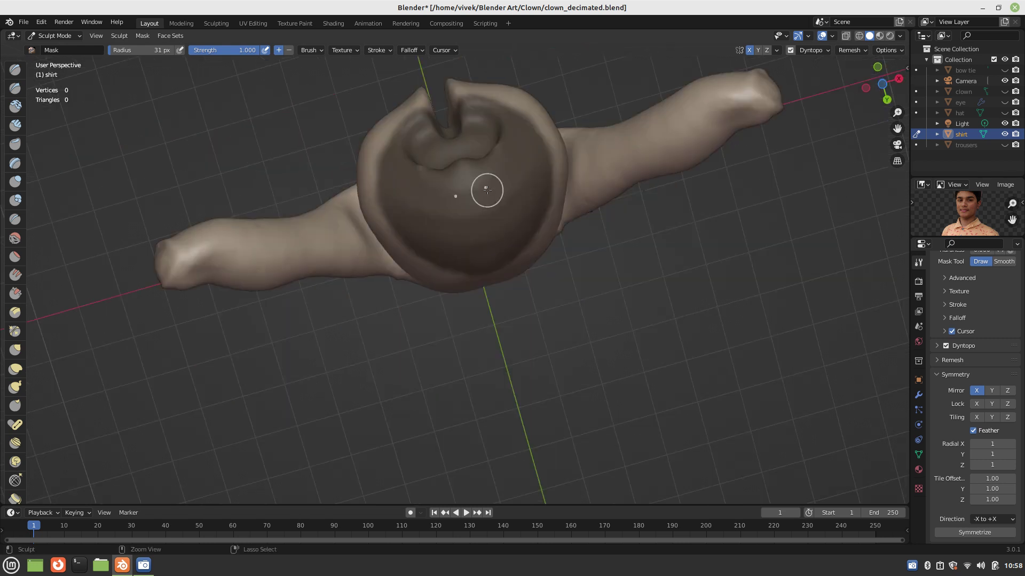
key("ctrl+i")
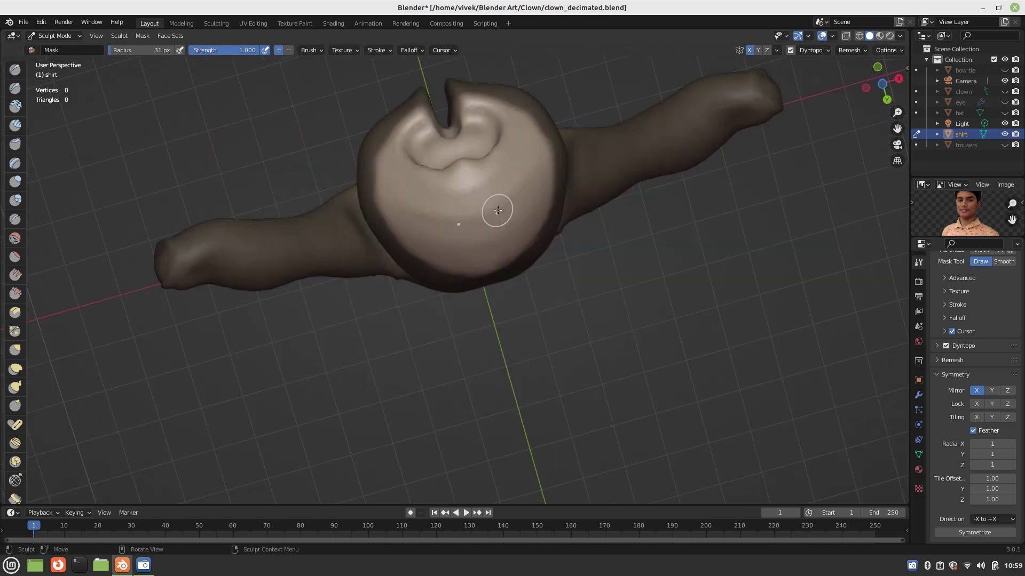
key("x")
key("f")
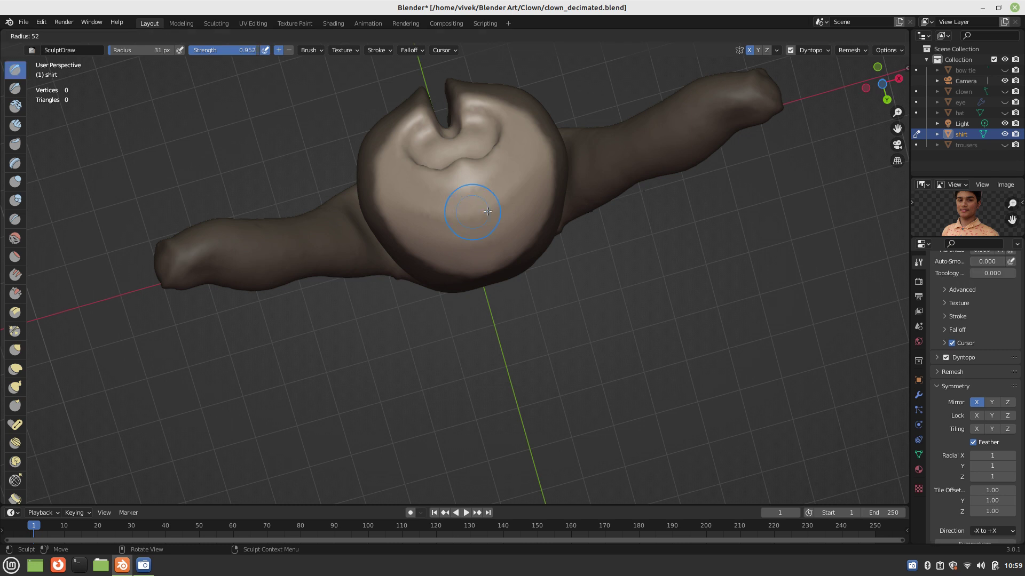
- With a 161 px brush, sculpt a chest bulge, a neck ridge and an inner dent
left_click(537, 194)
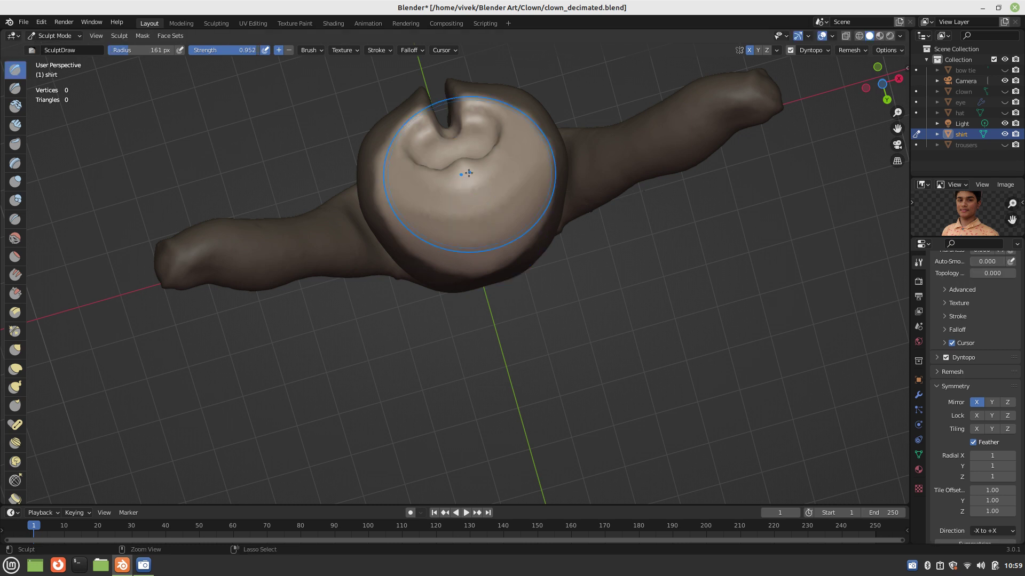
mouse_move(469, 173)
left_mouse_down()
mouse_move(461, 177)
mouse_move(475, 187)
mouse_move(462, 184)
mouse_move(465, 169)
mouse_move(500, 199)
left_mouse_up()
mouse_move(499, 200)
middle_mouse_down()
mouse_move(517, 293)
mouse_move(470, 276)
mouse_move(472, 229)
mouse_move(483, 228)
middle_mouse_up()
mouse_move(483, 228)
left_mouse_down()
mouse_move(466, 223)
mouse_move(504, 212)
mouse_move(509, 241)
mouse_move(481, 213)
left_mouse_up()
mouse_move(480, 213)
middle_mouse_down()
mouse_move(525, 338)
mouse_move(320, 292)
mouse_move(437, 248)
mouse_move(416, 175)
mouse_move(470, 243)
mouse_move(487, 296)
mouse_move(475, 311)
mouse_move(494, 287)
middle_mouse_up()
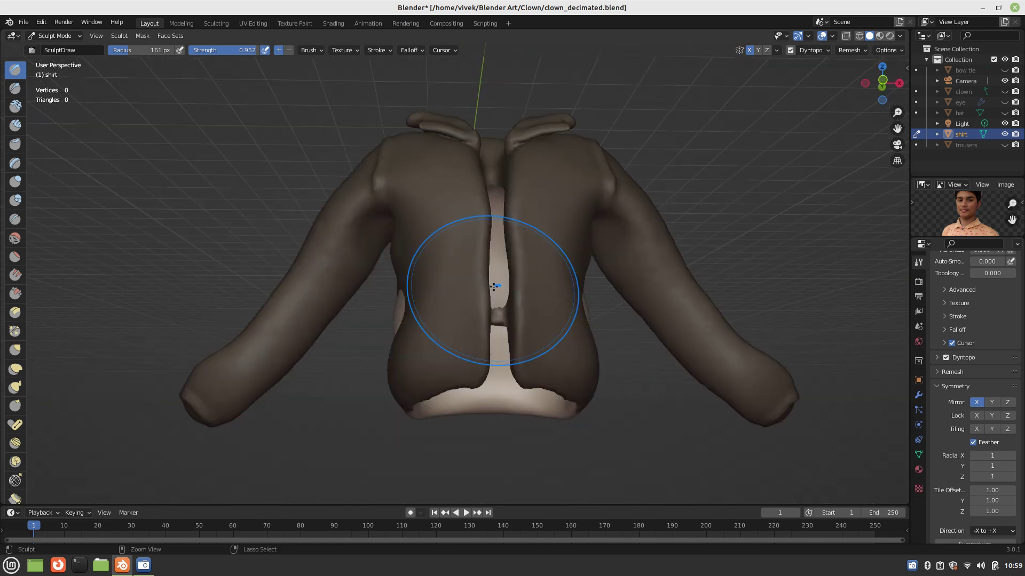
middle_click_drag(506, 320, 503, 242)
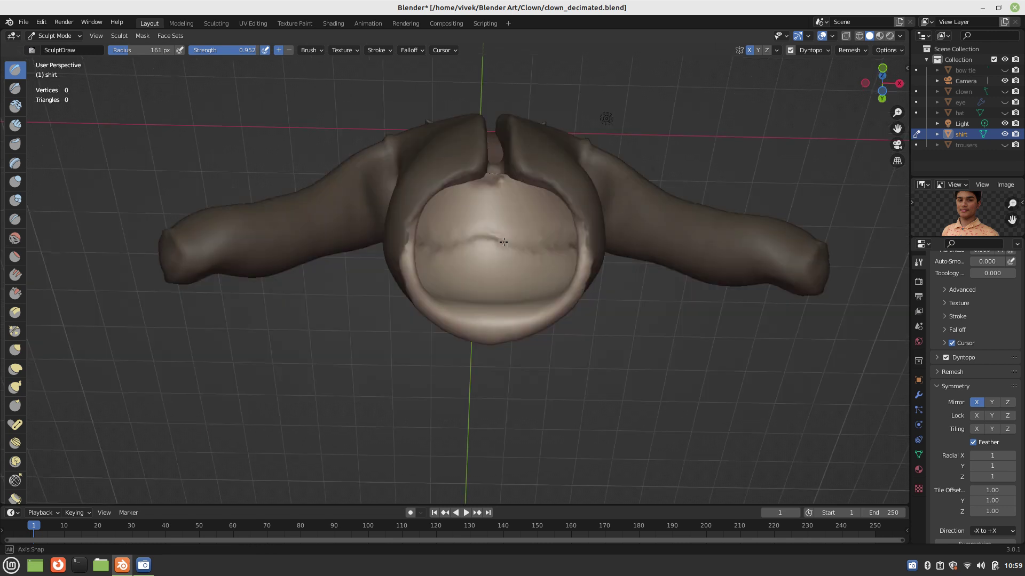
mouse_move(503, 242)
left_mouse_down()
mouse_move(483, 246)
mouse_move(541, 238)
left_mouse_up()
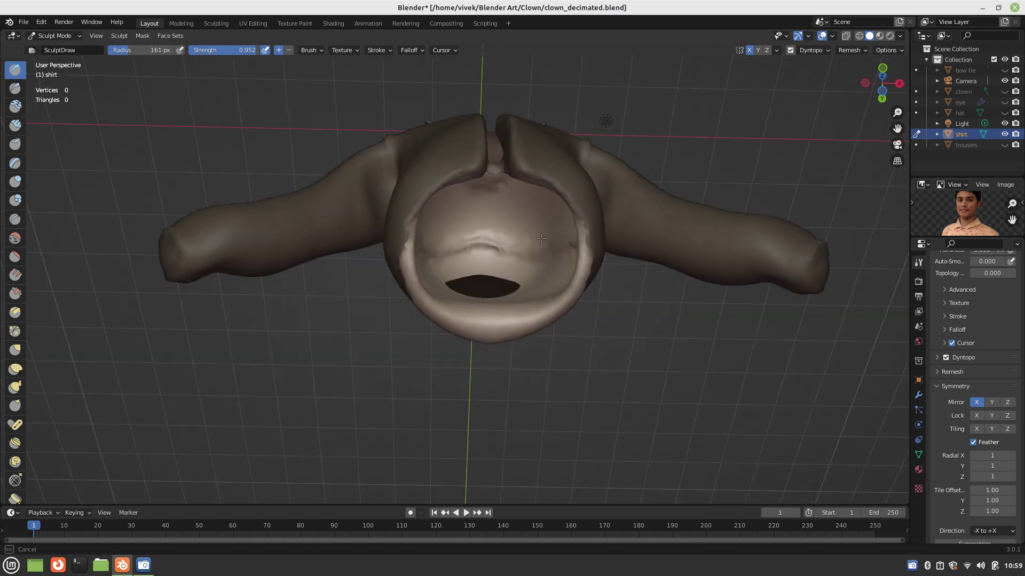
mouse_move(541, 238)
middle_mouse_down()
mouse_move(444, 269)
mouse_move(365, 356)
mouse_move(414, 272)
mouse_move(495, 326)
middle_mouse_up()
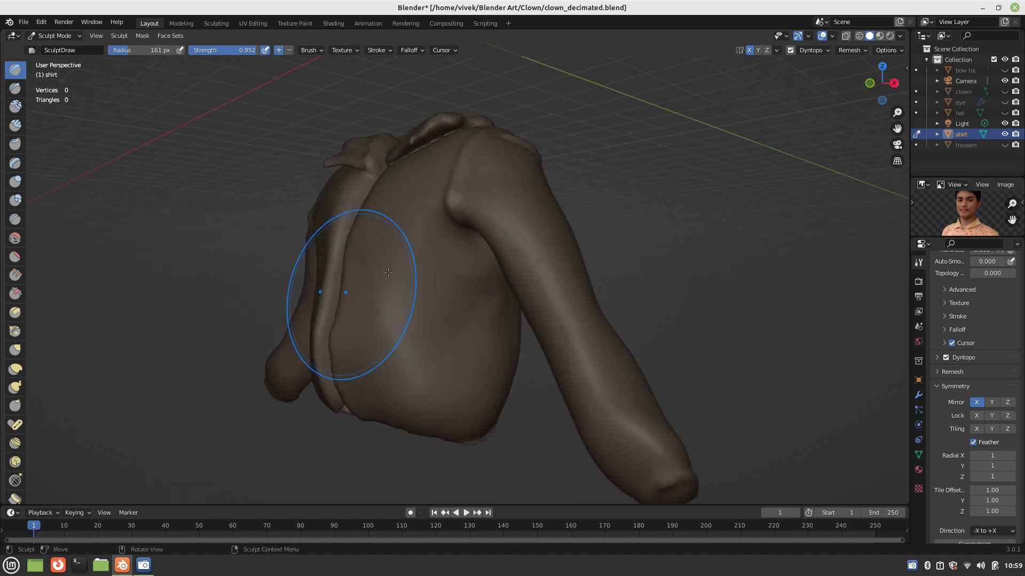
mouse_move(388, 272)
middle_mouse_down()
mouse_move(415, 284)
mouse_move(474, 231)
mouse_move(698, 356)
mouse_move(615, 321)
middle_mouse_up()
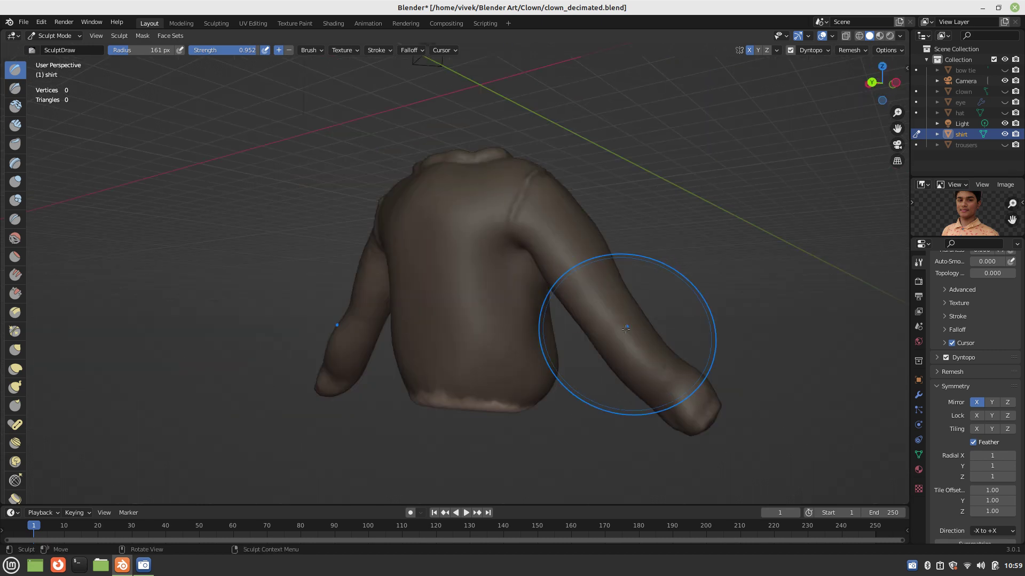
- Clear the shirt's mask and reshape the neck crease with another sculpt stroke
key("alt+m")
mouse_move(571, 351)
middle_mouse_down()
mouse_move(458, 211)
mouse_move(662, 319)
mouse_move(646, 265)
mouse_move(582, 286)
mouse_move(468, 260)
mouse_move(417, 211)
mouse_move(454, 354)
middle_mouse_up()
left_click_drag(454, 354, 470, 399)
mouse_move(470, 400)
middle_mouse_down()
mouse_move(504, 409)
mouse_move(520, 303)
mouse_move(543, 332)
middle_mouse_up()
scroll(520, 304, "up", 3)
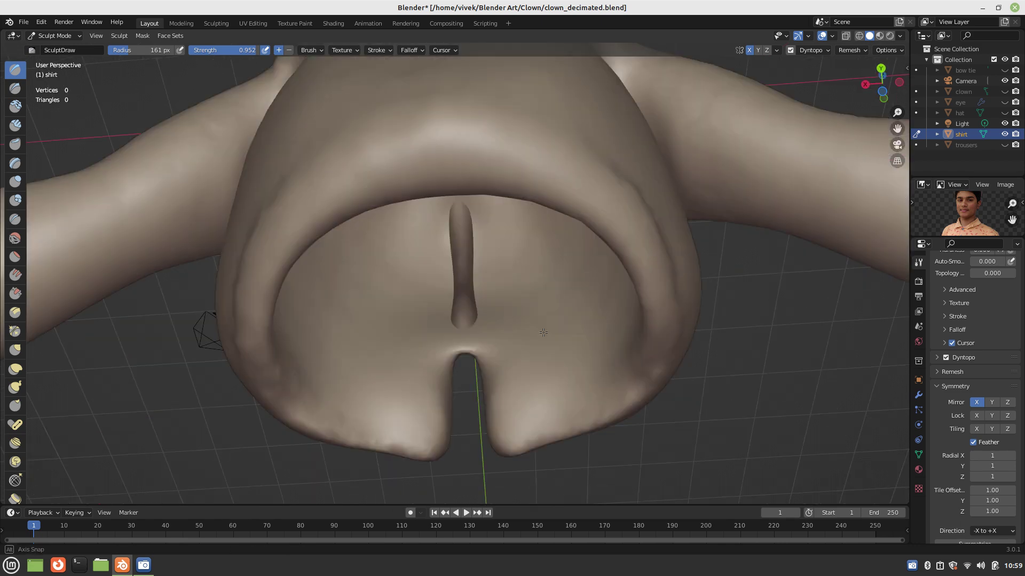
mouse_move(423, 285)
middle_mouse_down()
mouse_move(250, 369)
mouse_move(483, 312)
mouse_move(467, 315)
middle_mouse_up()
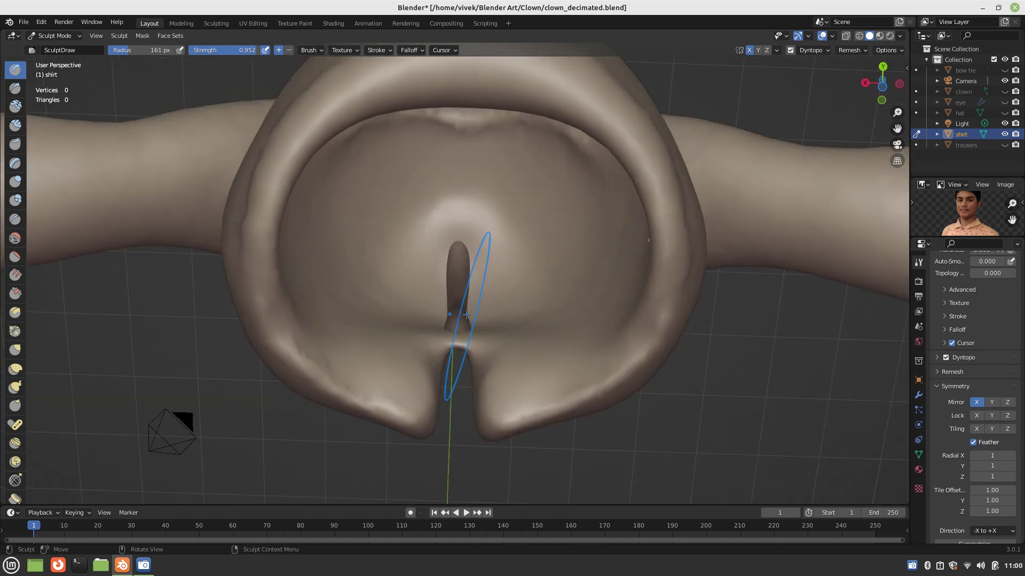
- Mask along the neck groove with a 61 px, 1.000-strength Mask brush, then invert the mask
key("m")
key("f")
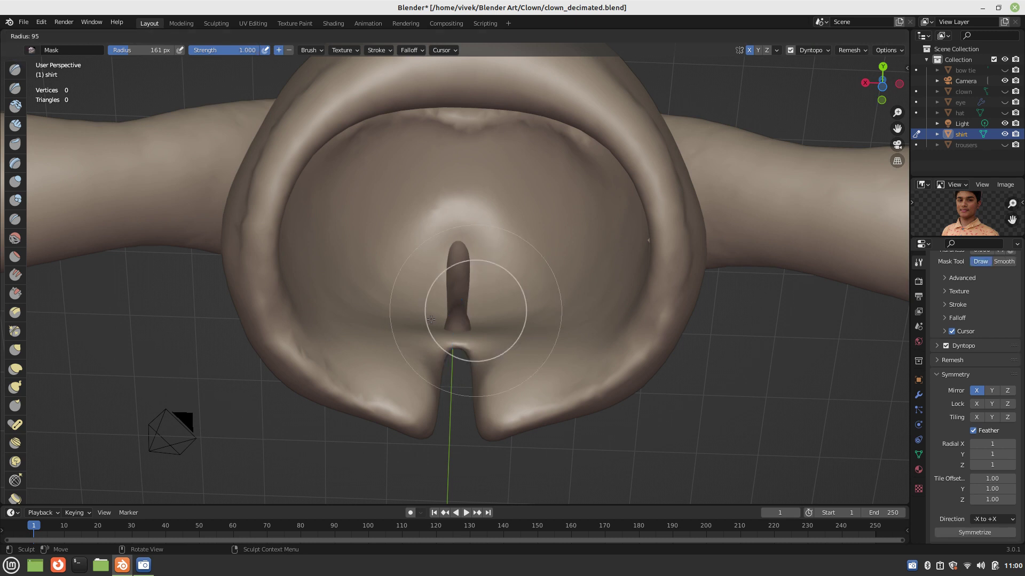
left_click(431, 319)
mouse_move(431, 319)
middle_mouse_down()
mouse_move(447, 345)
mouse_move(459, 238)
middle_mouse_up()
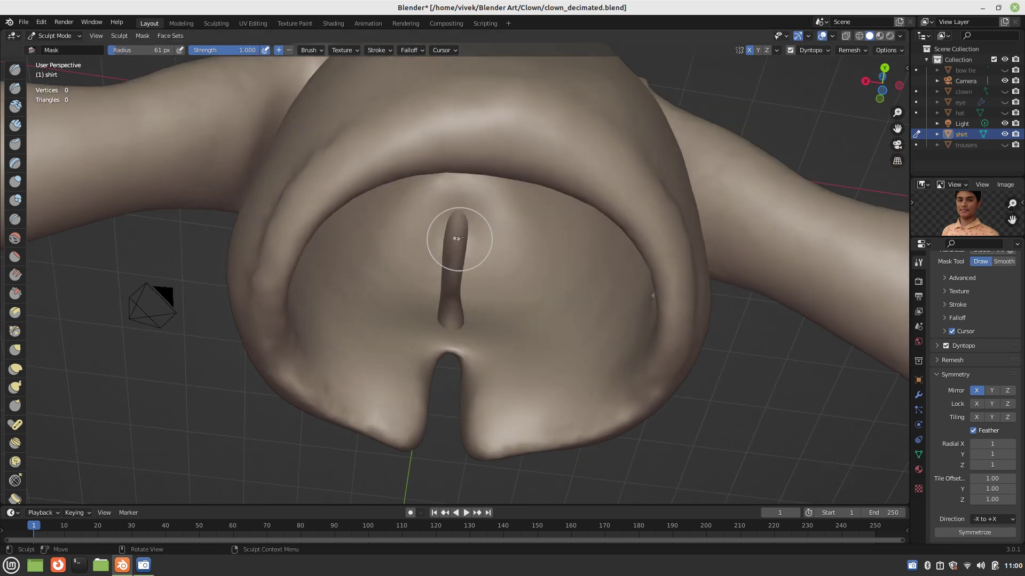
mouse_move(459, 238)
left_mouse_down()
mouse_move(454, 348)
mouse_move(459, 278)
mouse_move(460, 291)
left_mouse_up()
key("shift+f")
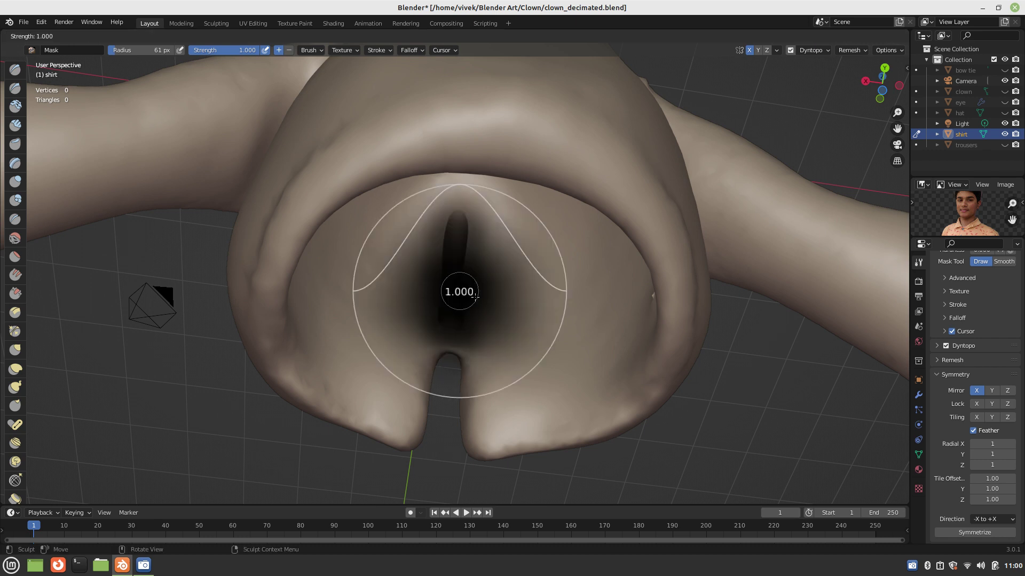
left_click(476, 297)
mouse_move(460, 328)
left_mouse_down()
mouse_move(472, 271)
mouse_move(439, 327)
mouse_move(445, 335)
mouse_move(464, 235)
left_mouse_up()
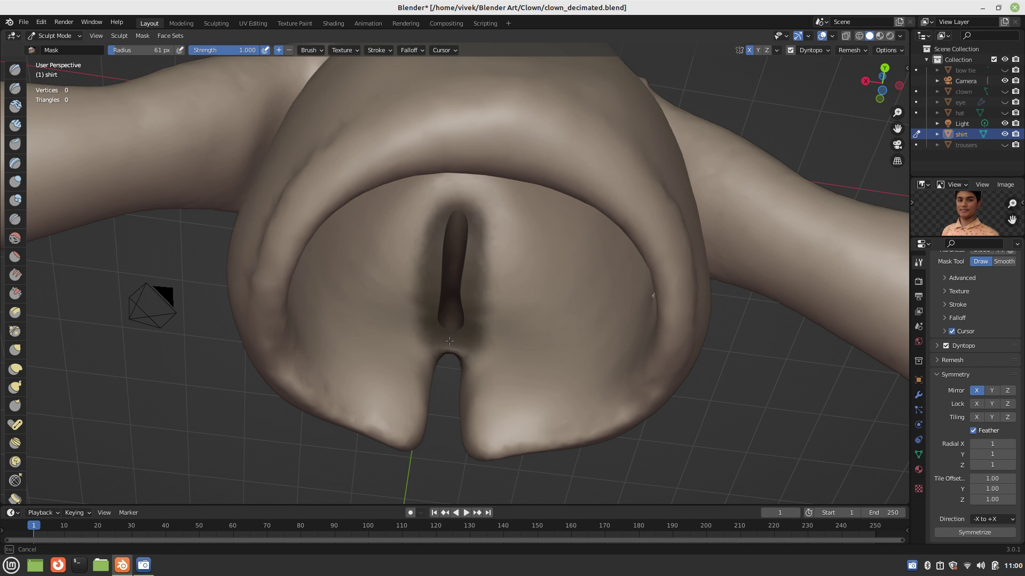
key("ctrl+i")
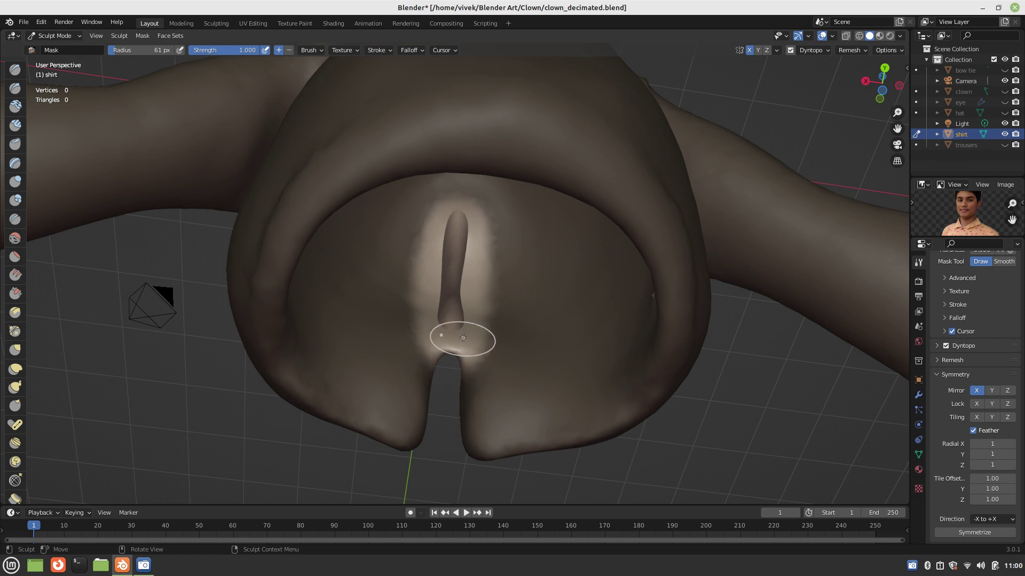
- Build up the bottom of the groove ridge using an 82 px Draw brush
key("x")
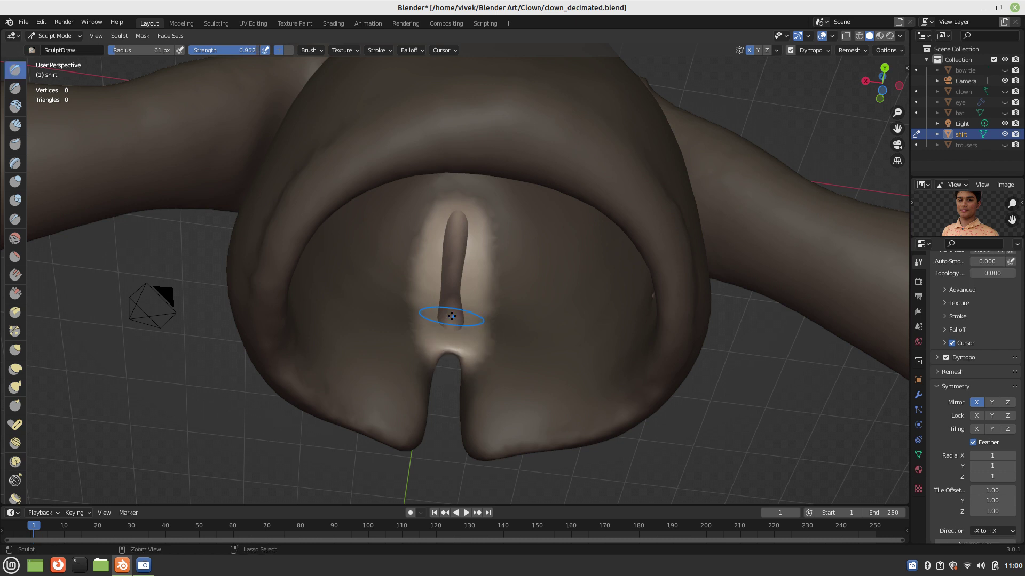
key("f")
left_click(458, 326)
mouse_move(459, 327)
left_mouse_down()
mouse_move(480, 239)
mouse_move(446, 360)
mouse_move(435, 260)
left_mouse_up()
mouse_move(435, 260)
middle_mouse_down()
mouse_move(440, 161)
mouse_move(468, 330)
mouse_move(437, 276)
middle_mouse_up()
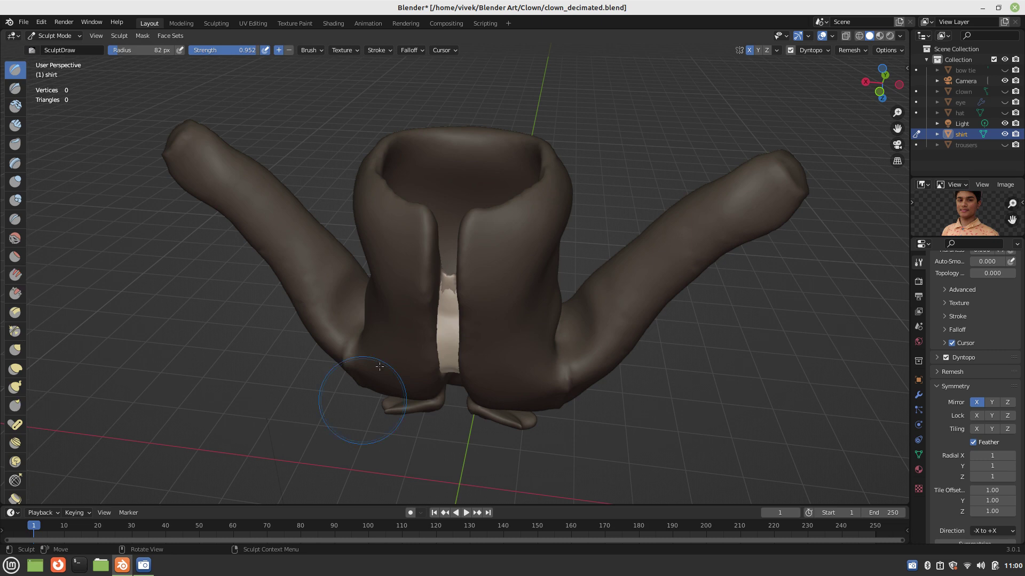
mouse_move(379, 367)
middle_mouse_down()
mouse_move(432, 358)
mouse_move(426, 321)
middle_mouse_up()
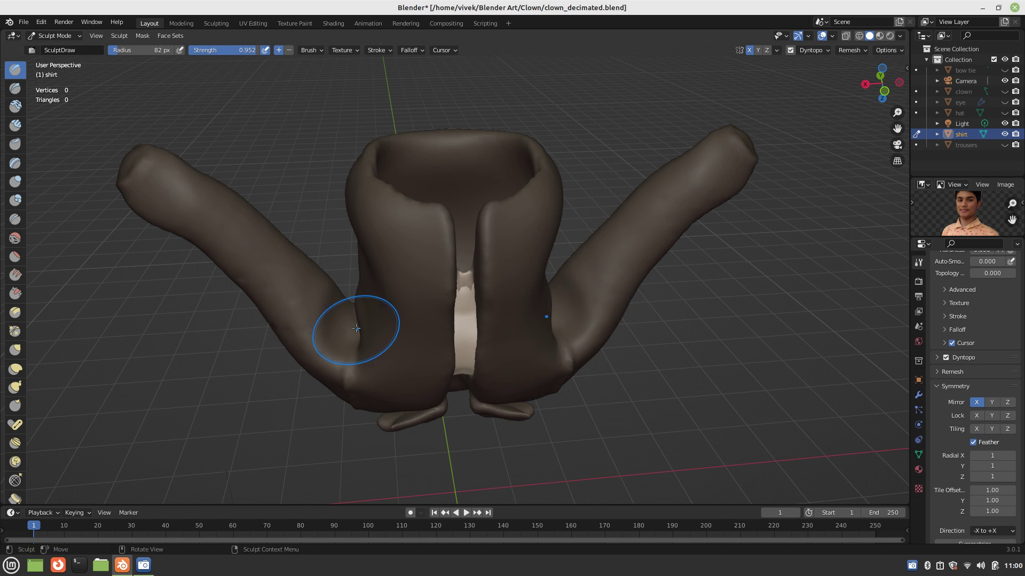
scroll(444, 339, "up", 1)
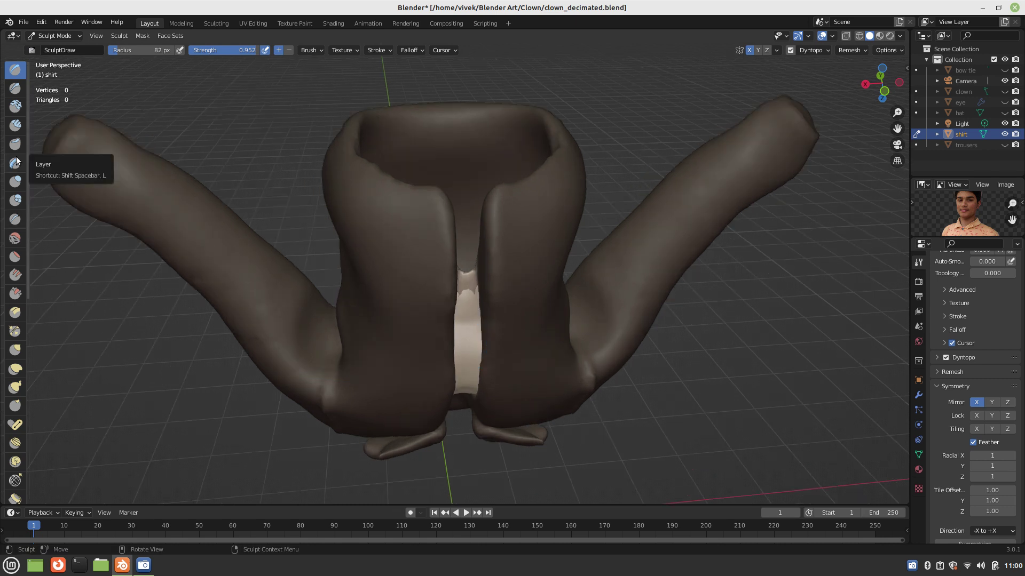
scroll(22, 332, "down", 2)
scroll(22, 332, "down", 10)
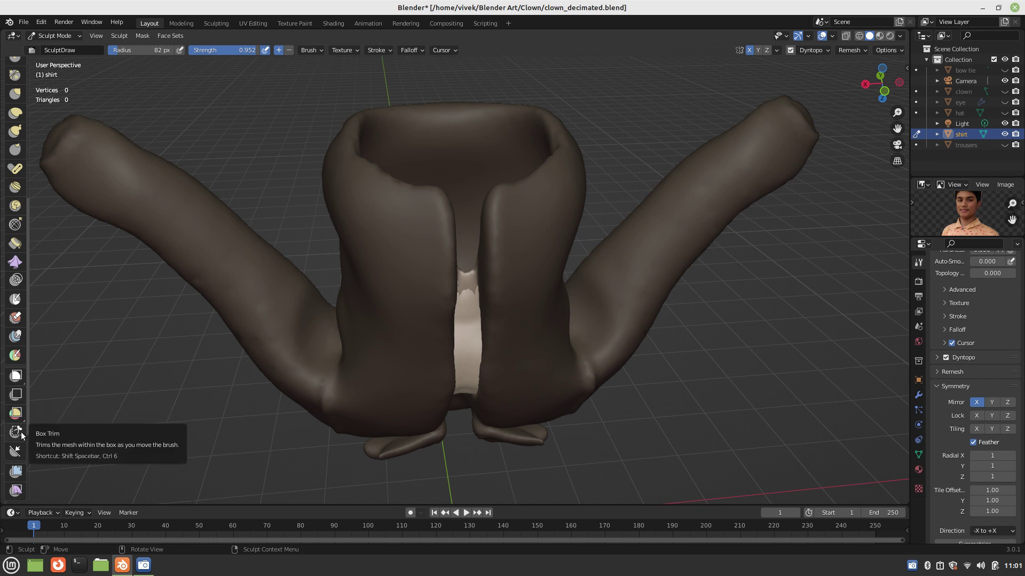
- Cut several Box Trim rectangles along the light strip and groove down the shirt's front
left_click(16, 433)
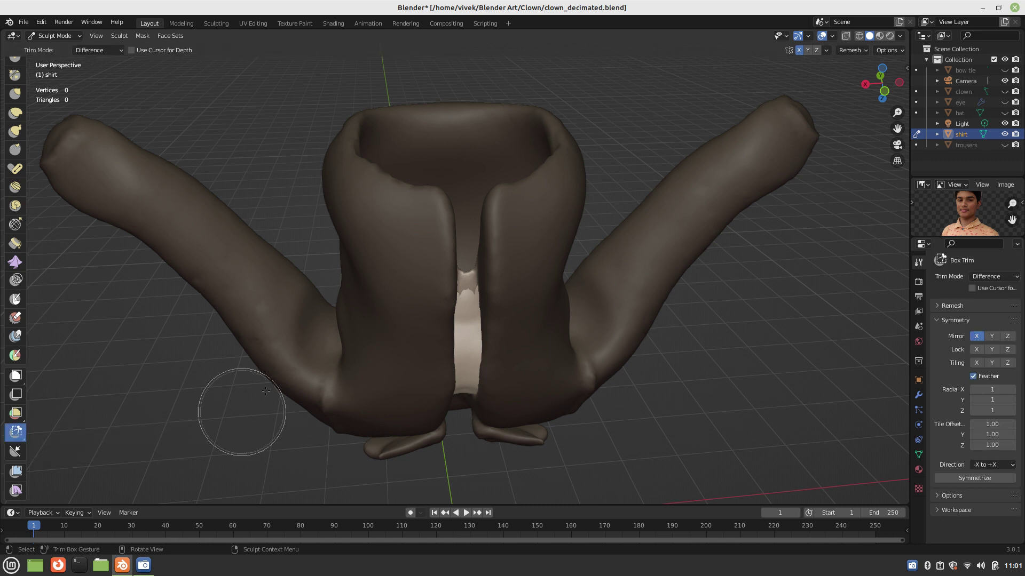
key("ctrl")
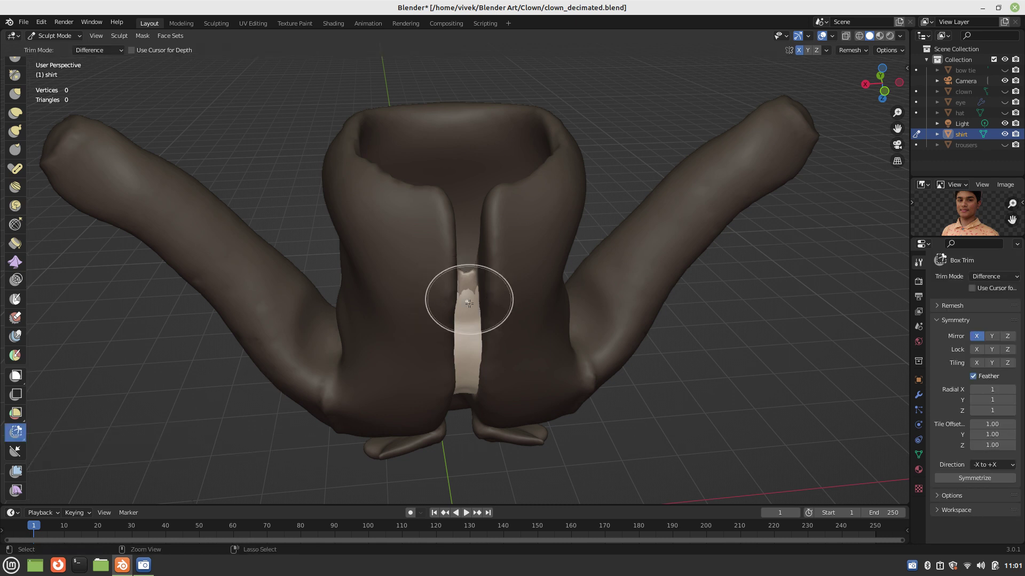
left_click_drag(467, 293, 470, 353)
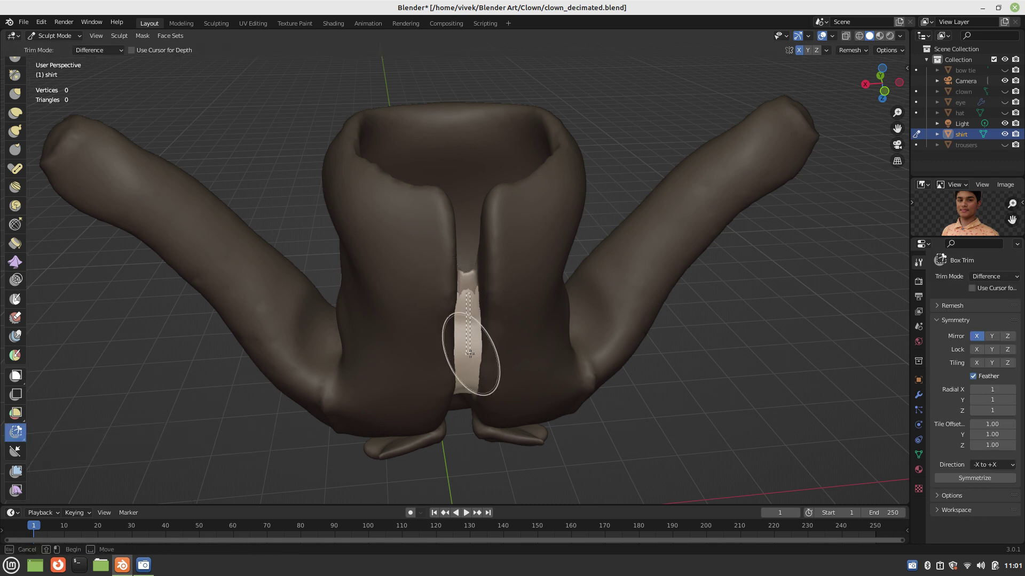
middle_click_drag(470, 353, 413, 271)
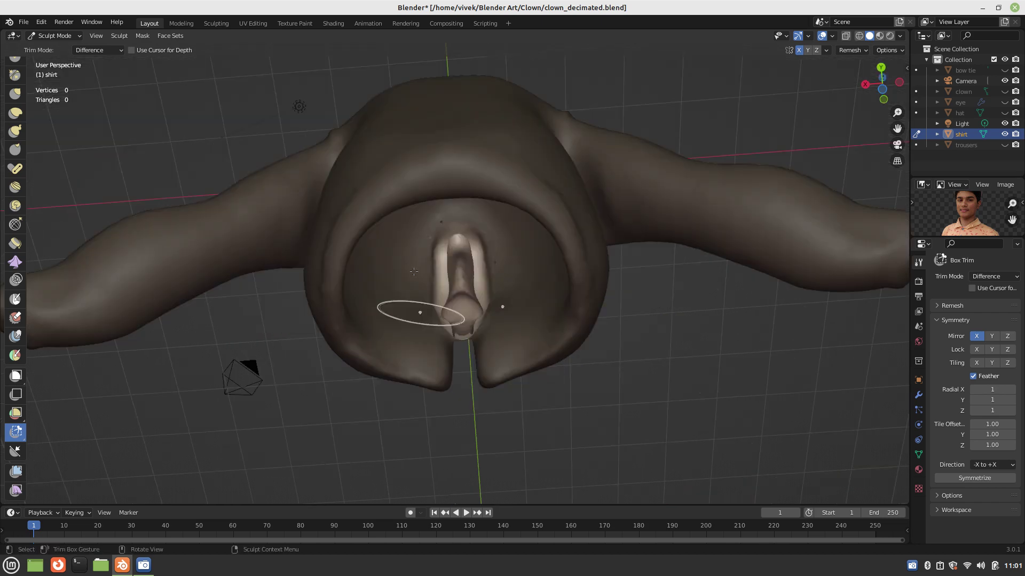
mouse_move(431, 255)
left_mouse_down()
mouse_move(480, 293)
mouse_move(459, 280)
left_mouse_up()
key("shift+f")
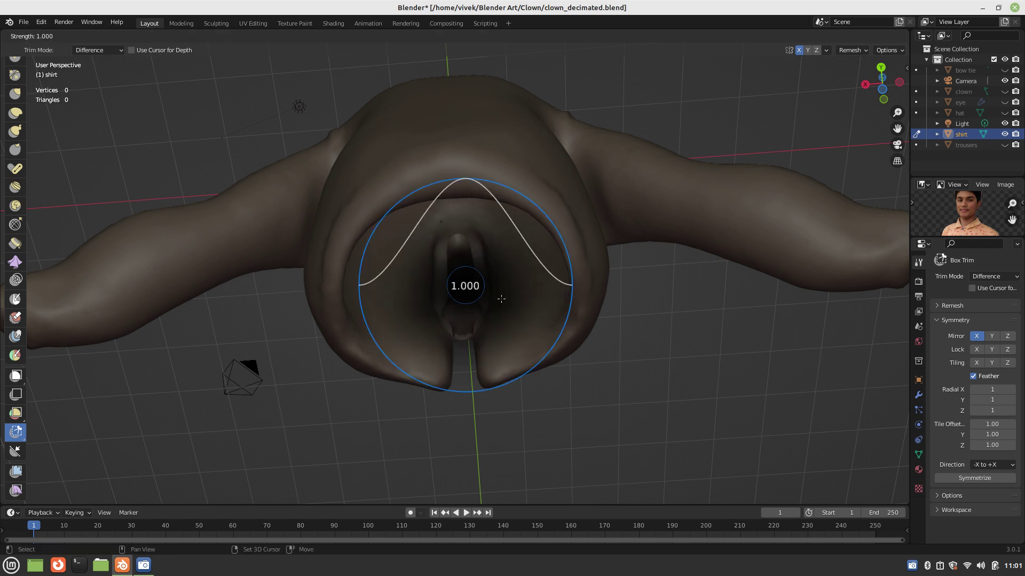
left_click(463, 262)
left_click_drag(446, 262, 487, 308)
mouse_move(488, 364)
middle_mouse_down()
mouse_move(352, 203)
mouse_move(472, 222)
mouse_move(394, 274)
middle_mouse_up()
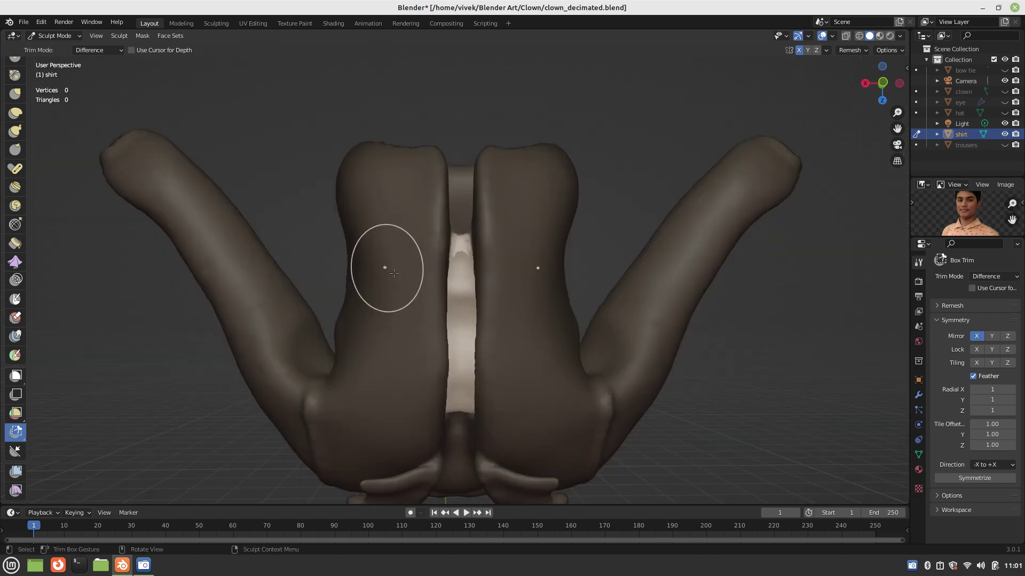
left_click_drag(463, 278, 491, 349)
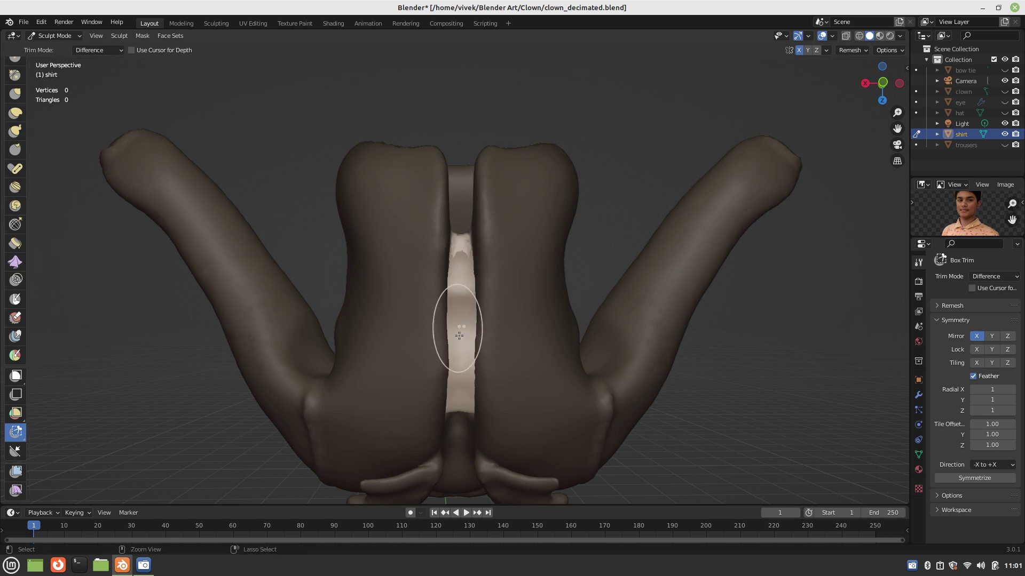
key("x")
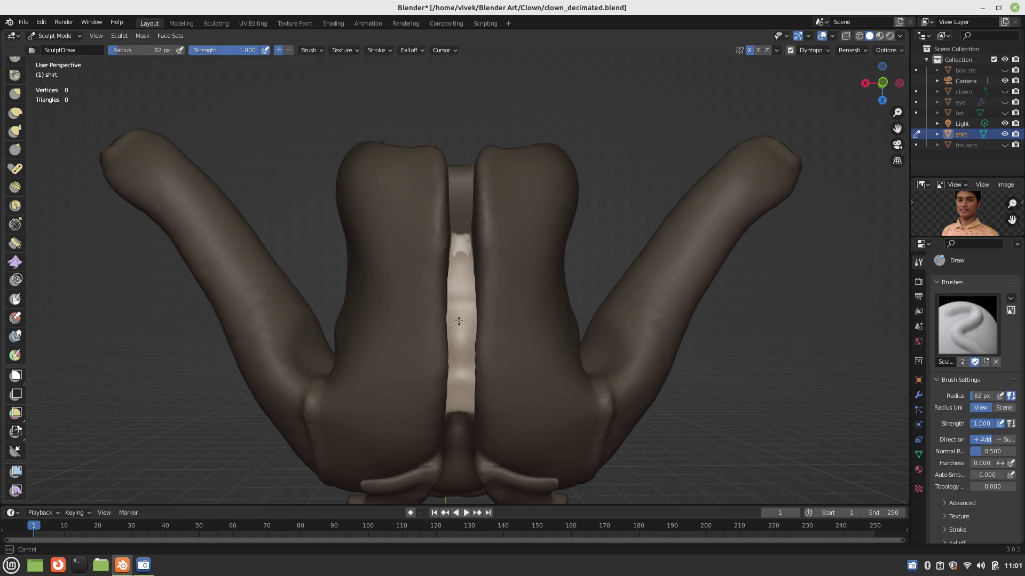
mouse_move(458, 321)
left_mouse_down()
mouse_move(464, 366)
mouse_move(459, 358)
left_mouse_up()
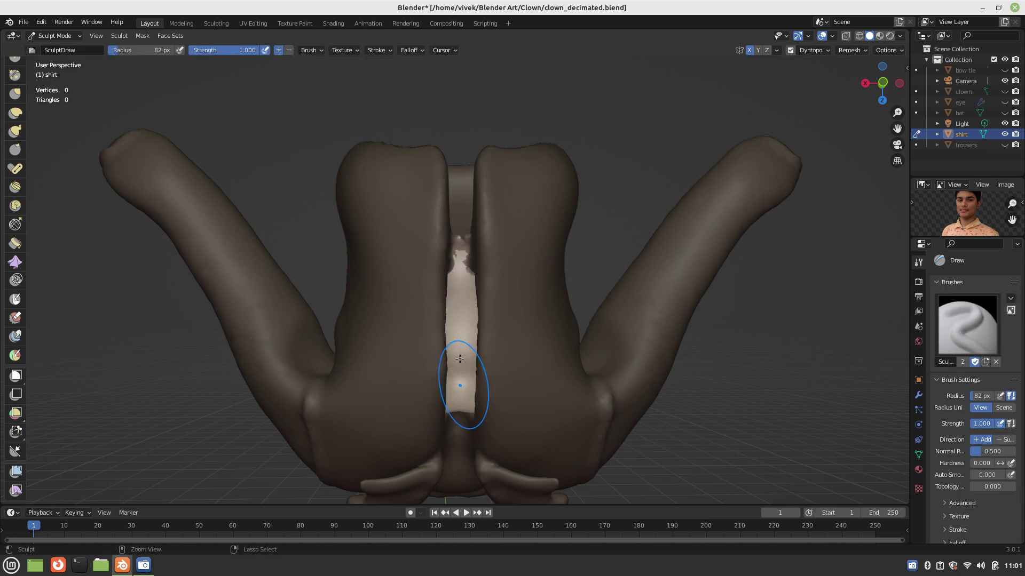
mouse_move(459, 359)
middle_mouse_down()
mouse_move(437, 403)
mouse_move(454, 407)
middle_mouse_up()
scroll(453, 357, "up", 4)
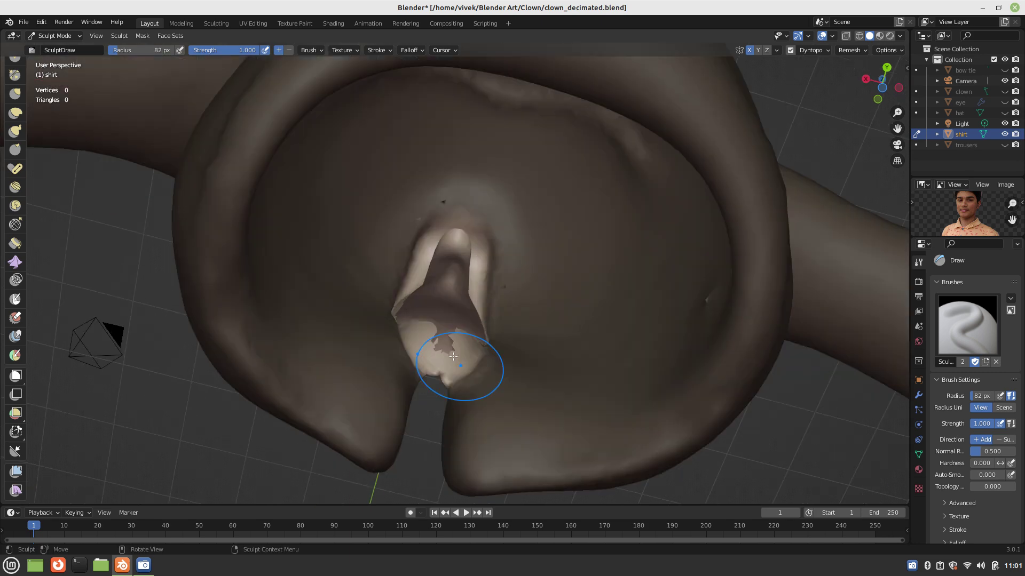
middle_click_drag(453, 356, 437, 341)
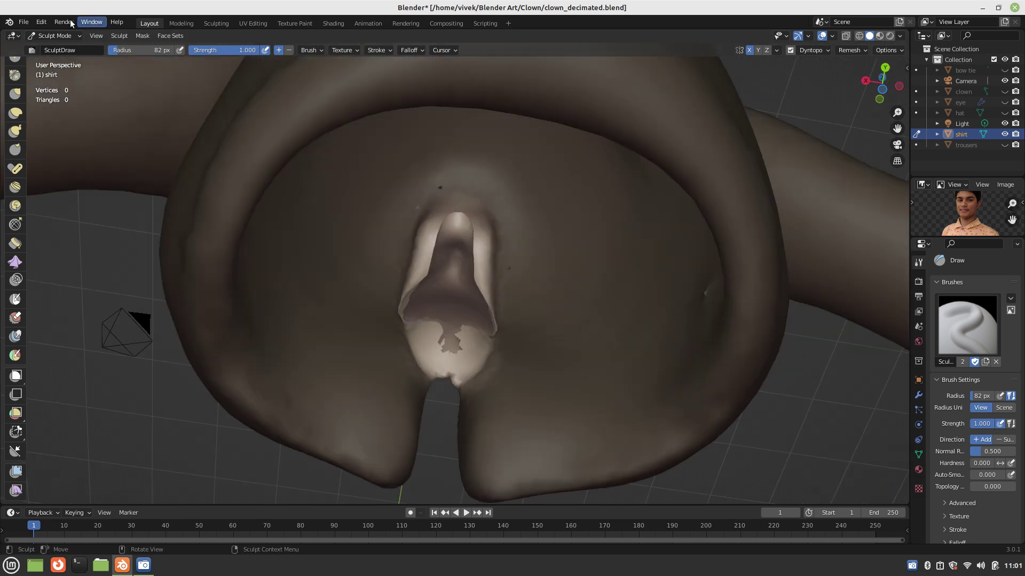
left_click(67, 36)
left_click(59, 48)
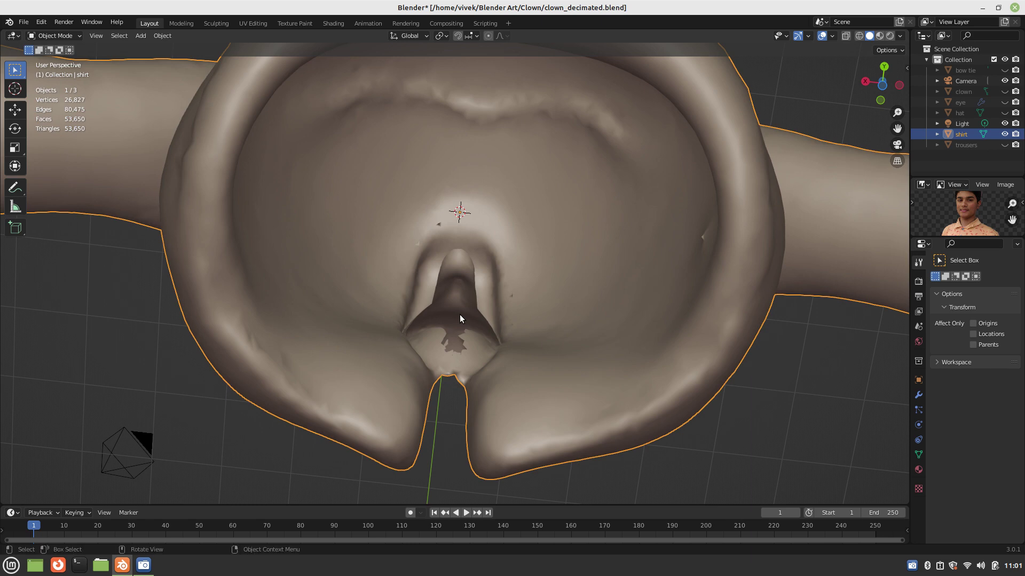
key("Tab")
mouse_move(475, 308)
middle_mouse_down()
mouse_move(475, 322)
mouse_move(476, 270)
mouse_move(431, 290)
mouse_move(456, 372)
mouse_move(458, 280)
mouse_move(437, 258)
mouse_move(452, 233)
mouse_move(206, 65)
middle_mouse_up()
key("Tab")
scroll(476, 317, "down", 4)
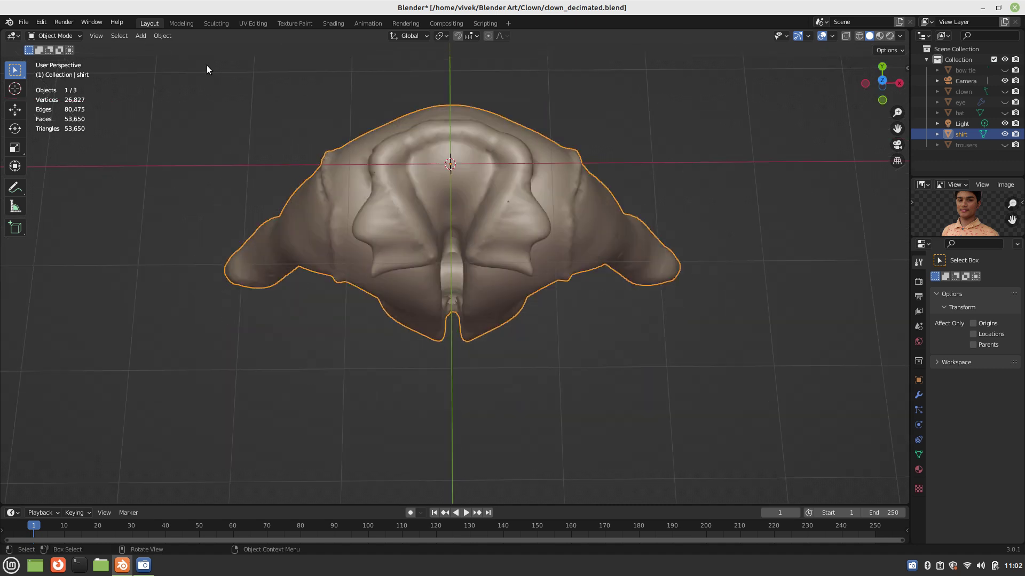
- Enter Sculpt Mode and sculpt the shirt's central front strip and a ridge inside the collar
left_click(43, 35)
left_click(69, 75)
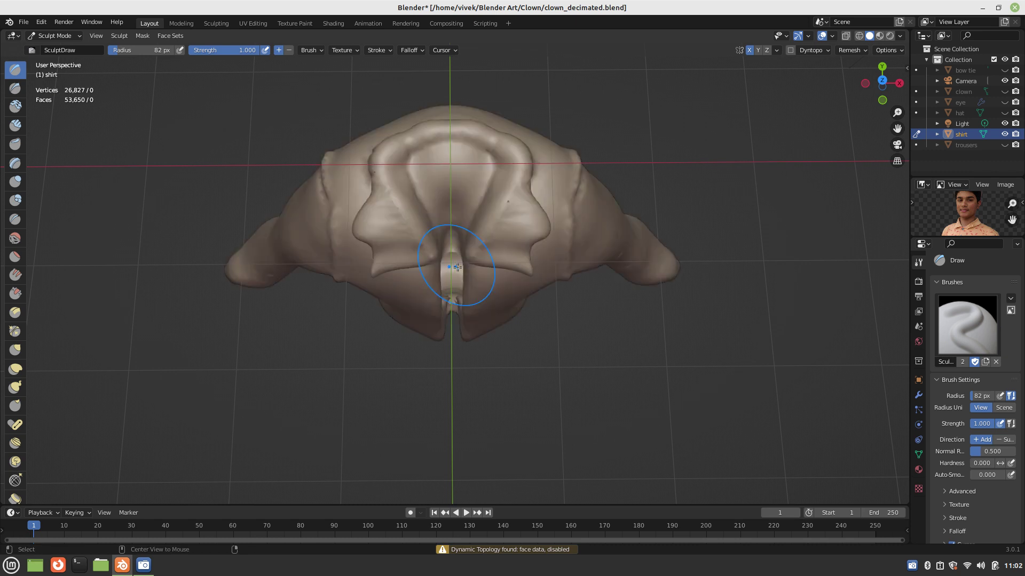
middle_click_drag(457, 267, 452, 197)
mouse_move(453, 198)
left_mouse_down()
mouse_move(462, 169)
mouse_move(454, 232)
mouse_move(470, 162)
mouse_move(459, 157)
mouse_move(452, 267)
left_mouse_up()
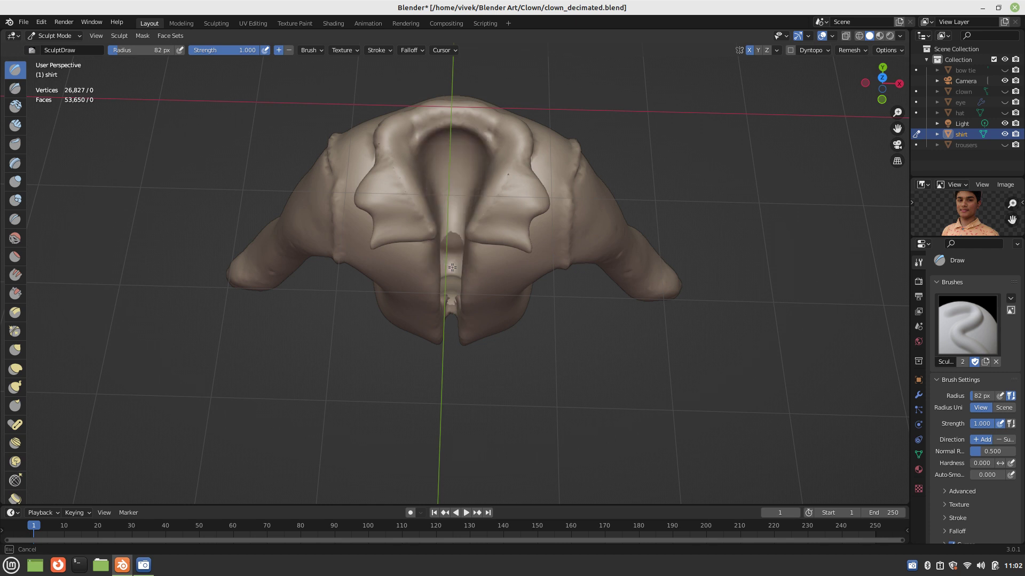
mouse_move(452, 268)
middle_mouse_down()
mouse_move(449, 225)
mouse_move(468, 240)
mouse_move(453, 262)
mouse_move(445, 140)
mouse_move(469, 160)
middle_mouse_up()
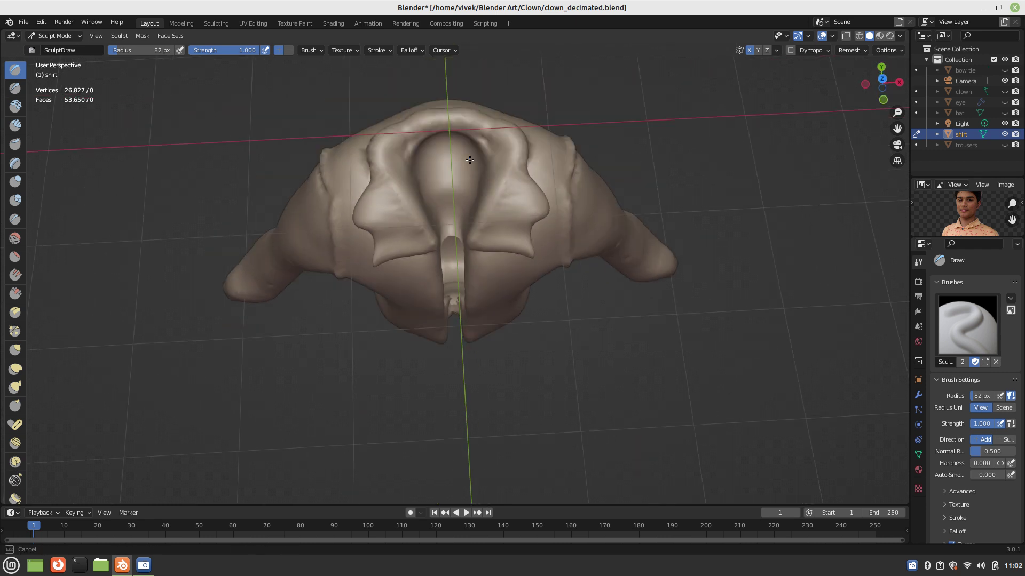
left_click_drag(464, 179, 451, 252)
- Build up the central strip's surface further, then return the shirt to Object Mode
scroll(451, 252, "up", 5)
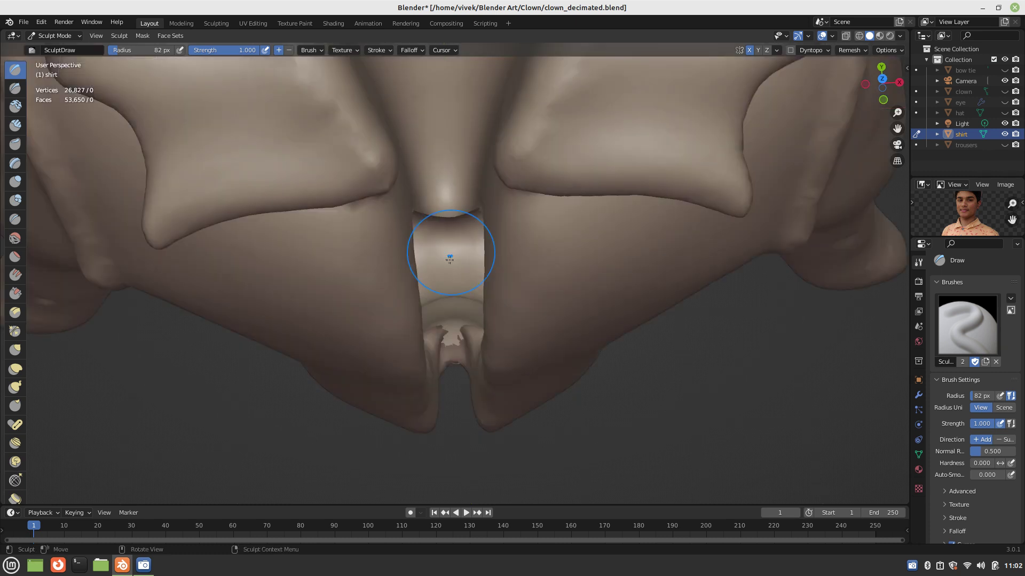
scroll(450, 260, "down", 4)
mouse_move(450, 259)
middle_mouse_down()
mouse_move(442, 181)
mouse_move(459, 172)
mouse_move(440, 240)
mouse_move(410, 193)
middle_mouse_up()
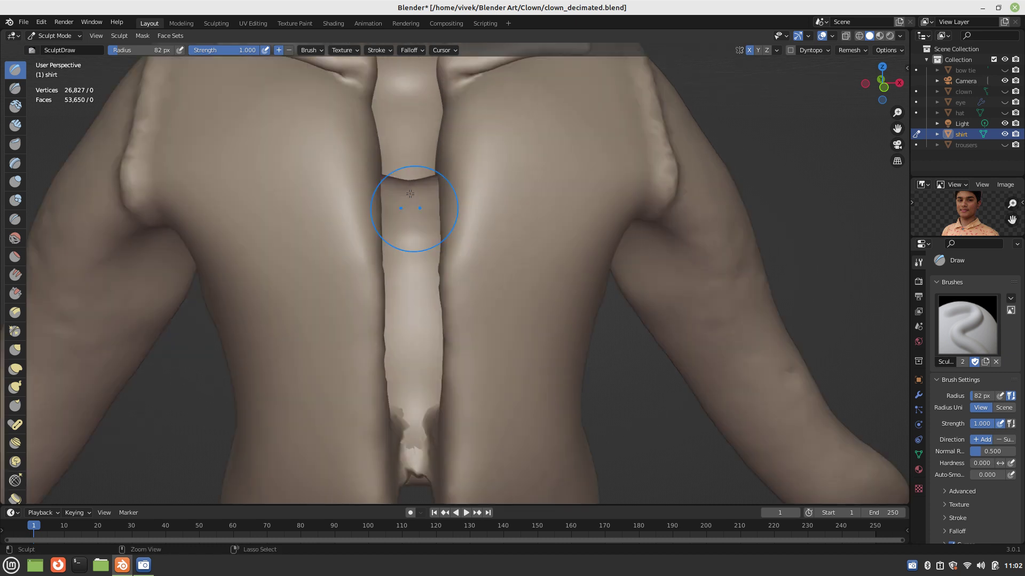
left_click_drag(410, 194, 418, 421)
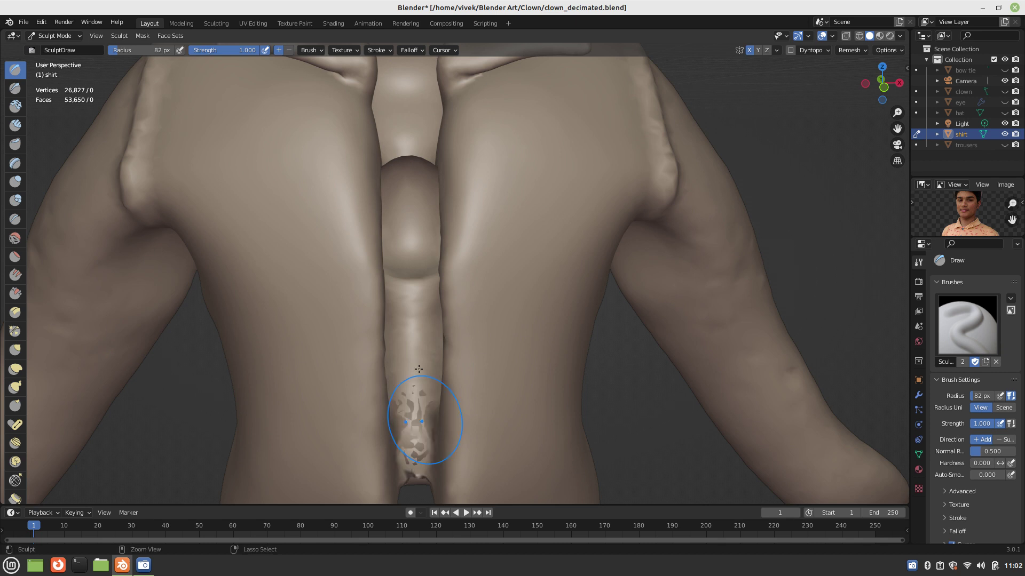
middle_click_drag(418, 369, 433, 374)
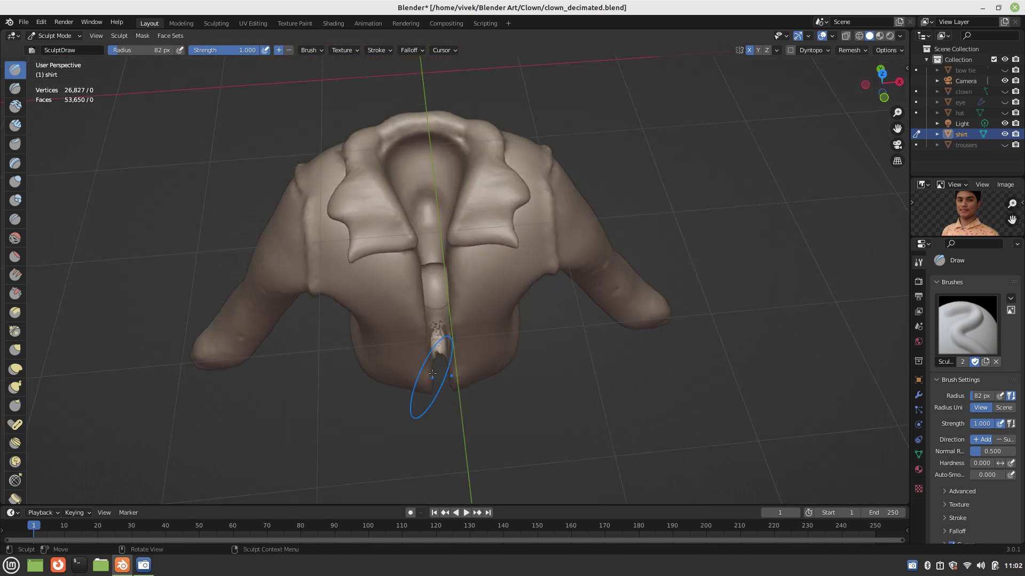
left_click(50, 38)
left_click(54, 49)
mouse_move(322, 248)
middle_mouse_down()
mouse_move(424, 261)
mouse_move(386, 246)
mouse_move(500, 276)
mouse_move(518, 202)
mouse_move(476, 254)
middle_mouse_up()
- Save clown_decimated.blend, then deselect and reselect the shirt
key("ctrl+s")
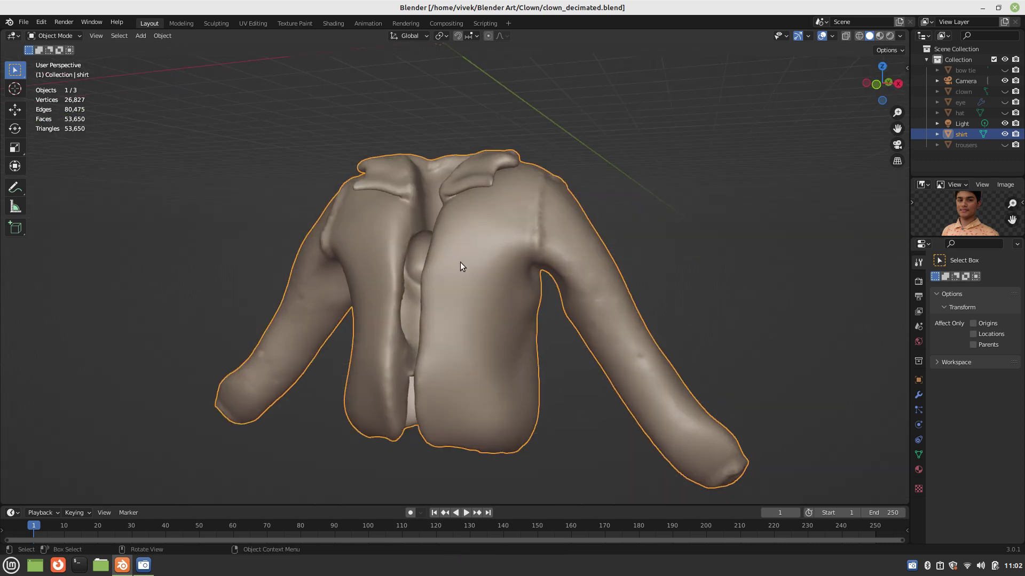
left_click(761, 180)
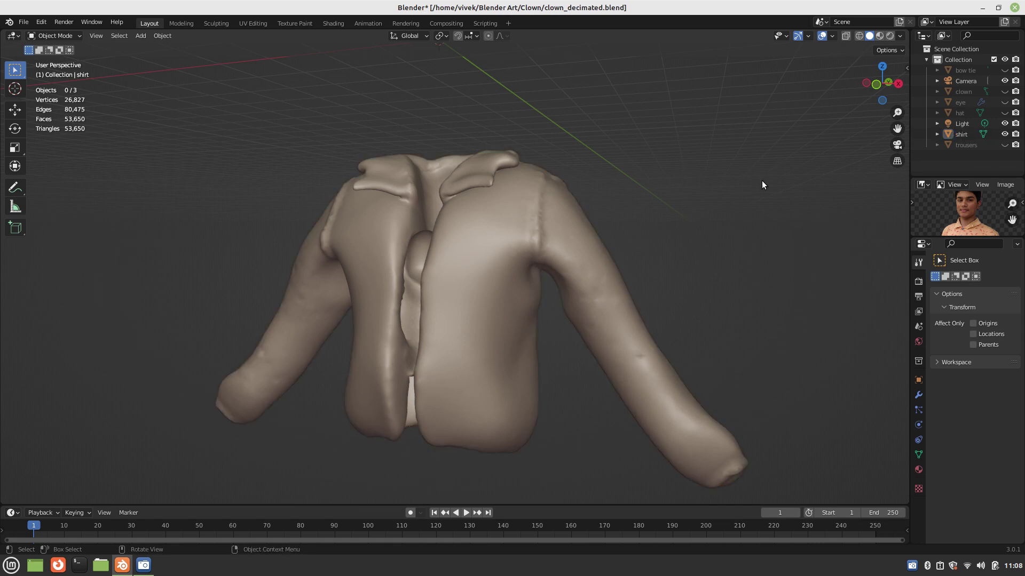
mouse_move(694, 273)
middle_mouse_down()
mouse_move(624, 318)
mouse_move(585, 279)
mouse_move(578, 253)
middle_mouse_up()
left_click(578, 257)
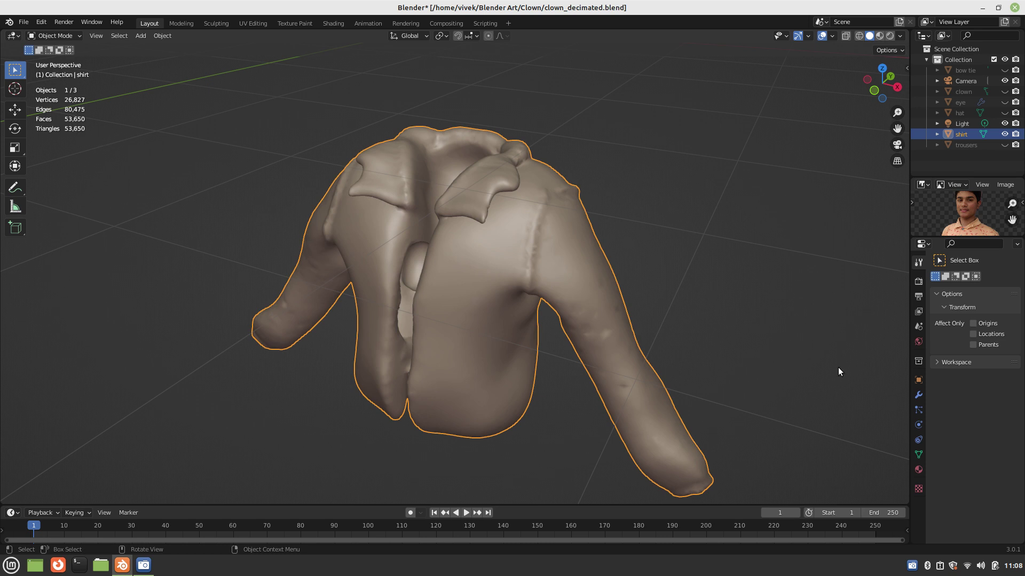
- Add a Decimate modifier with Ratio 0.1 to the shirt and apply it
left_click(919, 395)
left_click(950, 281)
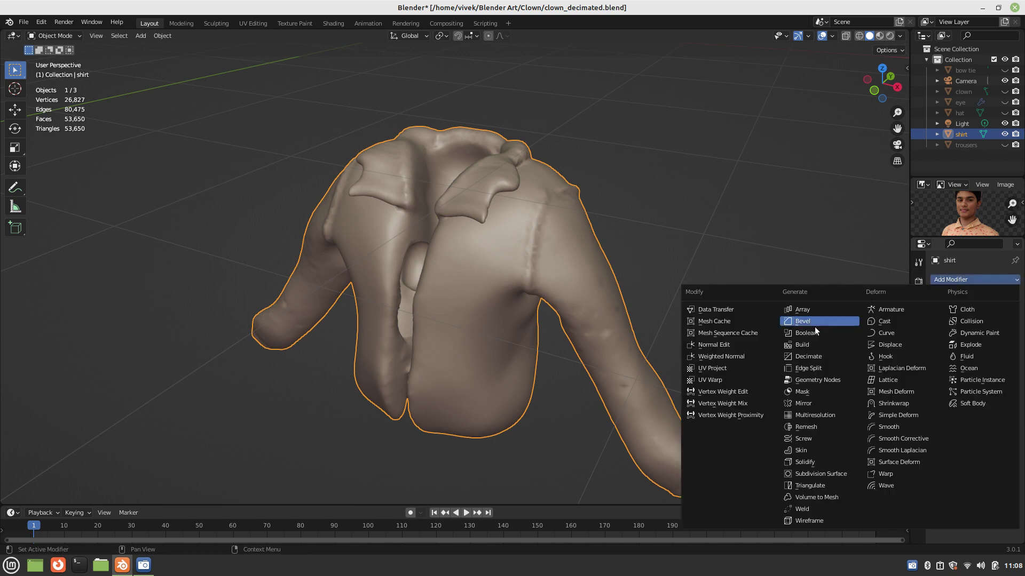
left_click(806, 359)
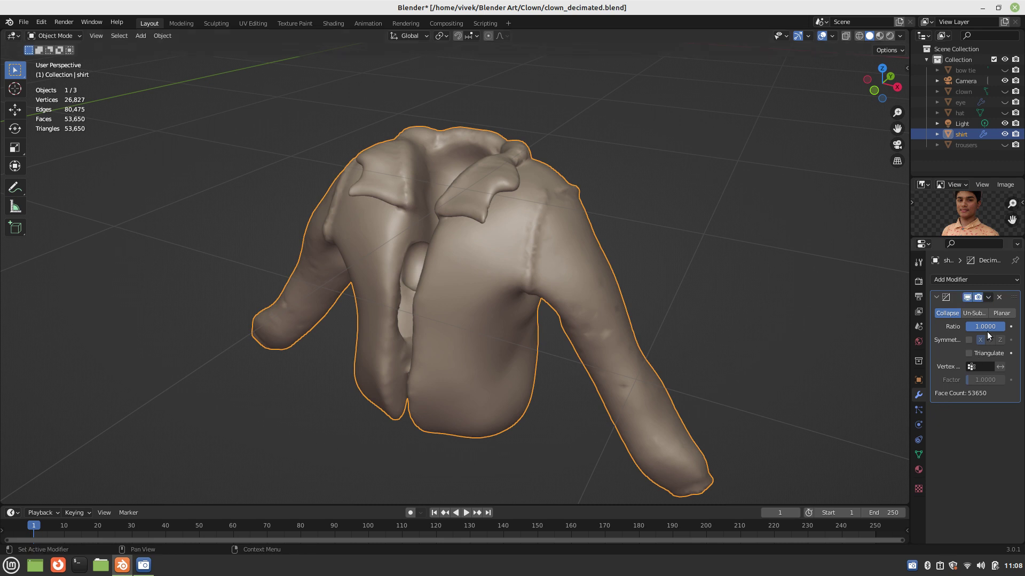
type("0")
type(".1")
key("Return")
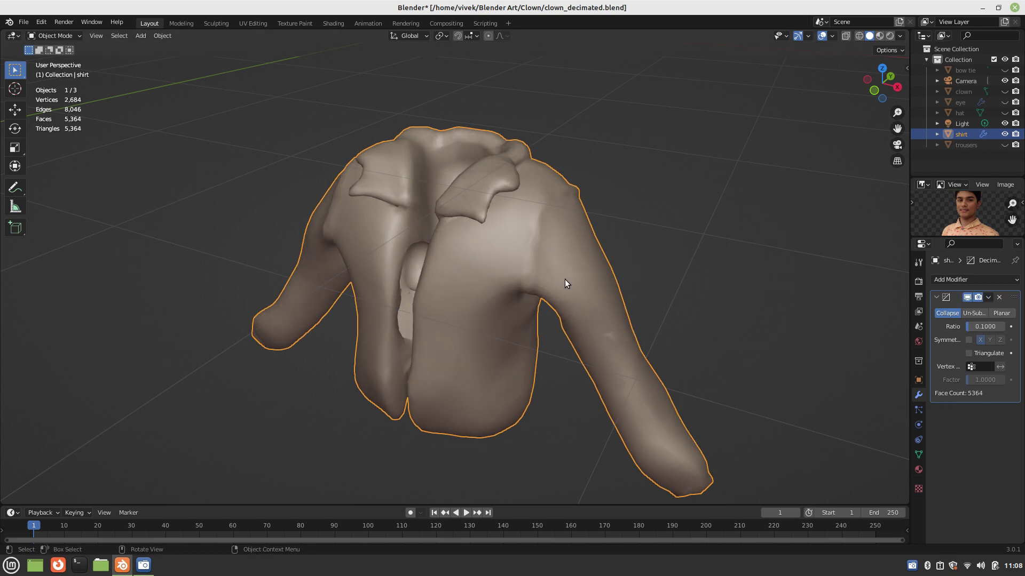
left_click(988, 299)
left_click(974, 310)
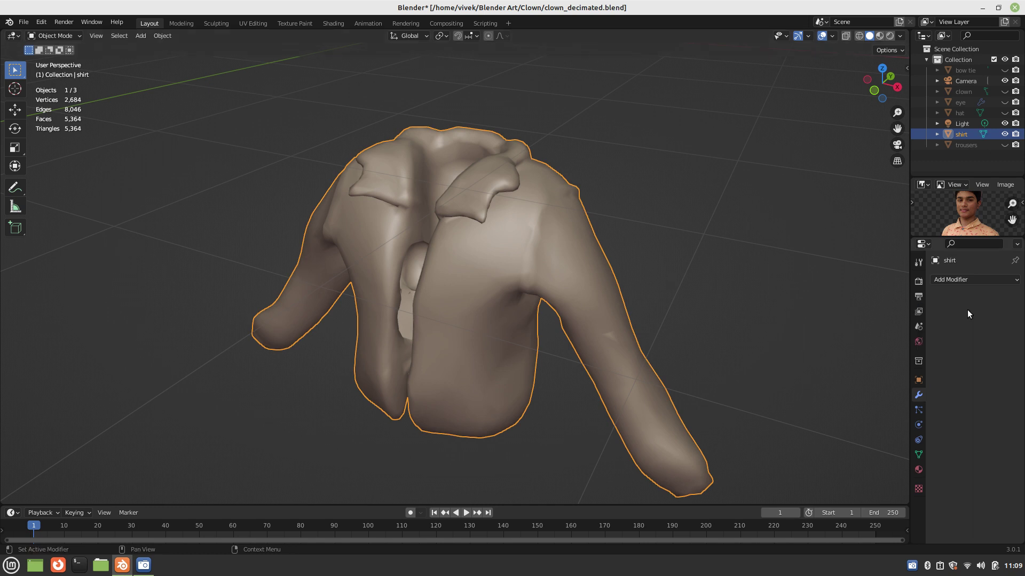
- Select the whole decimated mesh in Edit Mode to inspect it, then return to Object Mode
key("Tab")
key("a")
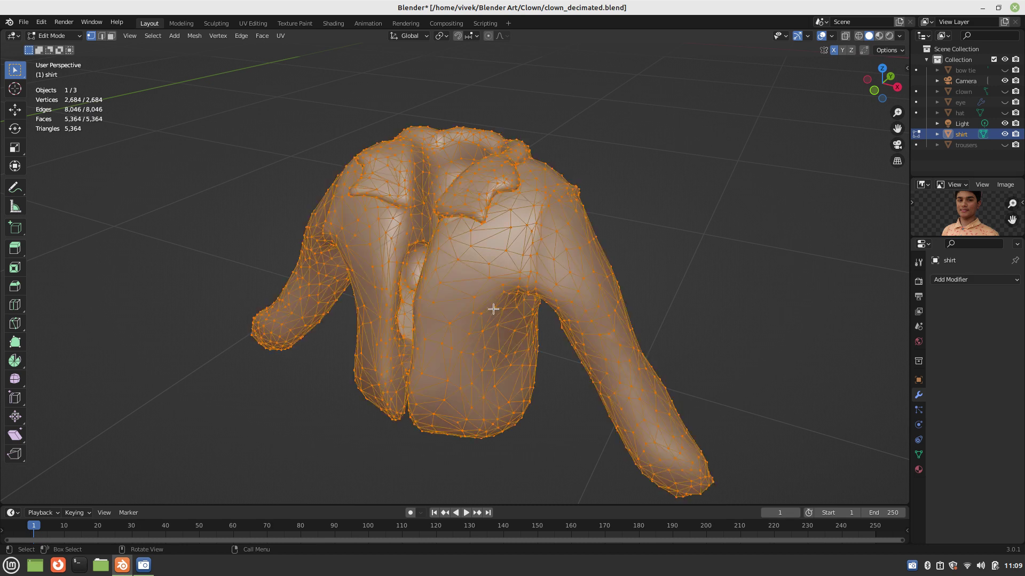
mouse_move(492, 309)
middle_mouse_down()
mouse_move(488, 337)
mouse_move(513, 396)
mouse_move(497, 316)
mouse_move(450, 311)
mouse_move(451, 412)
mouse_move(451, 286)
mouse_move(447, 320)
mouse_move(427, 344)
mouse_move(435, 377)
mouse_move(382, 257)
mouse_move(408, 267)
middle_mouse_up()
scroll(446, 300, "up", 2)
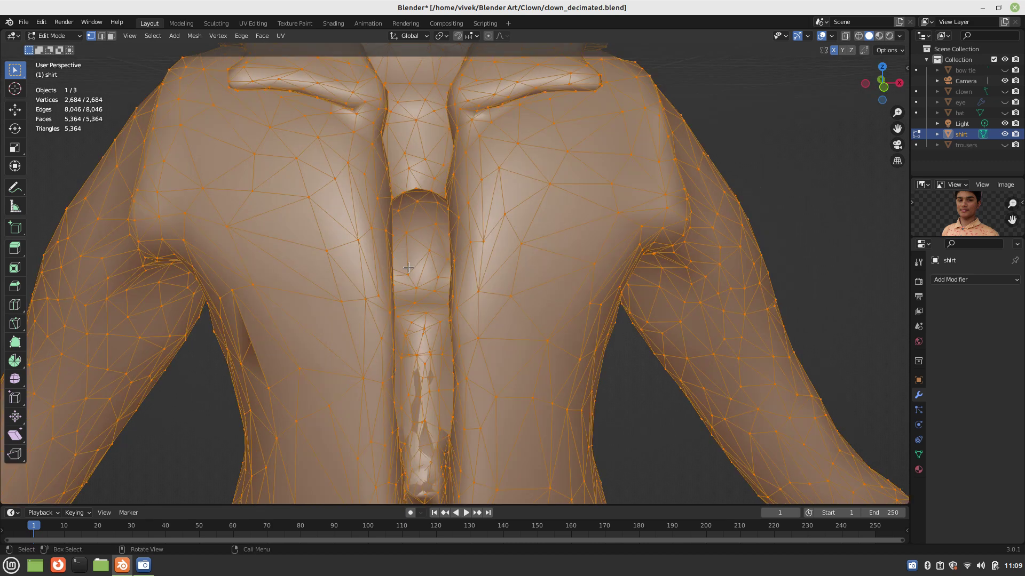
scroll(408, 267, "down", 3)
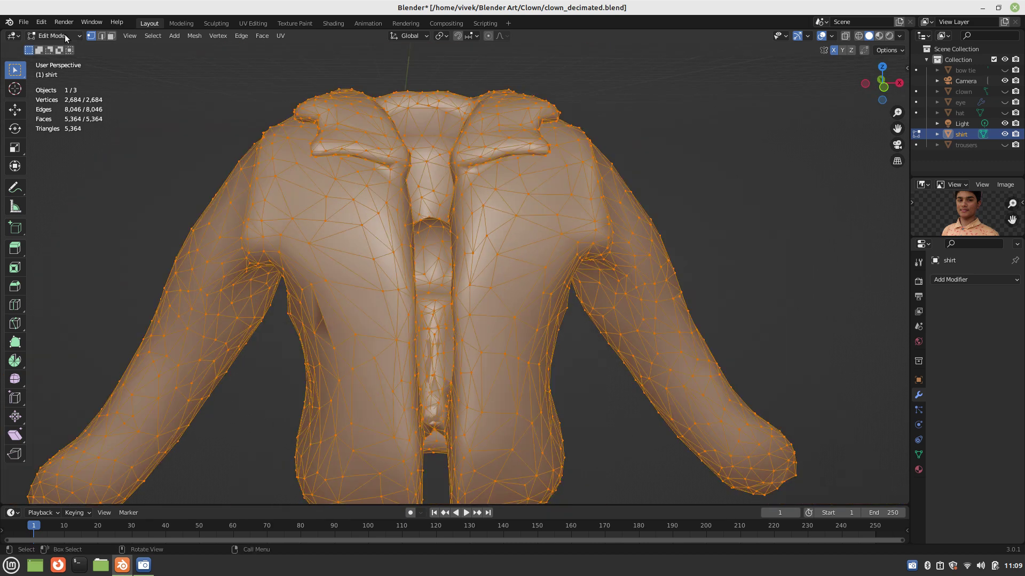
key("Tab")
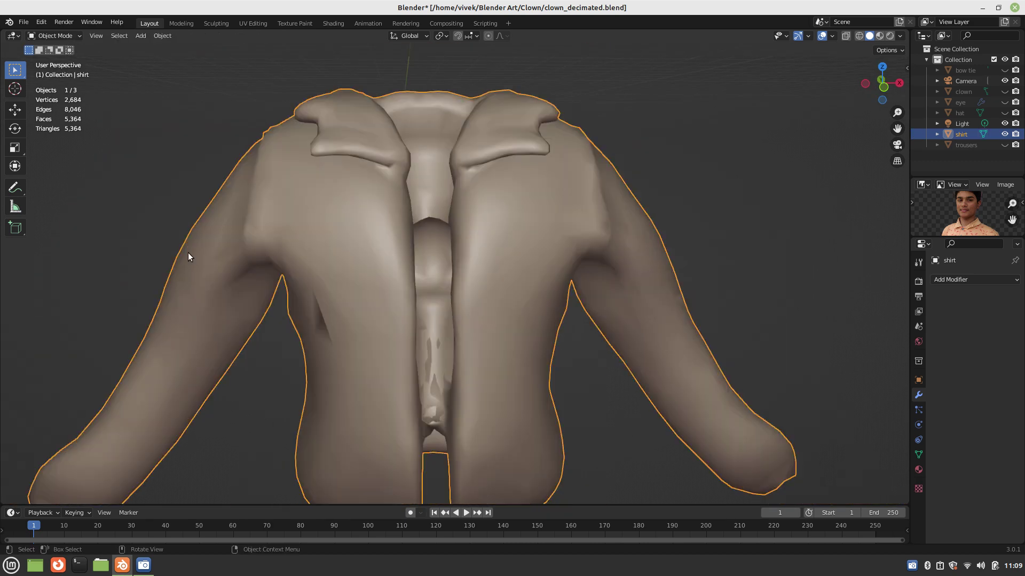
left_click(53, 35)
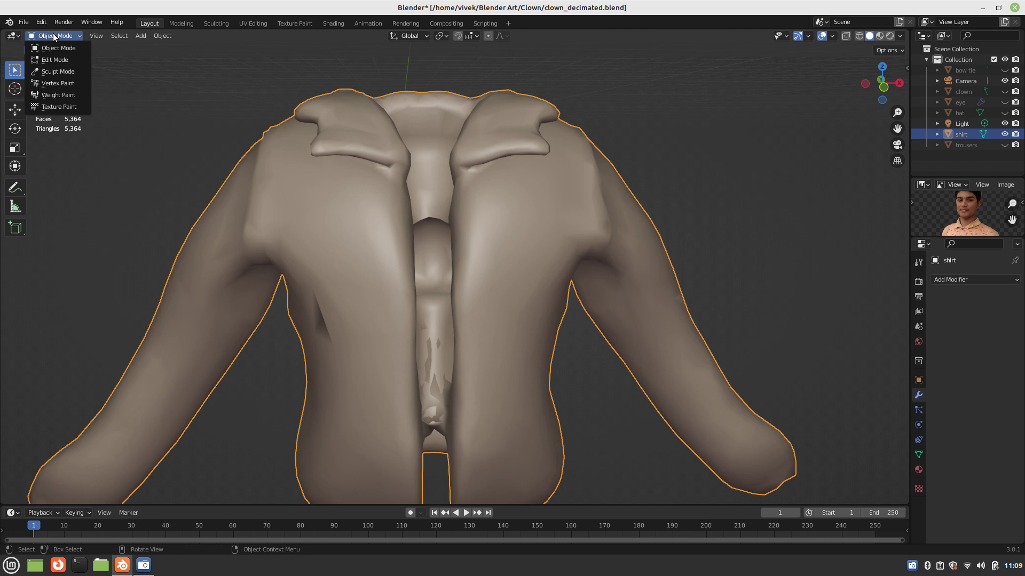
- In Sculpt Mode, stroke along the decimated shirt's centre strip and around its hole
left_click(52, 71)
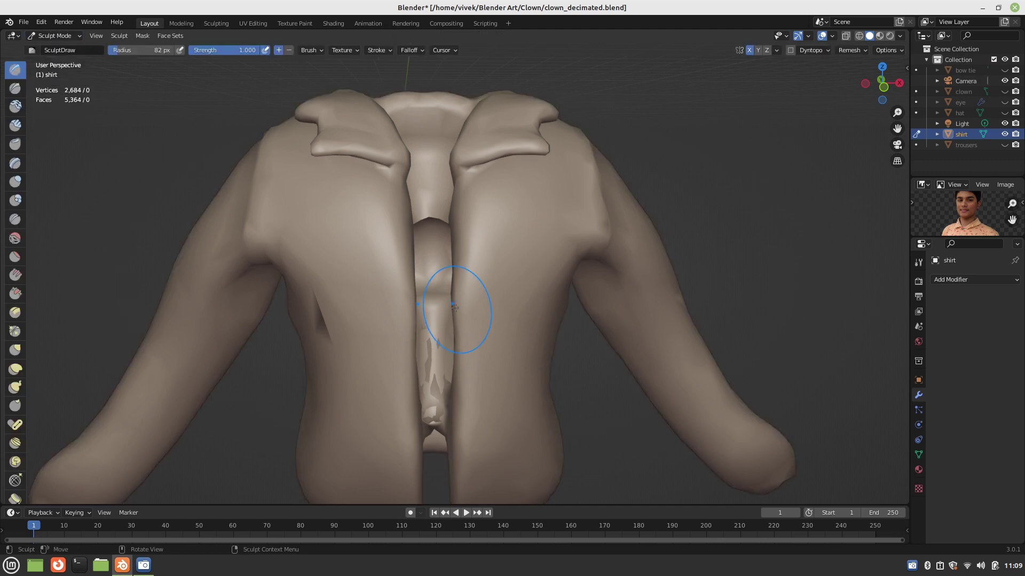
mouse_move(442, 267)
left_mouse_down()
mouse_move(432, 232)
mouse_move(447, 427)
left_mouse_up()
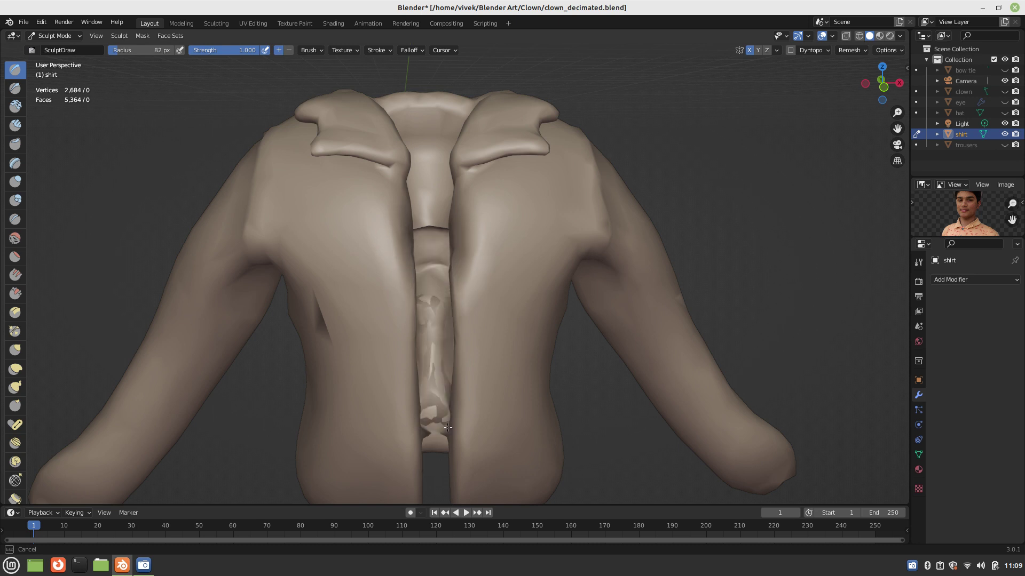
mouse_move(448, 427)
middle_mouse_down()
mouse_move(453, 476)
mouse_move(425, 357)
middle_mouse_up()
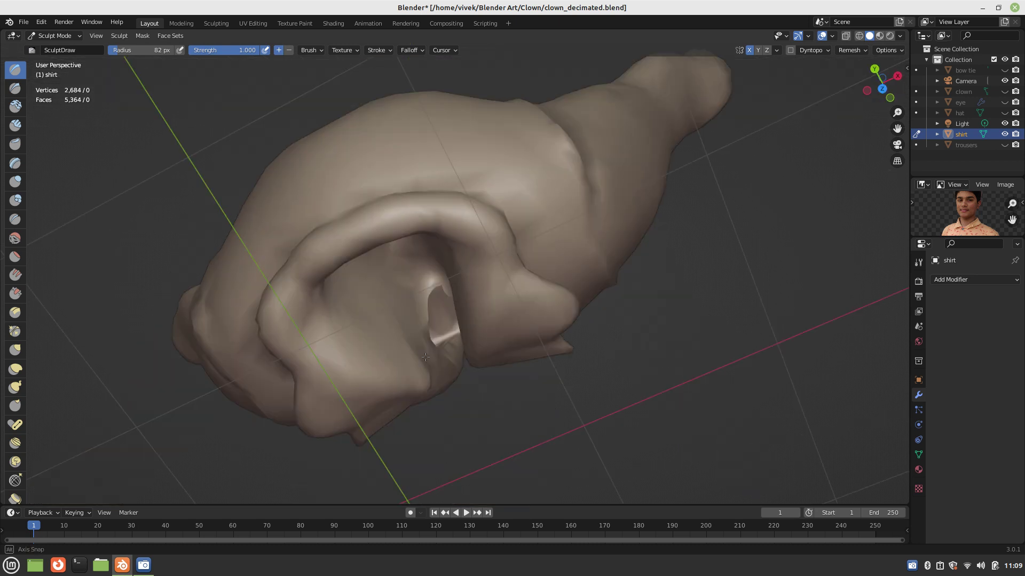
left_click_drag(425, 357, 440, 335)
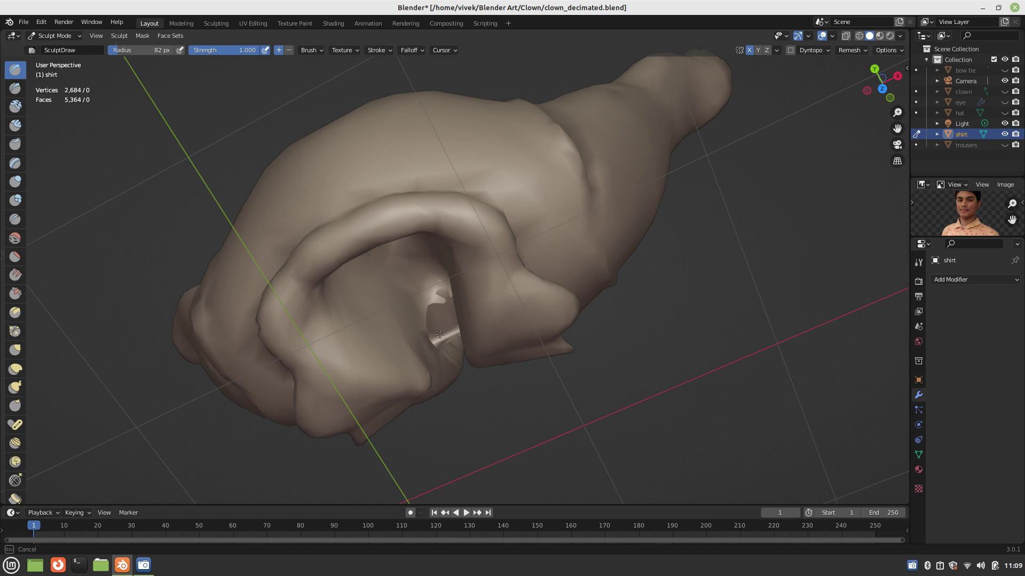
mouse_move(440, 334)
middle_mouse_down()
mouse_move(414, 262)
mouse_move(459, 265)
mouse_move(442, 282)
mouse_move(449, 344)
mouse_move(427, 276)
mouse_move(446, 256)
middle_mouse_up()
- Put the shirt into Edit Mode to work on its mesh
key("Tab")
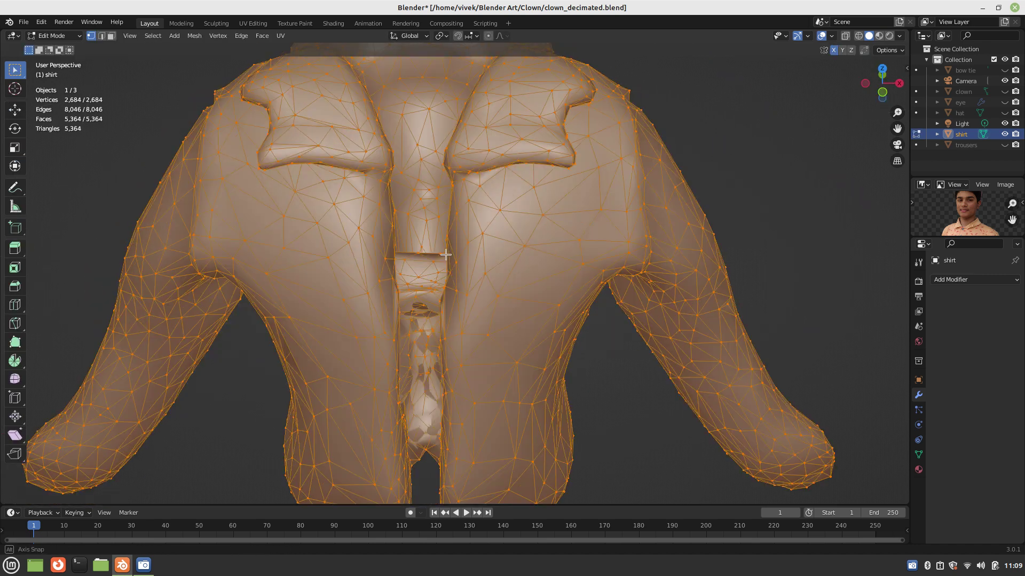
scroll(423, 300, "up", 2)
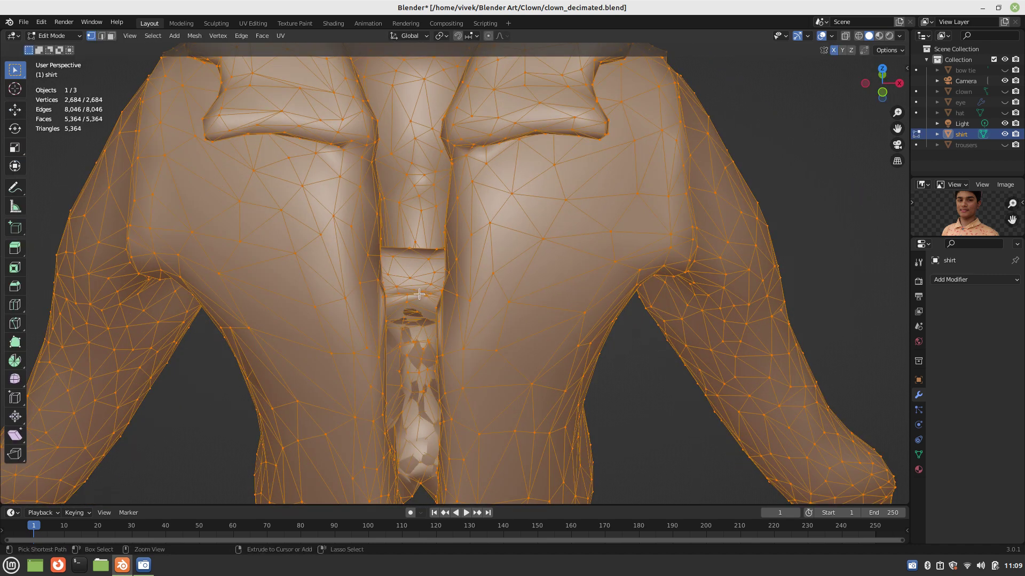
key("ctrl+Tab")
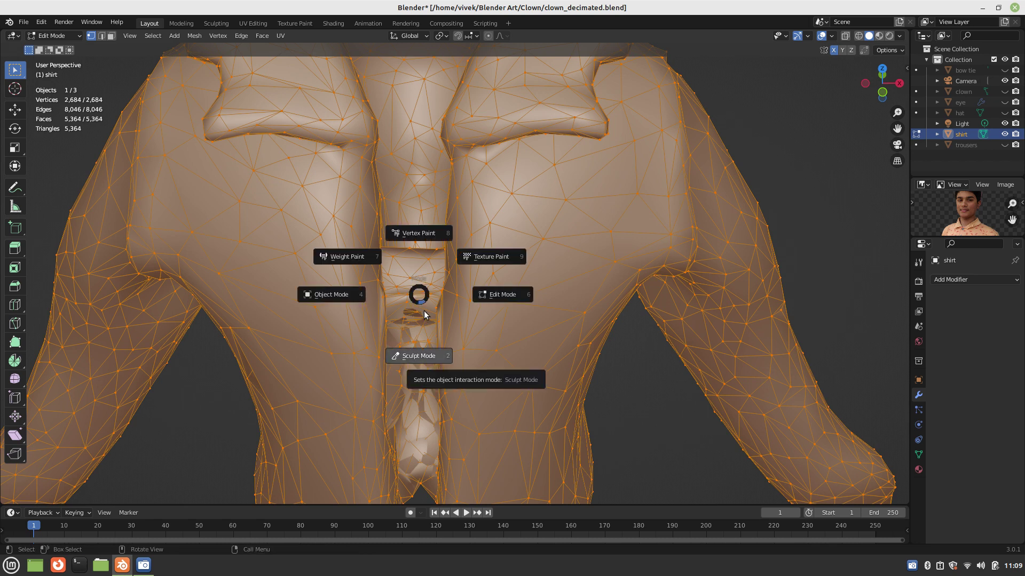
left_click(344, 291)
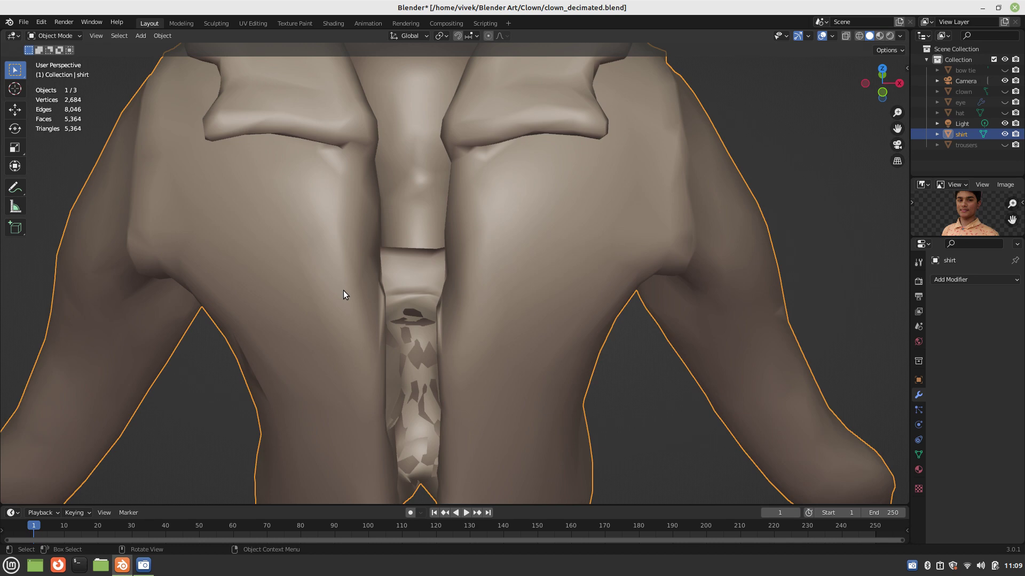
key("Tab")
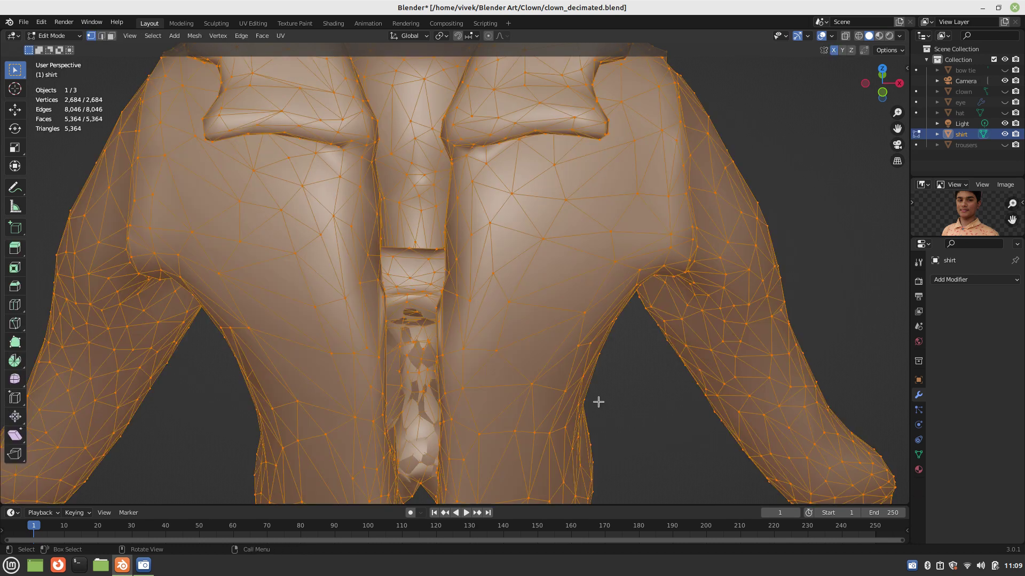
- Clear the selection and circle-select vertices around the torn patch in the front opening
left_click(598, 402)
mouse_move(598, 402)
middle_mouse_down()
mouse_move(615, 399)
mouse_move(523, 429)
middle_mouse_up()
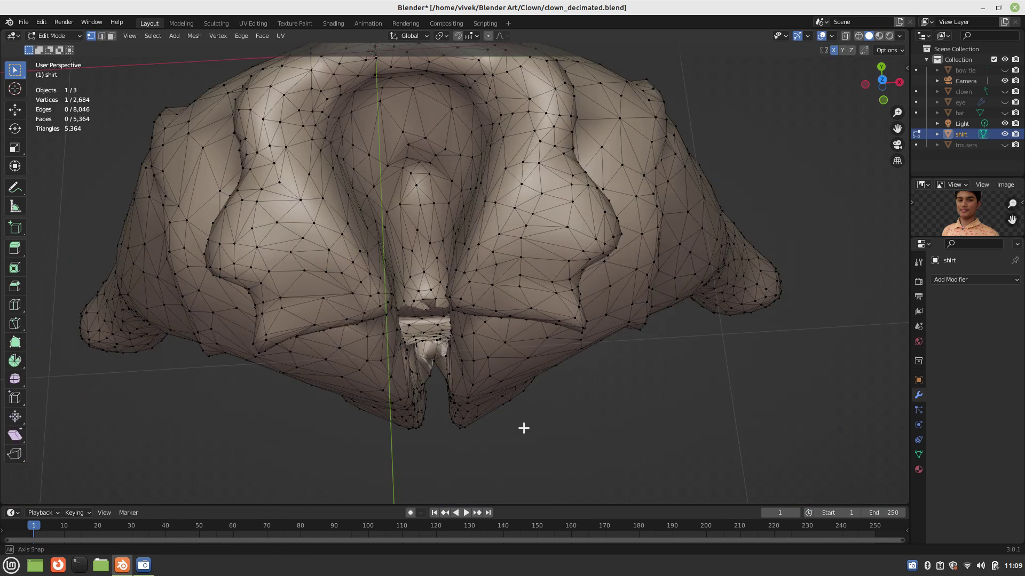
scroll(469, 393, "up", 4)
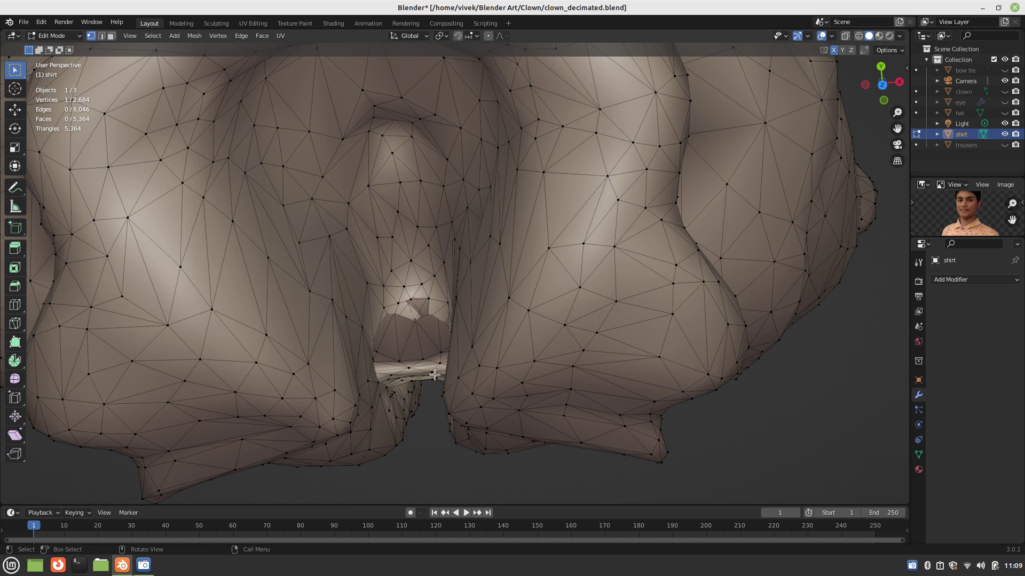
key("c")
left_click_drag(415, 347, 416, 352)
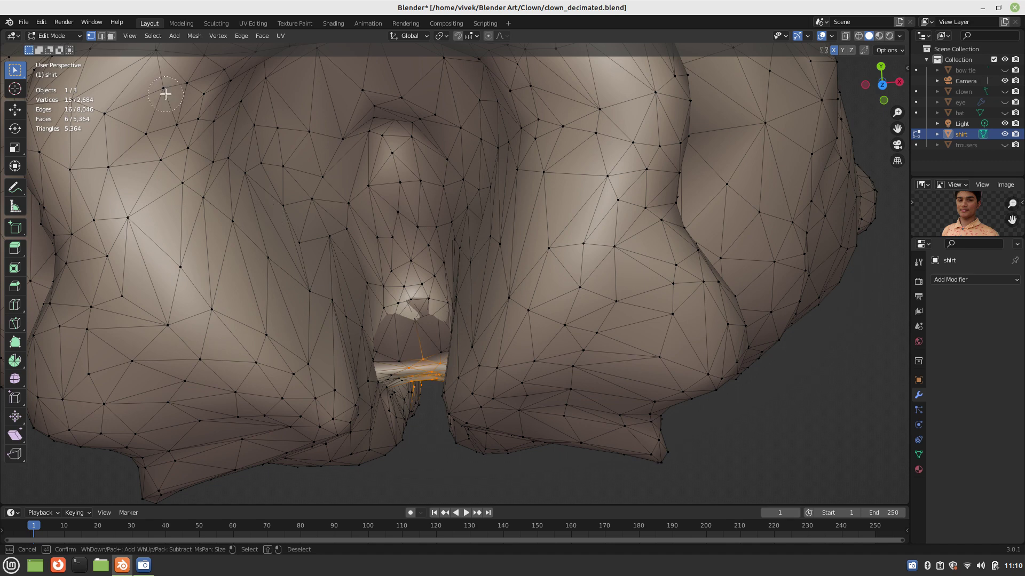
- Switch to Face select and circle-select the faces around the hole in the opening
key("Escape")
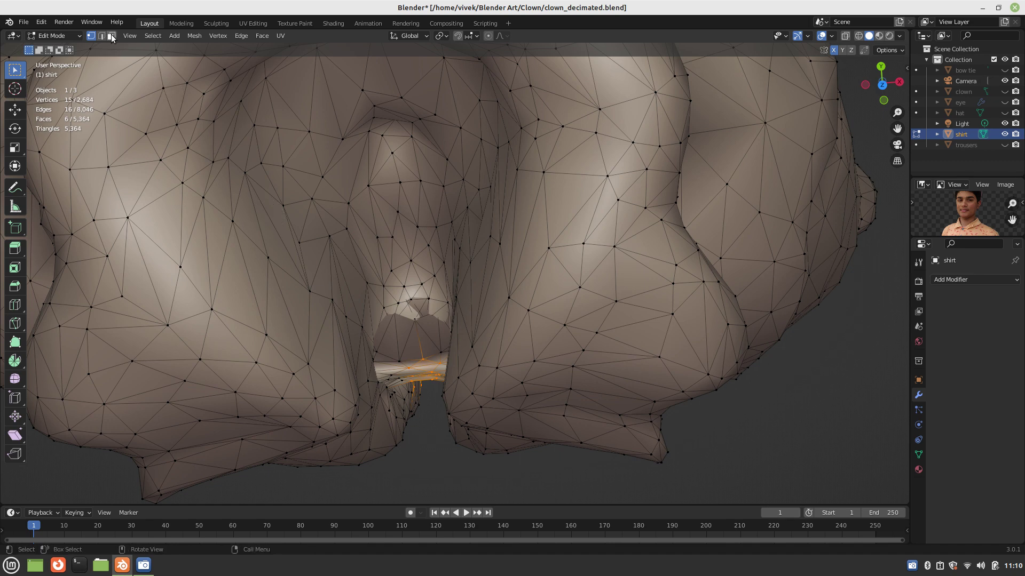
left_click(111, 35)
key("c")
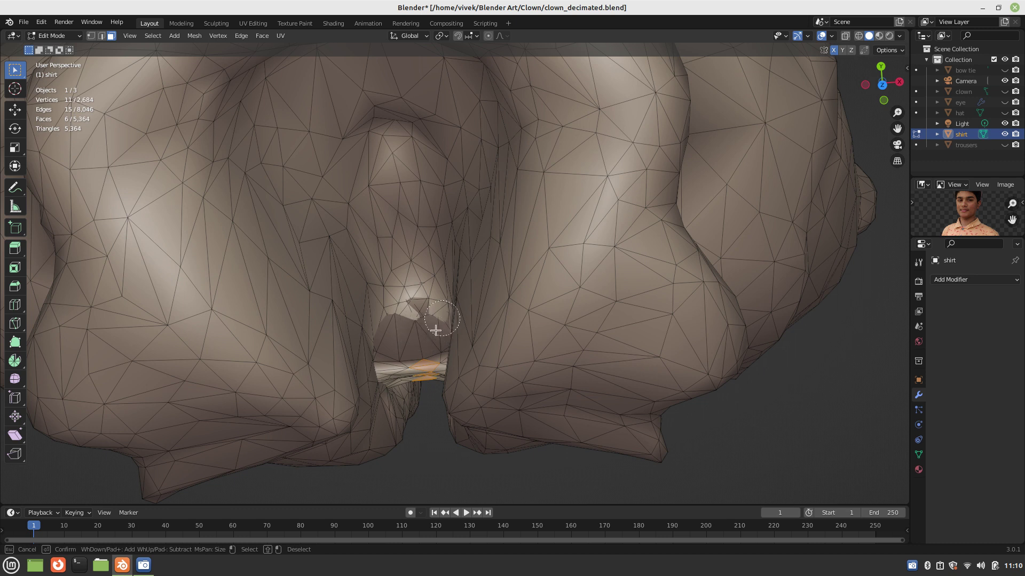
mouse_move(435, 331)
left_mouse_down()
mouse_move(428, 357)
mouse_move(406, 324)
left_mouse_up()
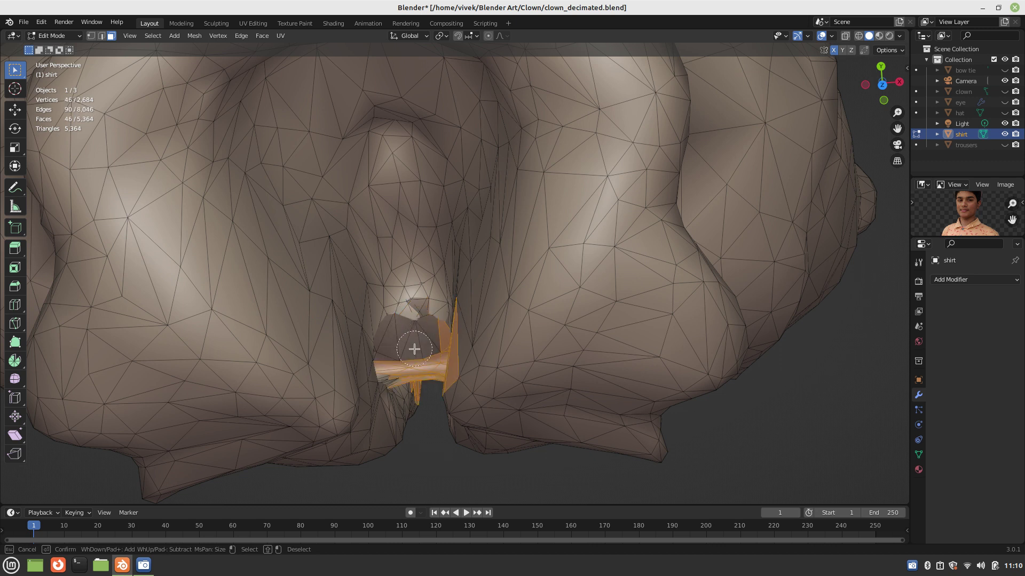
left_click_drag(422, 362, 419, 381)
key("Escape")
- Drop two stray faces near the top from the selection and delete the rest
mouse_move(443, 430)
middle_mouse_down()
mouse_move(400, 322)
mouse_move(446, 132)
middle_mouse_up()
left_click(462, 91, "shift")
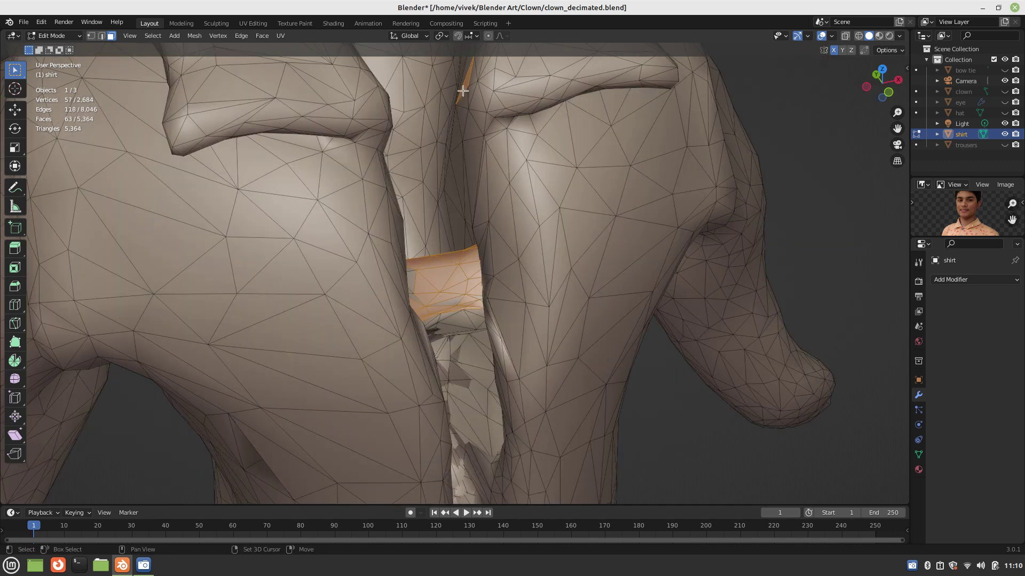
left_click(462, 91, "shift")
middle_click_drag(474, 328, 454, 311)
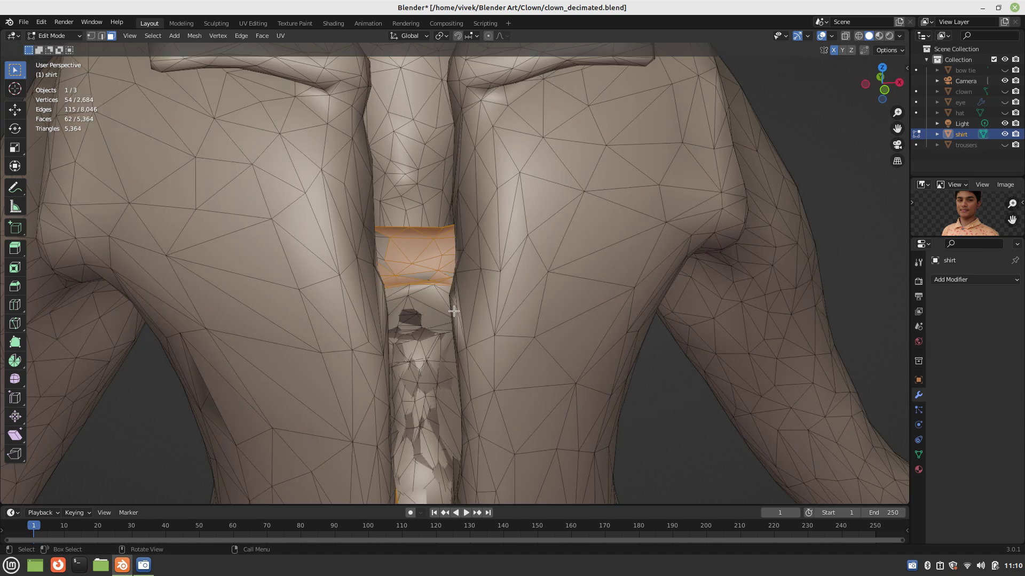
key("x")
left_click(447, 314)
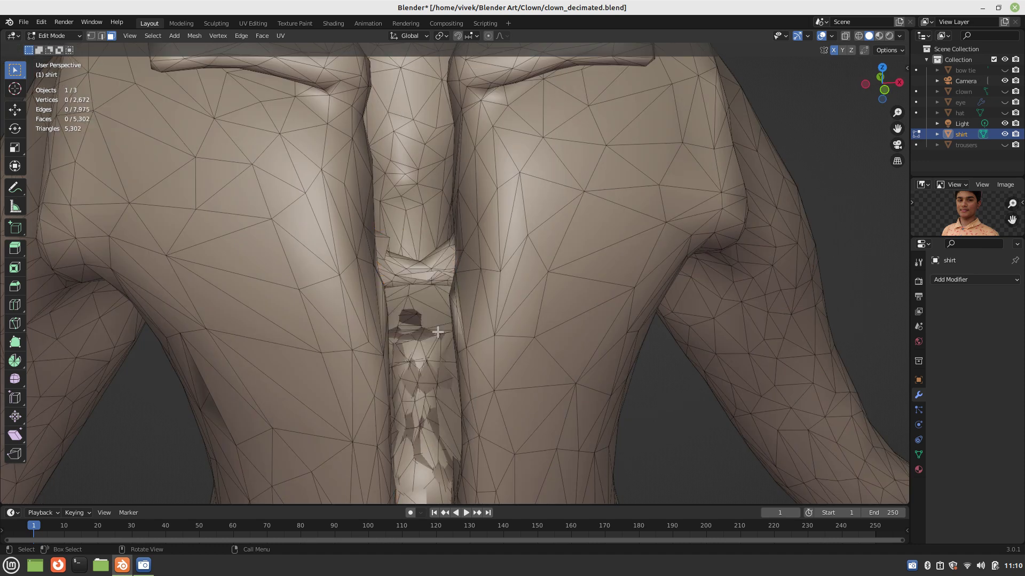
- Box-select the ragged strip of faces running down the shirt's opening
mouse_move(438, 332)
middle_mouse_down()
mouse_move(427, 371)
mouse_move(431, 428)
mouse_move(418, 355)
mouse_move(388, 304)
middle_mouse_up()
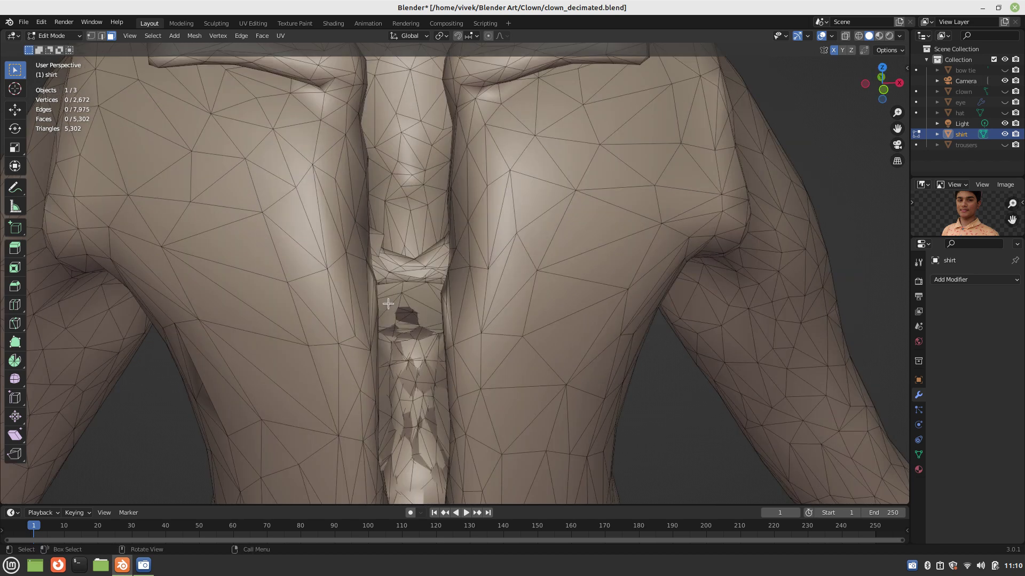
key("b")
left_click_drag(400, 297, 435, 460)
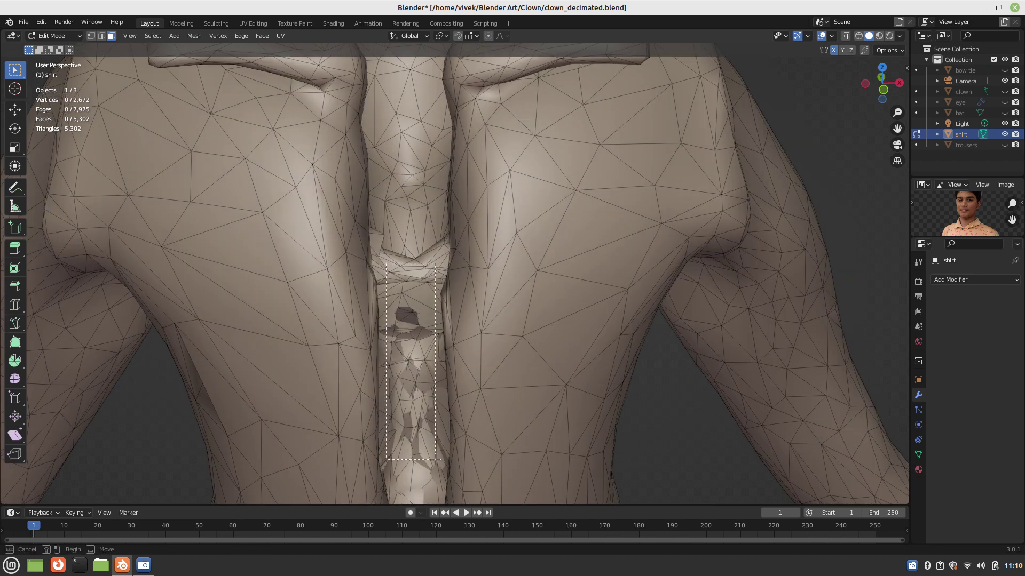
mouse_move(435, 459)
middle_mouse_down()
mouse_move(454, 430)
mouse_move(421, 301)
mouse_move(451, 280)
mouse_move(397, 268)
mouse_move(391, 309)
mouse_move(404, 244)
mouse_move(394, 244)
middle_mouse_up()
- Delete the ragged strip, then box-select and delete the loose faces left in the opening
key("x")
key("f")
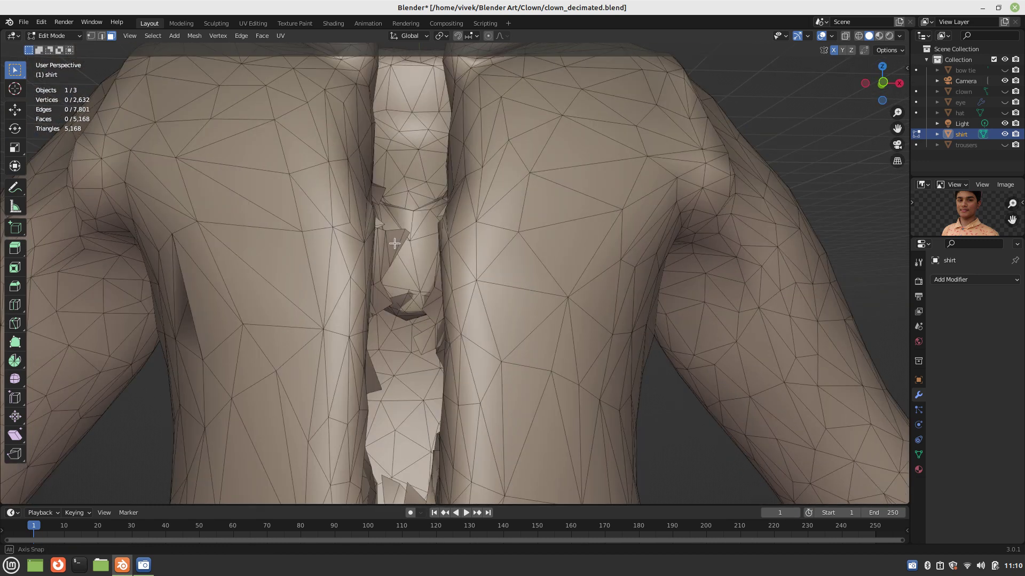
left_click_drag(384, 218, 429, 303)
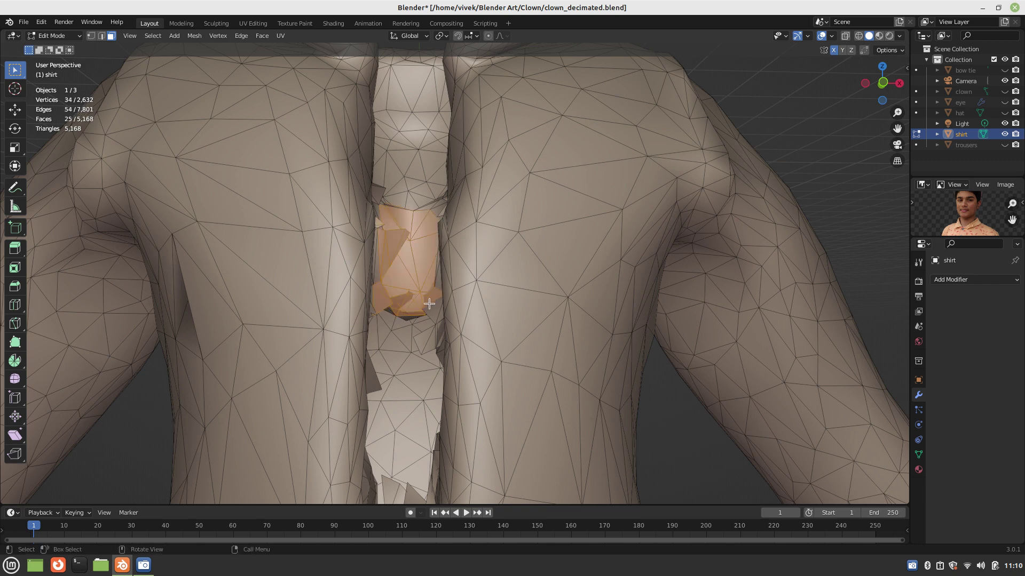
key("x")
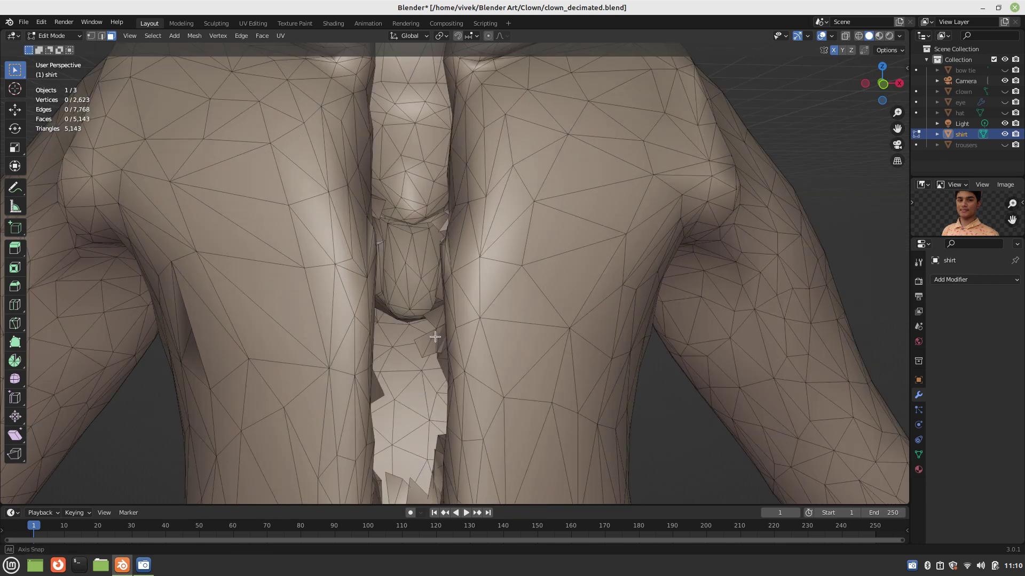
mouse_move(435, 337)
middle_mouse_down()
mouse_move(451, 429)
mouse_move(418, 391)
mouse_move(438, 436)
mouse_move(400, 323)
mouse_move(438, 198)
mouse_move(448, 200)
middle_mouse_up()
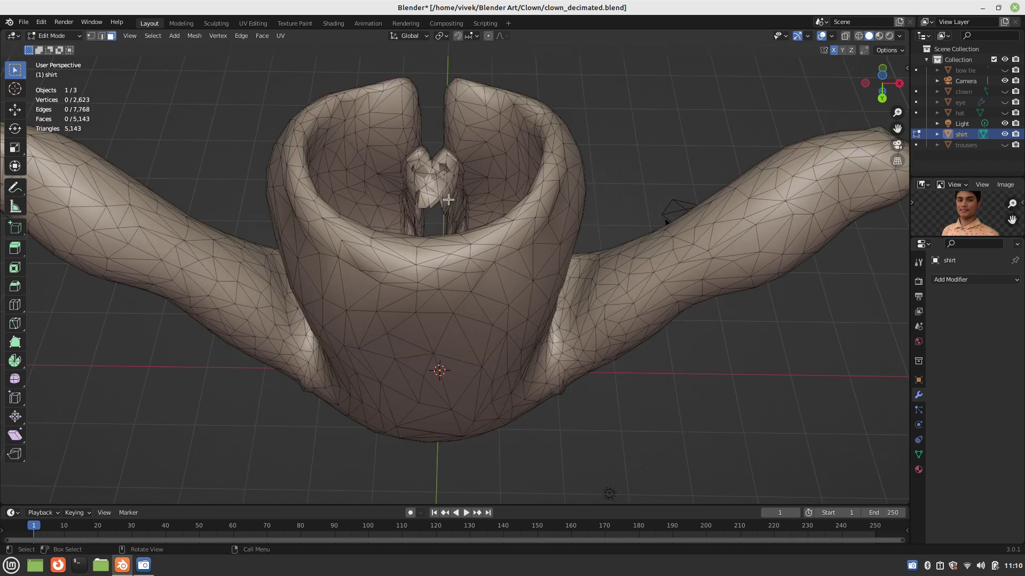
- Circle-select and delete the crumpled faces inside the shirt's collar
scroll(411, 147, "up", 3)
key("c")
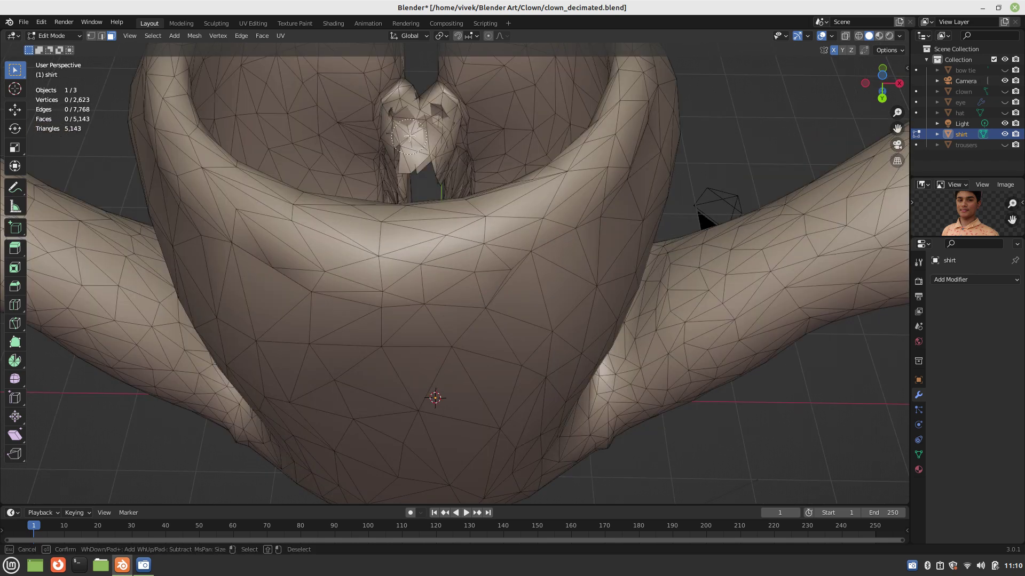
left_click_drag(410, 137, 408, 112)
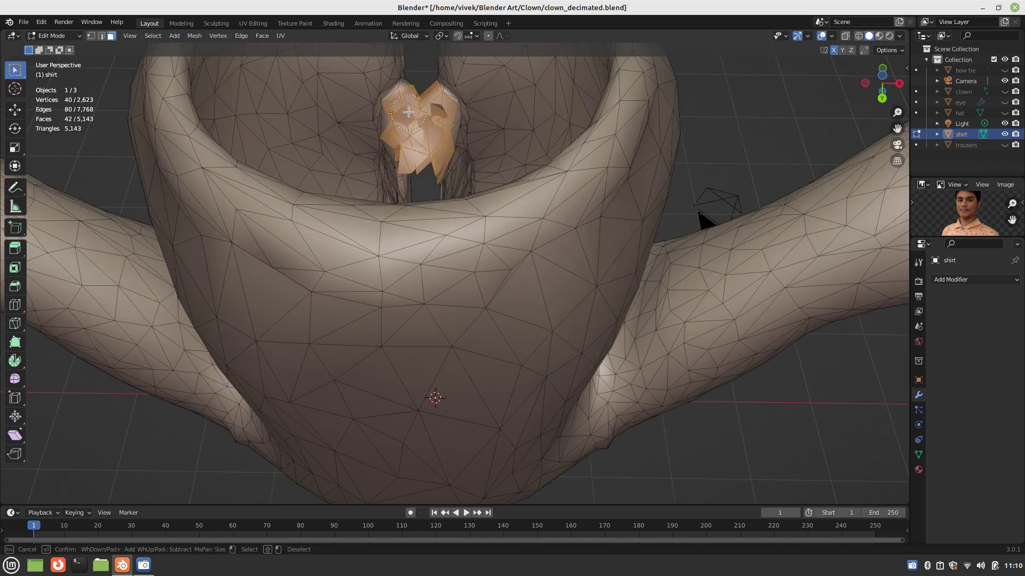
key("Escape")
key("x")
left_click(408, 112)
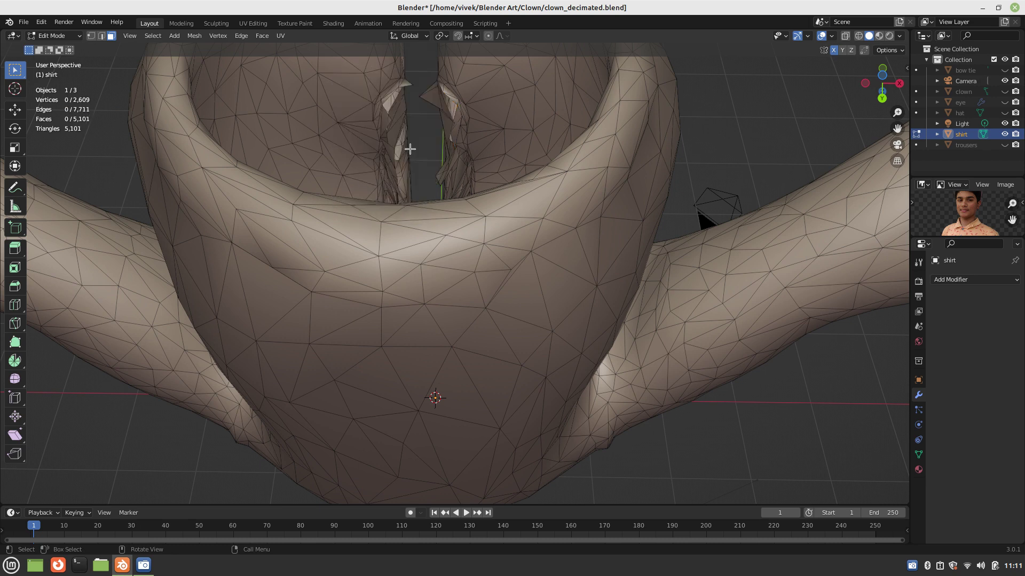
- Delete two stray faces in the front gap
mouse_move(410, 149)
middle_mouse_down()
mouse_move(474, 334)
mouse_move(473, 304)
mouse_move(459, 333)
middle_mouse_up()
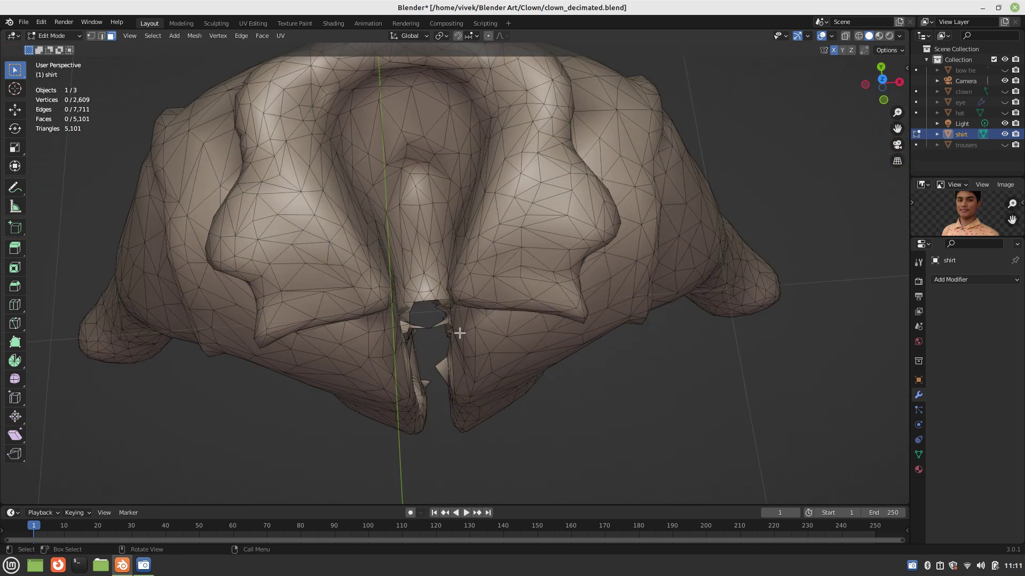
scroll(460, 333, "up", 3)
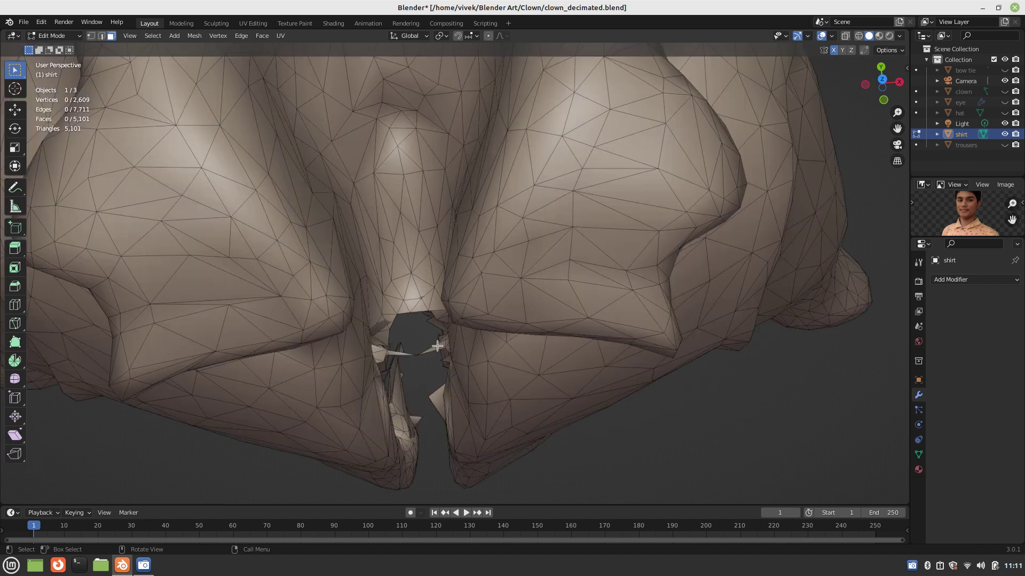
left_click(437, 346, "shift")
left_click(400, 354, "shift")
key("x")
left_click(408, 384)
- Return to Object Mode and save the file
scroll(402, 355, "down", 3)
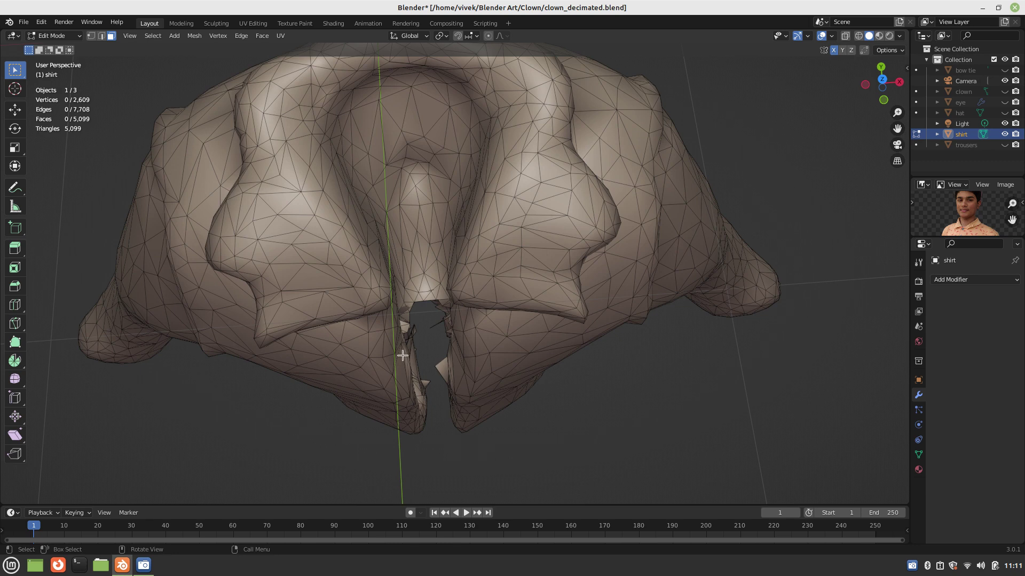
mouse_move(402, 355)
middle_mouse_down()
mouse_move(386, 355)
mouse_move(415, 374)
mouse_move(385, 324)
mouse_move(333, 290)
middle_mouse_up()
scroll(384, 325, "down", 4)
key("Tab")
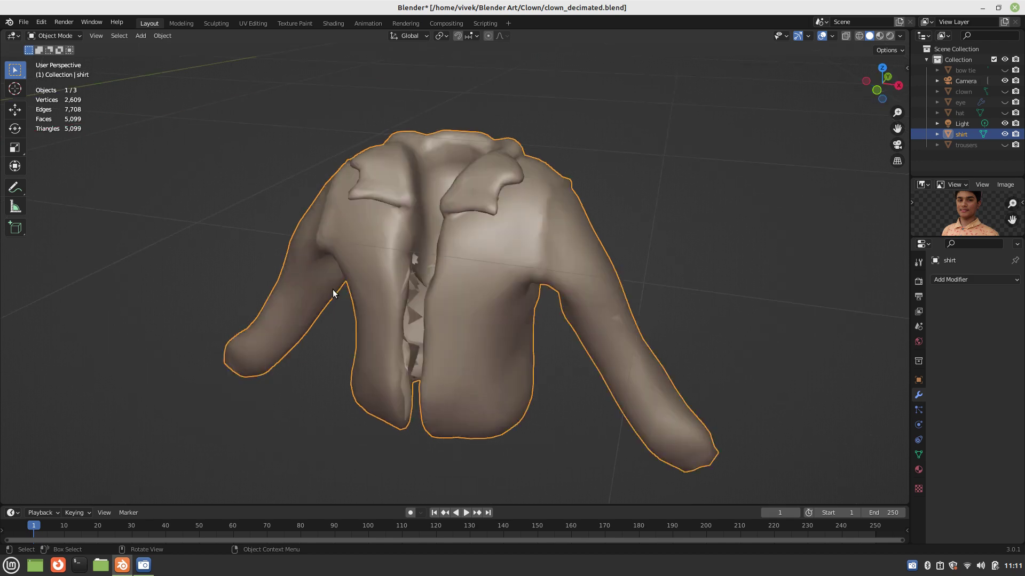
scroll(365, 322, "up", 2)
key("ctrl+s")
- Back in Edit Mode, delete a stray face in the opening
key("Tab")
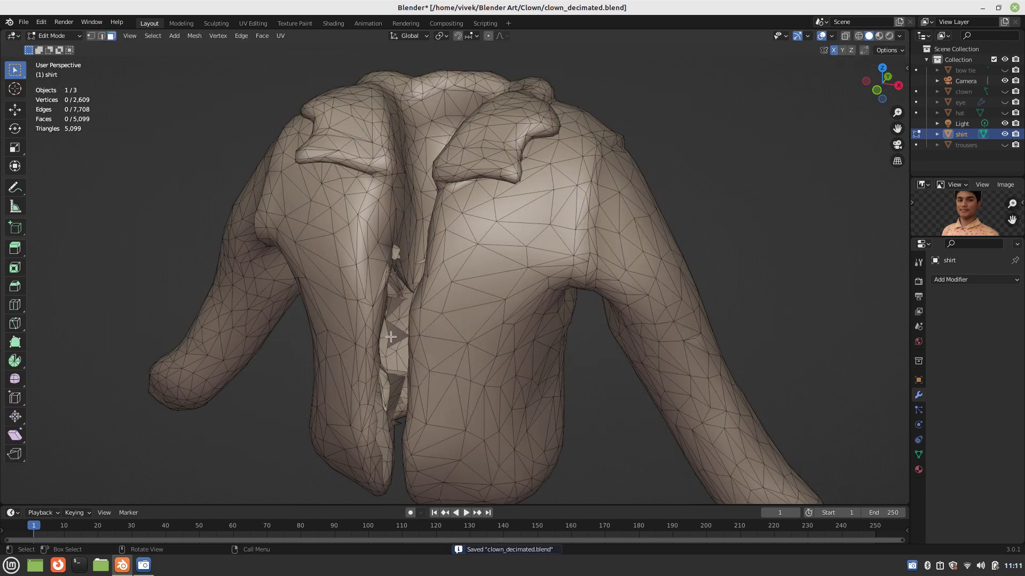
left_click(391, 337)
key("2")
left_click(397, 337)
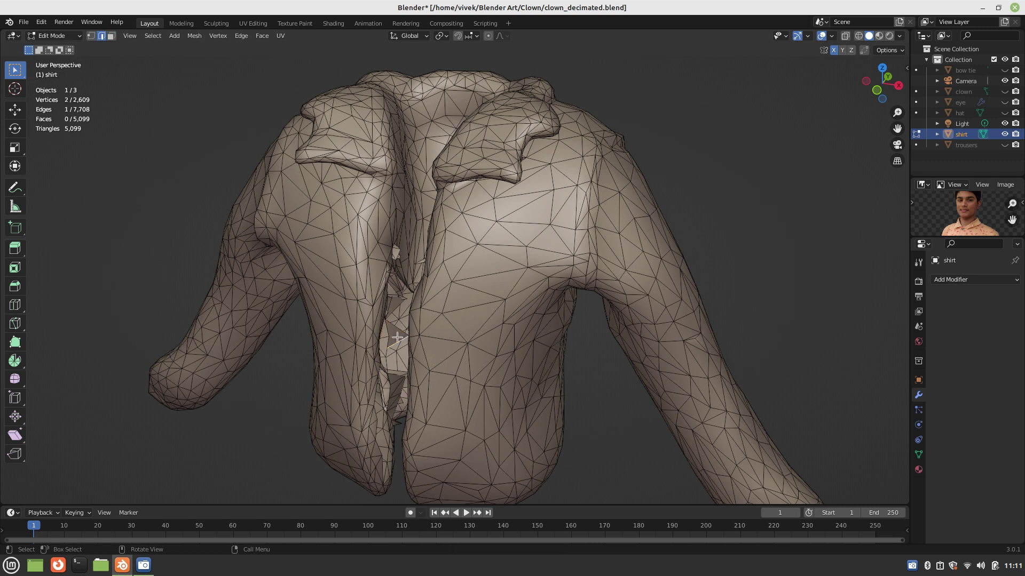
left_click(111, 36)
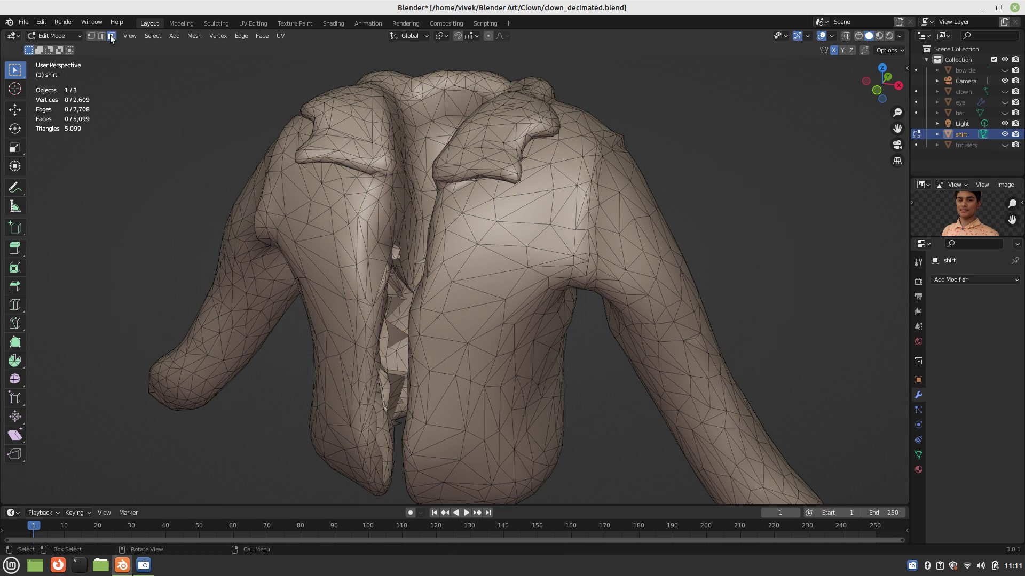
left_click(389, 335)
key("x")
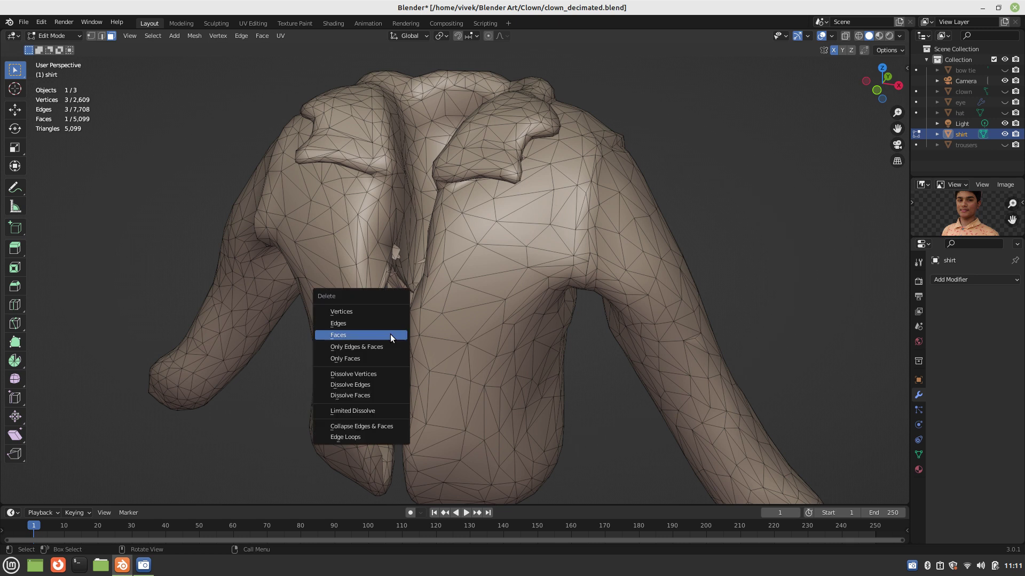
left_click(390, 334)
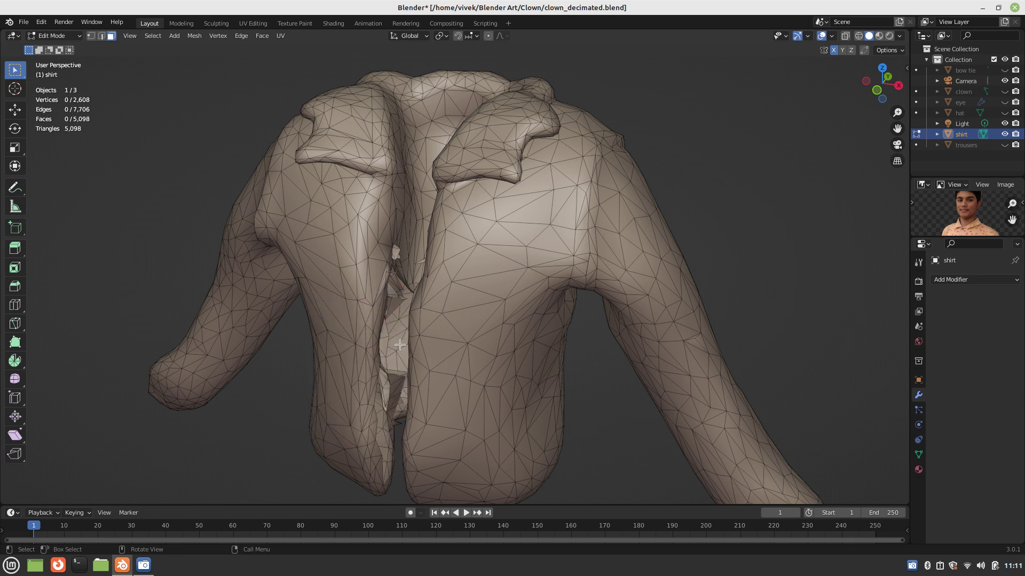
- Delete another stray face, then three faces low in the opening
left_click(393, 306)
key("x")
left_click(393, 307)
left_click(398, 390)
left_click(392, 398, "shift")
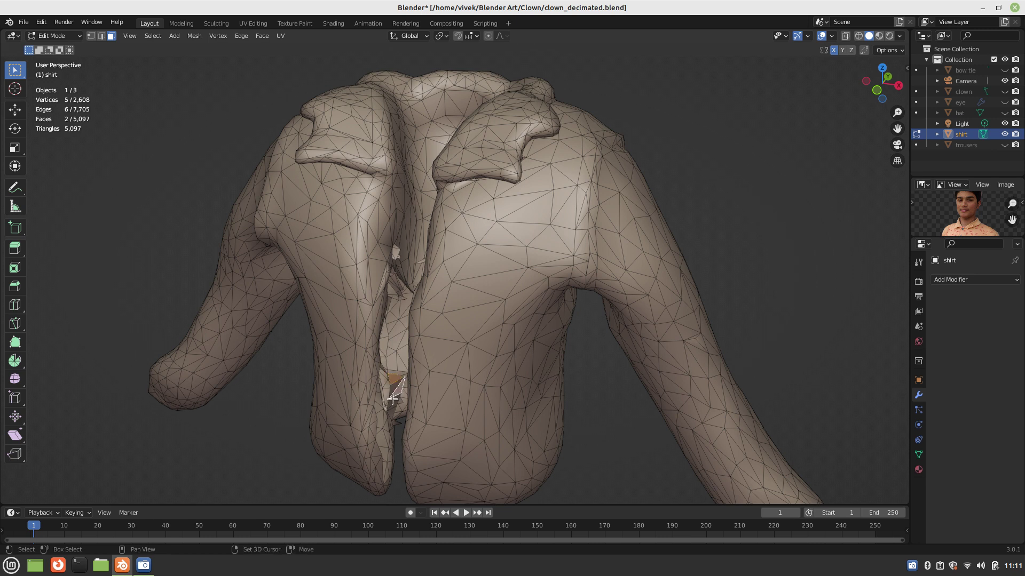
left_click(392, 389, "shift")
key("ctrl+z")
left_click(393, 388, "shift")
key("x")
left_click(397, 401)
- Select and delete four stray faces in the shirt's centre gap
middle_click_drag(397, 400, 422, 400)
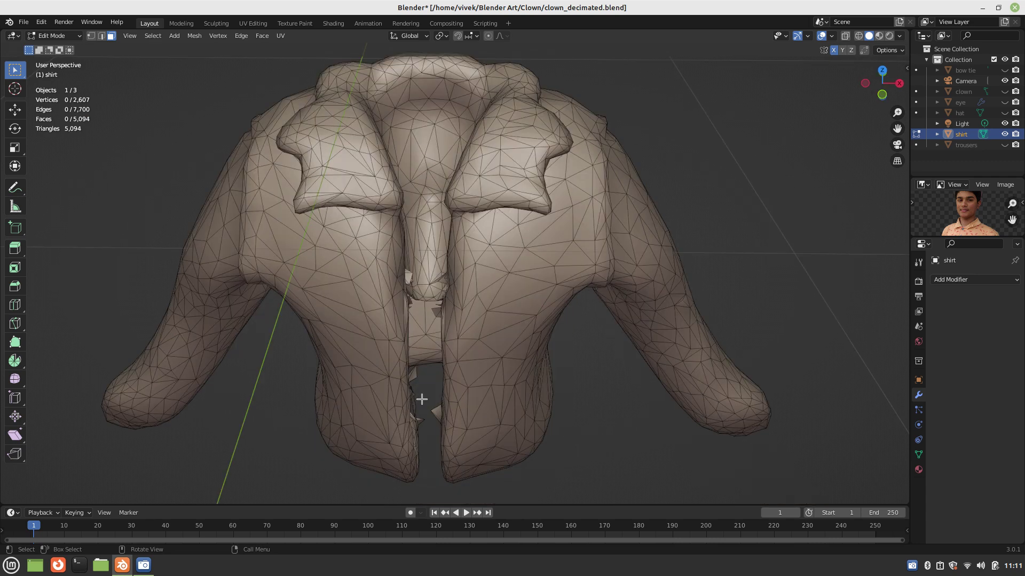
scroll(429, 289, "up", 4)
left_click(418, 285, "shift")
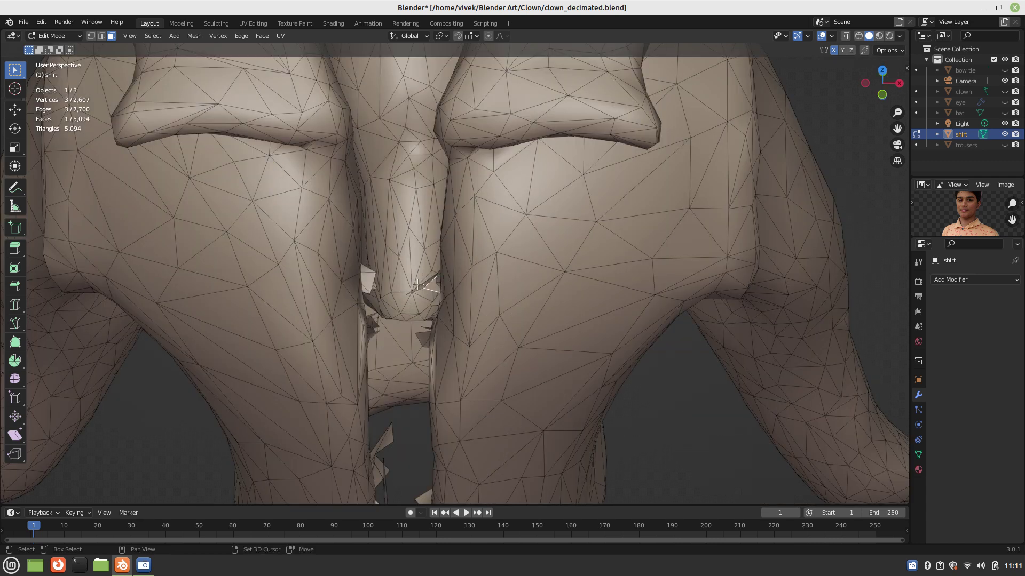
left_click(420, 289, "shift")
left_click(370, 283, "shift")
left_click(363, 270, "shift")
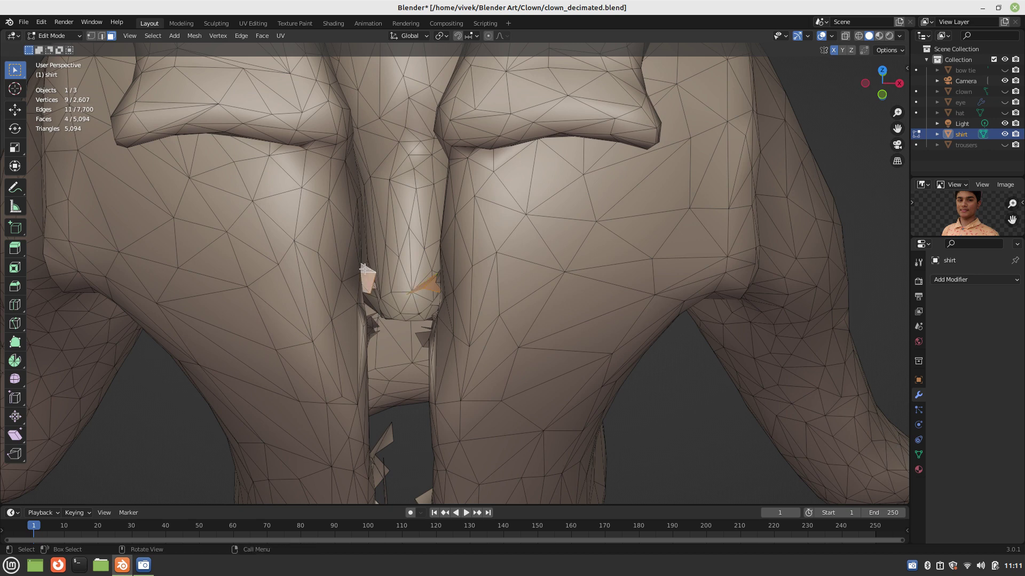
key("x")
left_click(364, 269)
- Switch back to Object Mode and save clown_decimated.blend
key("Tab")
scroll(396, 303, "down", 6)
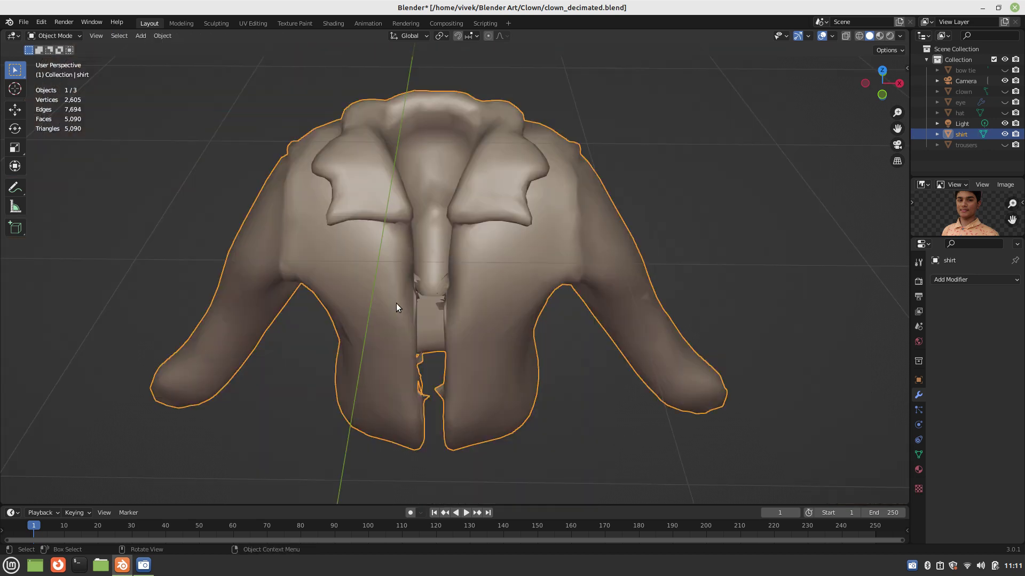
key("ctrl+s")
- Hide the shirt, unhide the trousers in the Outliner, and select the trousers for editing
mouse_move(410, 316)
middle_mouse_down()
mouse_move(404, 275)
mouse_move(844, 304)
middle_mouse_up()
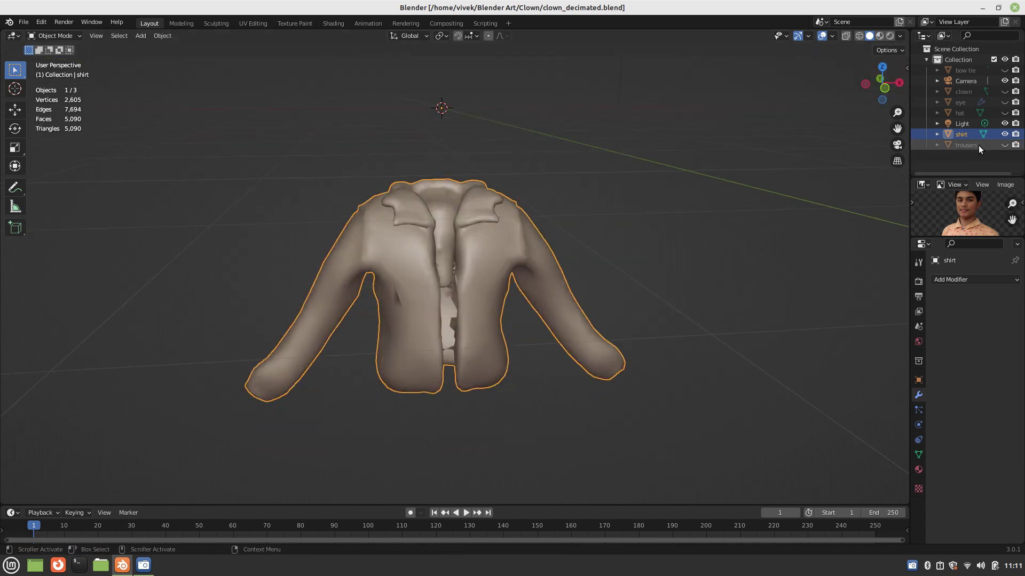
left_click(1003, 134)
left_click(1004, 144)
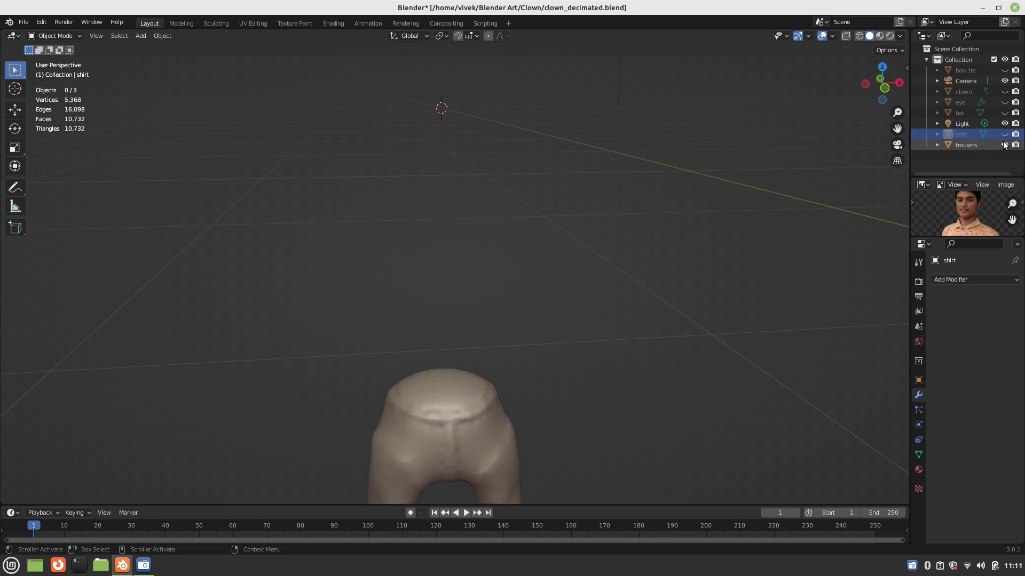
scroll(498, 351, "down", 2)
mouse_move(499, 351)
middle_mouse_down()
mouse_move(457, 367)
mouse_move(454, 380)
mouse_move(433, 249)
mouse_move(444, 375)
mouse_move(433, 324)
mouse_move(450, 336)
middle_mouse_up()
left_click(457, 367)
key("Tab")
key("Tab")
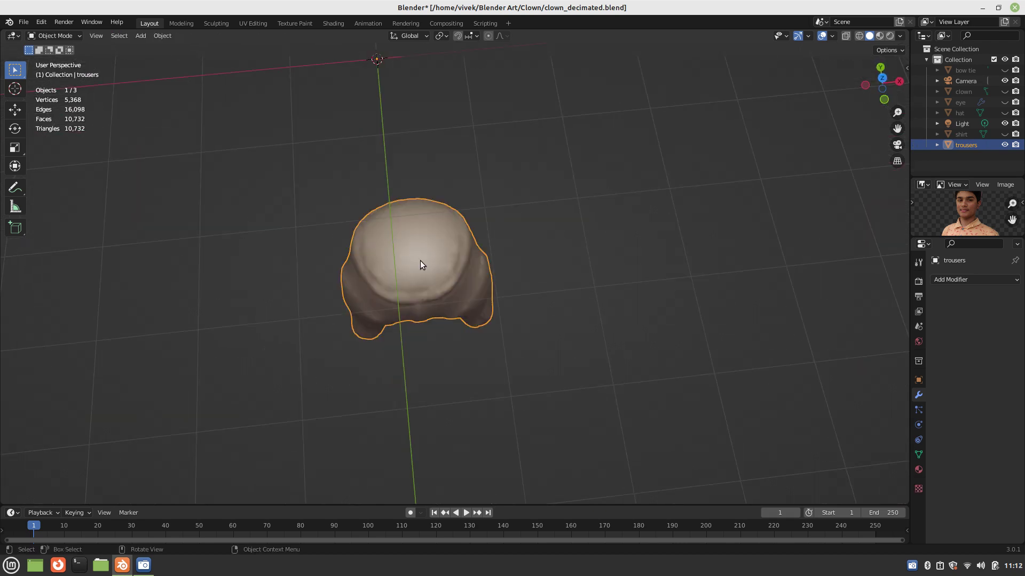
- Put the trousers in Sculpt Mode with Dyntopo on and press a first dent into the waist
left_click(55, 36)
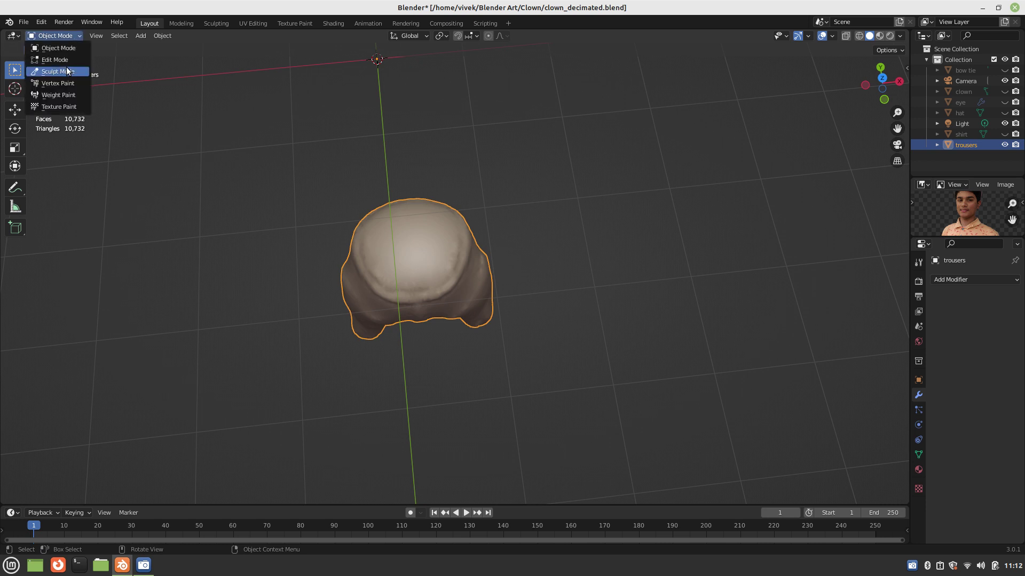
left_click(57, 71)
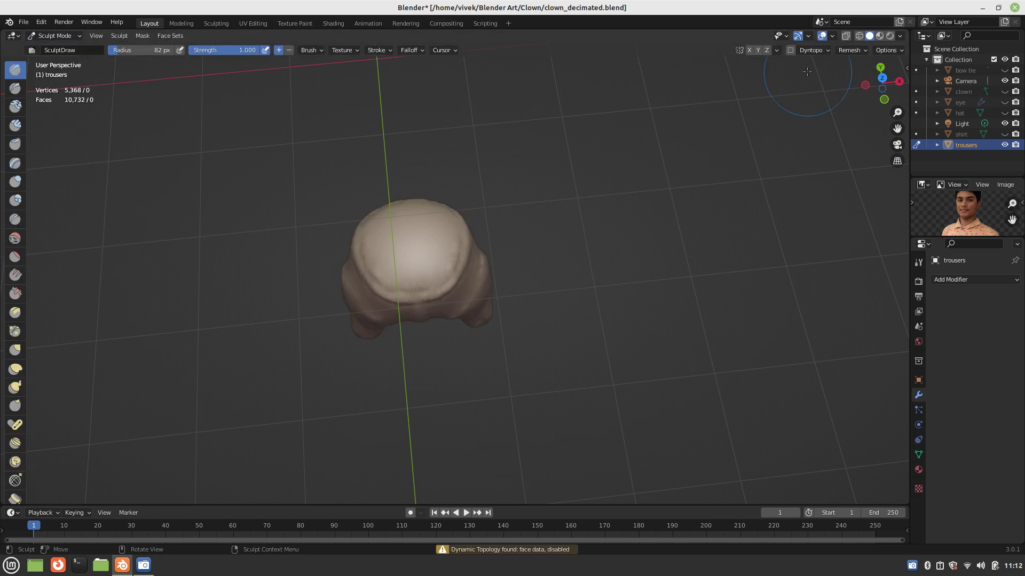
left_click(791, 50)
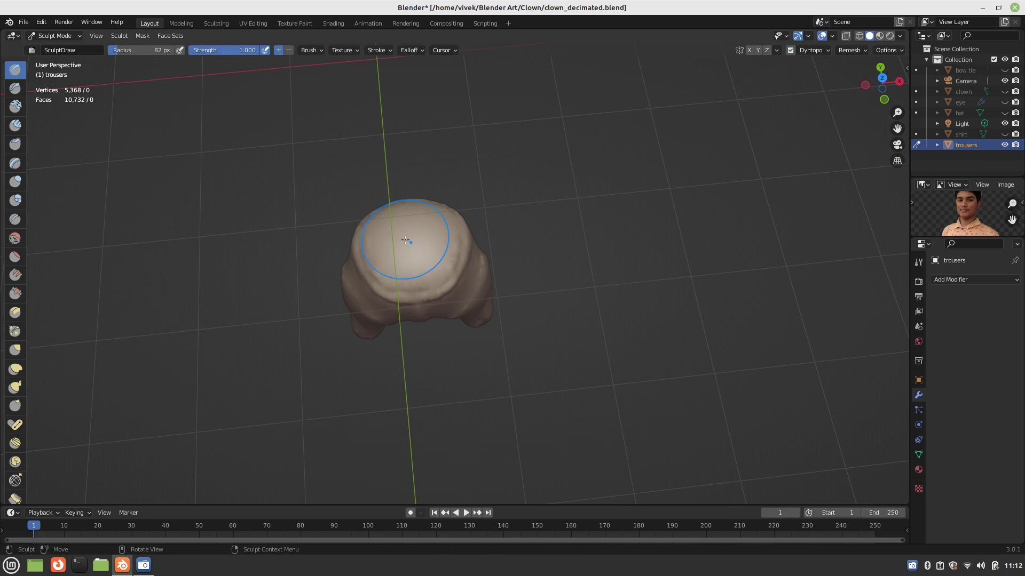
middle_click_drag(405, 241, 406, 241)
mouse_move(406, 241)
left_mouse_down("ctrl")
mouse_move(408, 210)
mouse_move(379, 204)
mouse_move(384, 217)
mouse_move(386, 181)
mouse_move(360, 234)
mouse_move(409, 228)
mouse_move(412, 188)
mouse_move(432, 171)
left_mouse_up("ctrl")
scroll(407, 227, "up", 2)
- Sculpt away the bump inside the waist opening and save the file
middle_click_drag(465, 281, 440, 233)
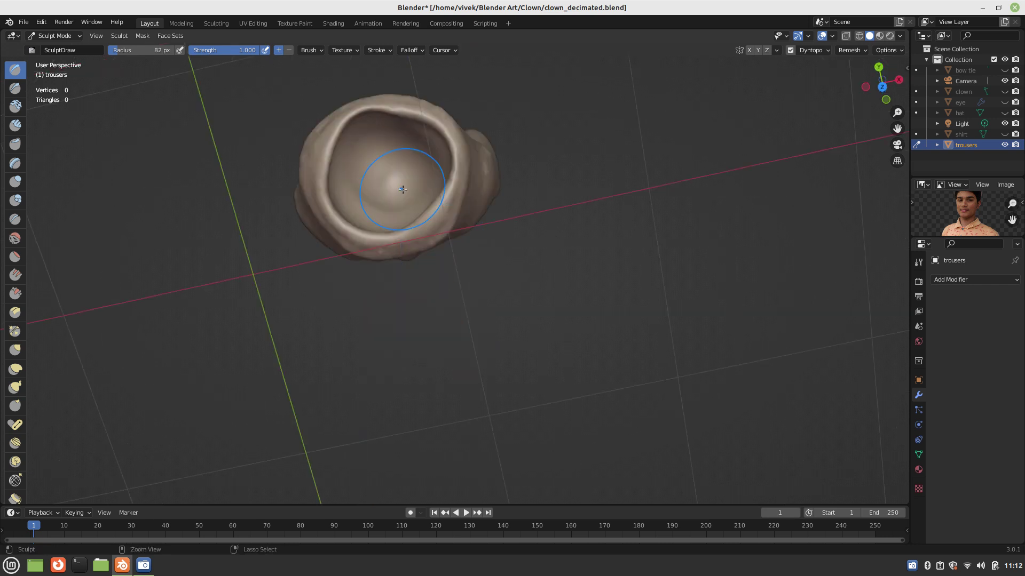
mouse_move(402, 190)
left_mouse_down("ctrl")
mouse_move(375, 164)
mouse_move(421, 184)
mouse_move(406, 134)
left_mouse_up("ctrl")
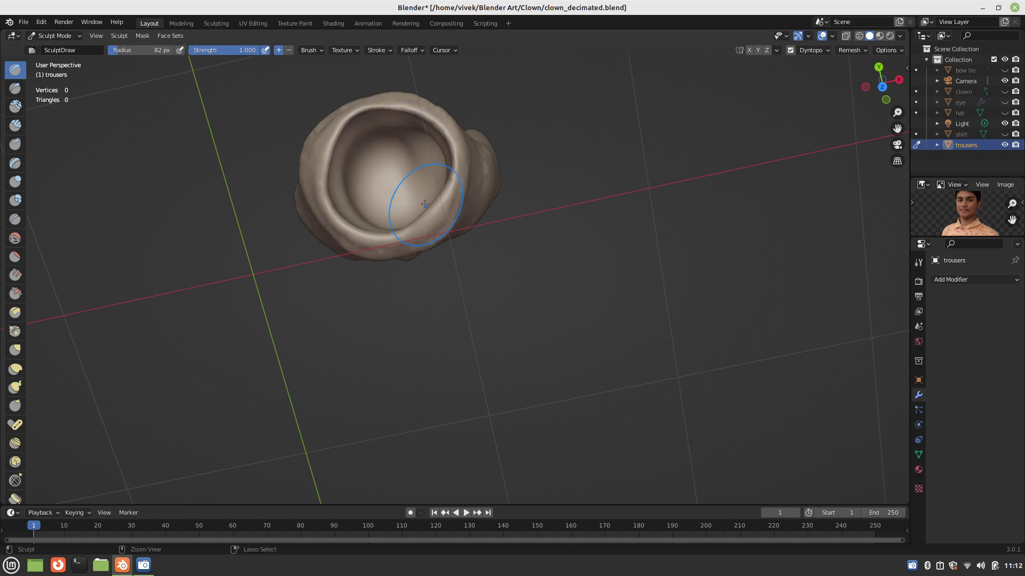
mouse_move(371, 173)
left_mouse_down()
mouse_move(353, 163)
mouse_move(399, 149)
mouse_move(350, 195)
left_mouse_up()
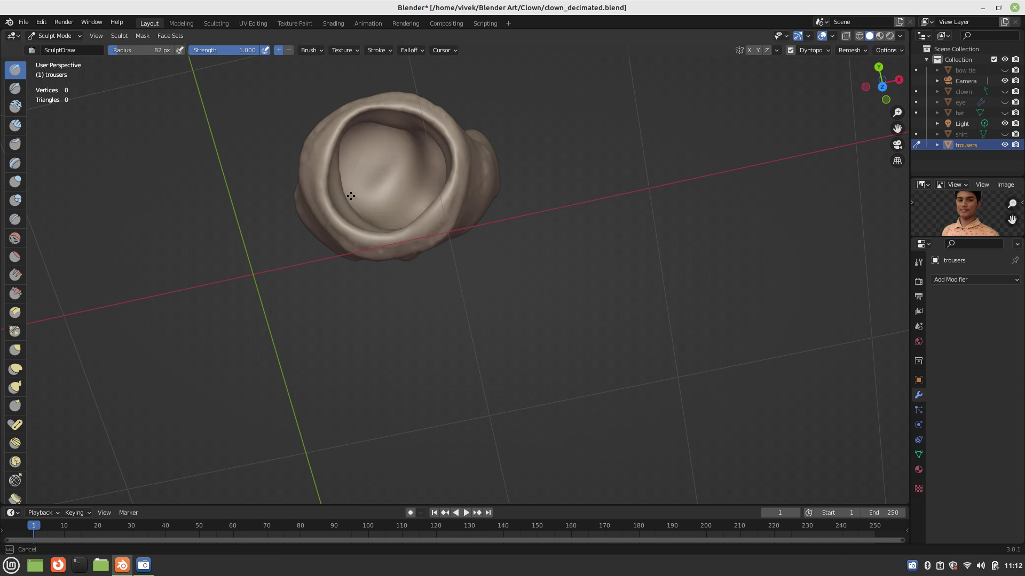
mouse_move(350, 196)
middle_mouse_down()
mouse_move(412, 218)
mouse_move(425, 292)
mouse_move(370, 257)
middle_mouse_up()
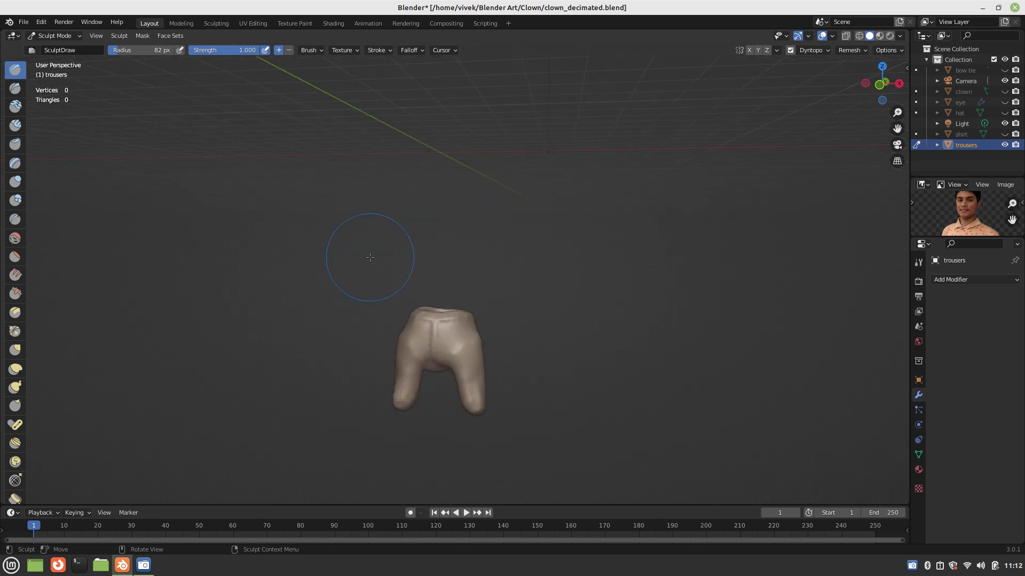
key("ctrl+s")
middle_click_drag(422, 315, 497, 283)
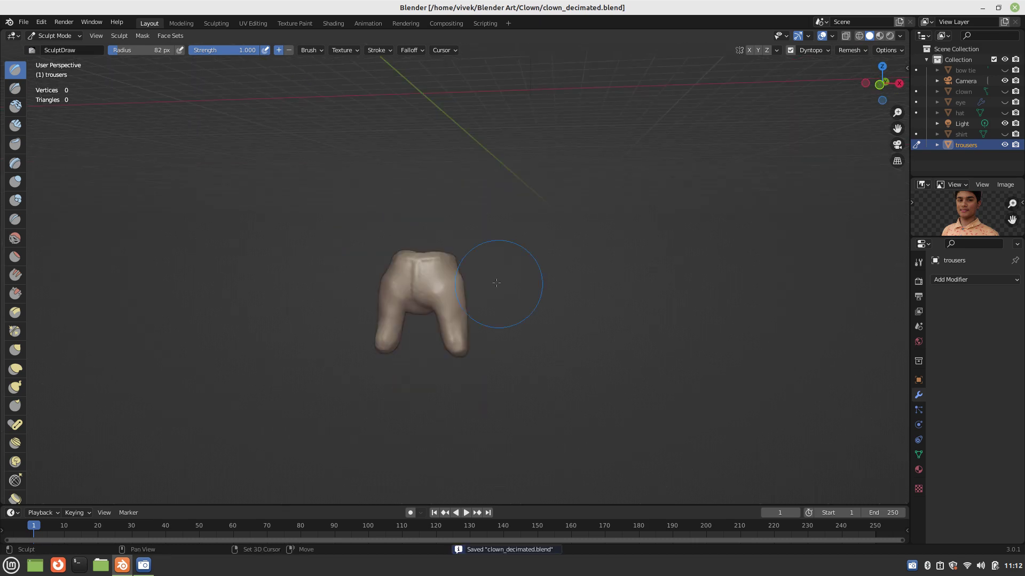
scroll(496, 283, "up", 3)
key("Tab")
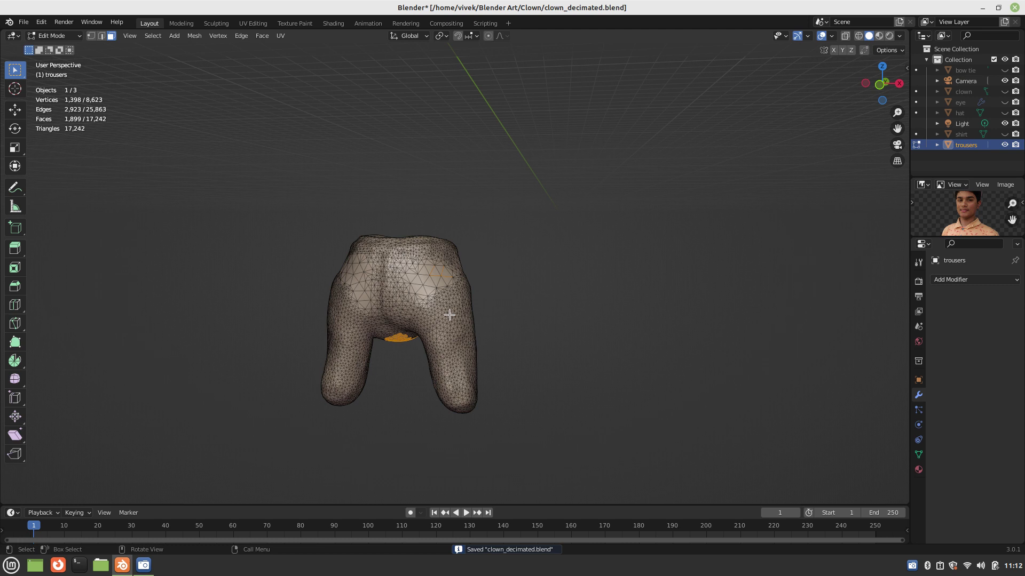
- In Object Mode, apply a Decimate modifier at ratio 0.1 to the trousers and save
key("Tab")
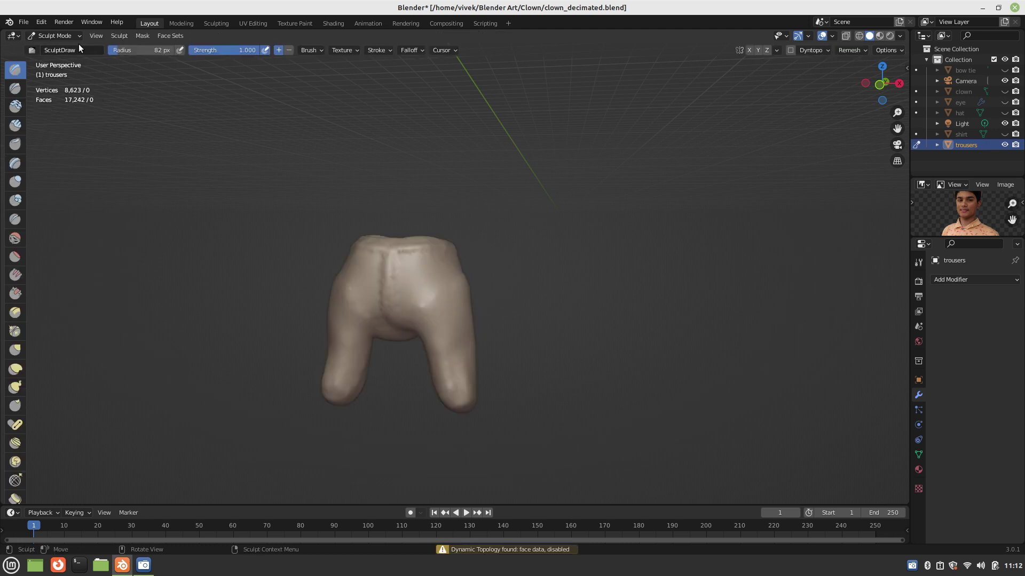
left_click(76, 37)
left_click(73, 48)
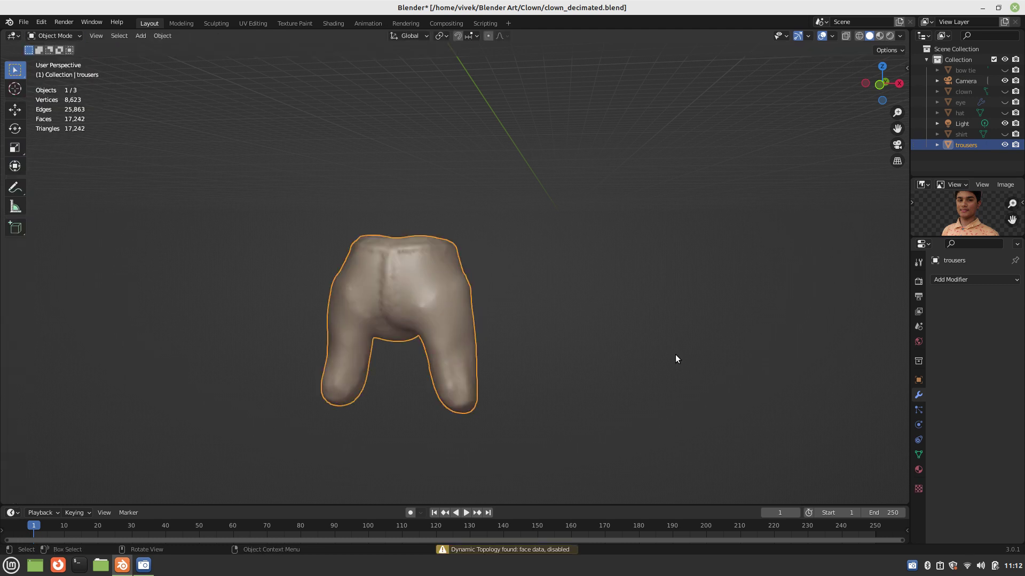
left_click(943, 283)
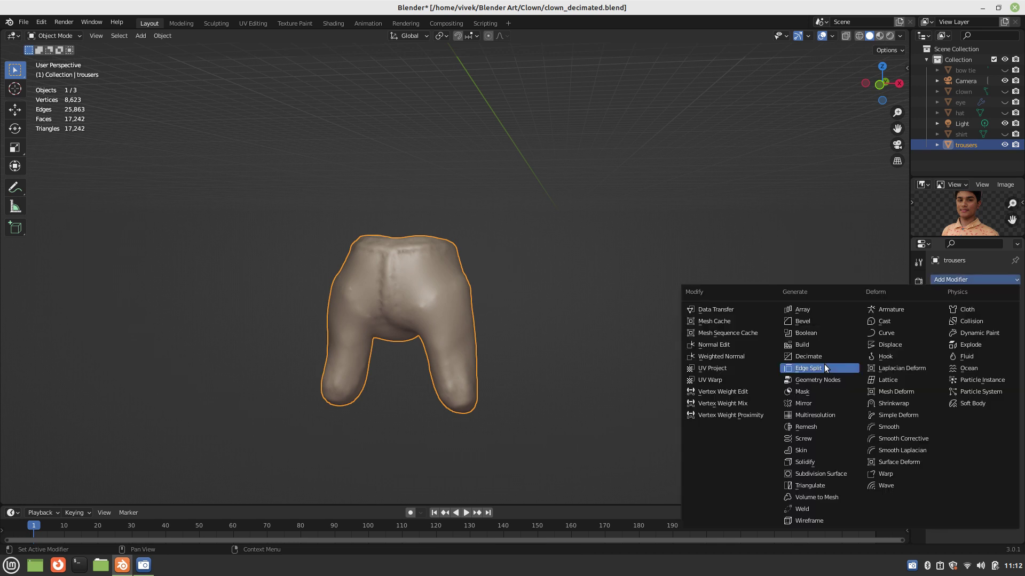
left_click(811, 356)
double_click(974, 326)
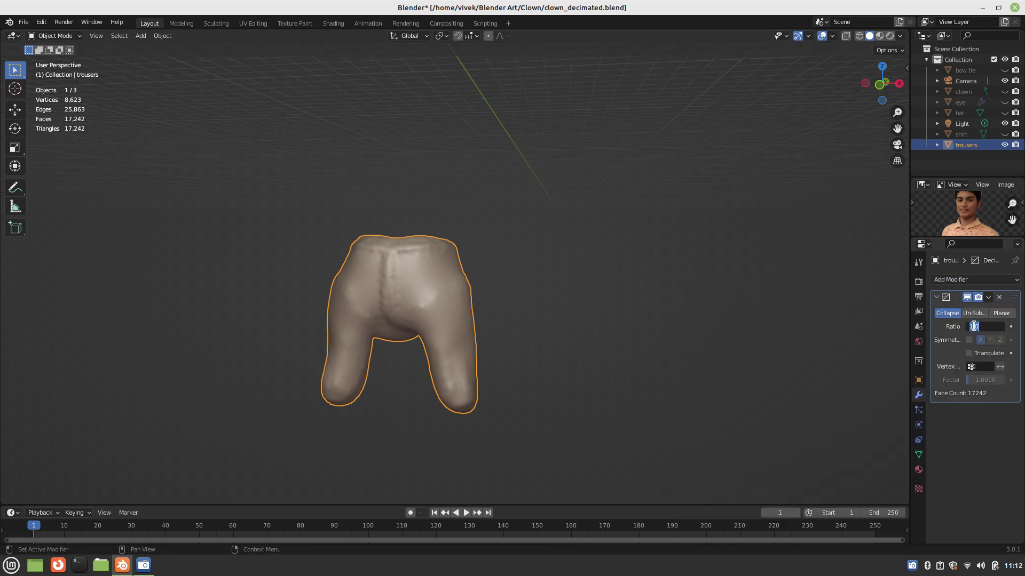
type("0.1")
key("Return")
left_click(988, 298)
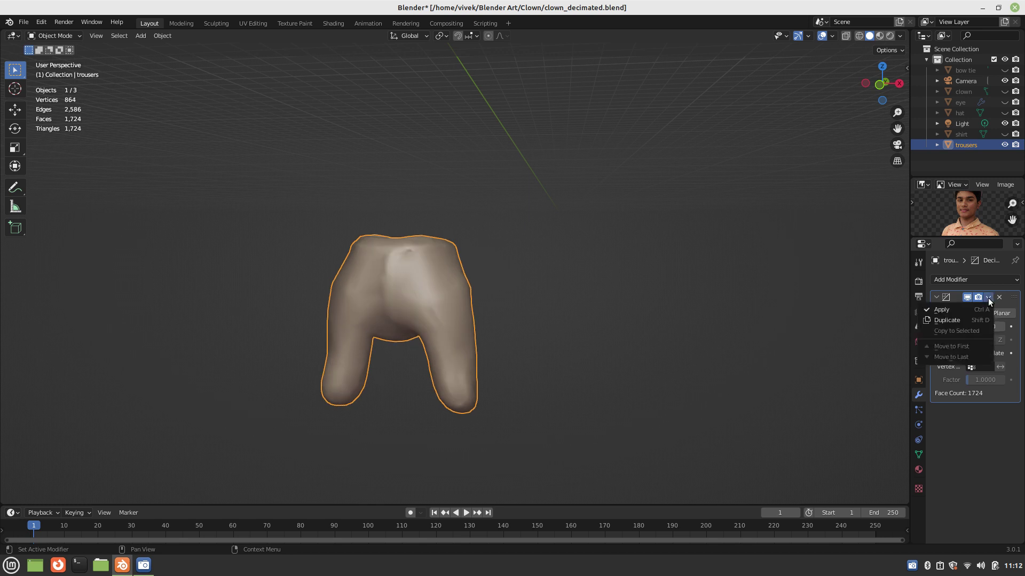
left_click(980, 309)
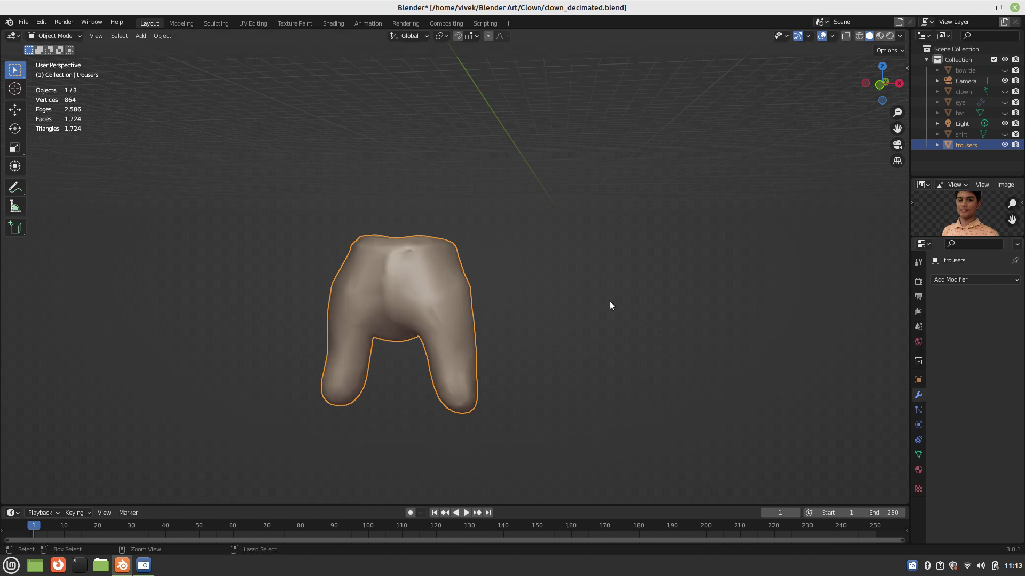
key("ctrl+s")
mouse_move(610, 301)
middle_mouse_down()
mouse_move(518, 351)
mouse_move(469, 281)
middle_mouse_up()
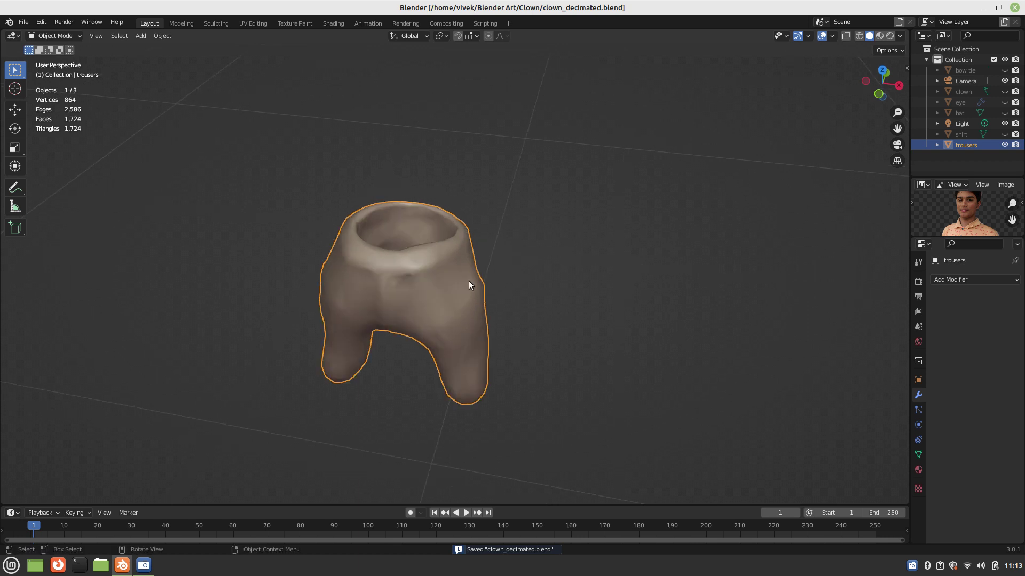
- Unhide the shirt, hat, eyes, clown body and bow tie in the Outliner
scroll(469, 285, "up", 2)
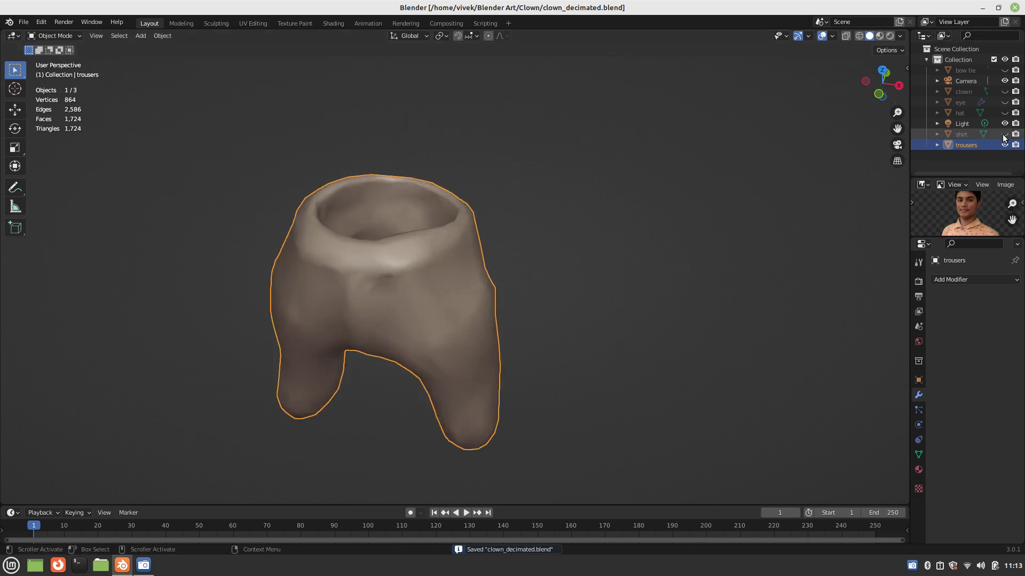
left_click(1004, 134)
left_click(1004, 113)
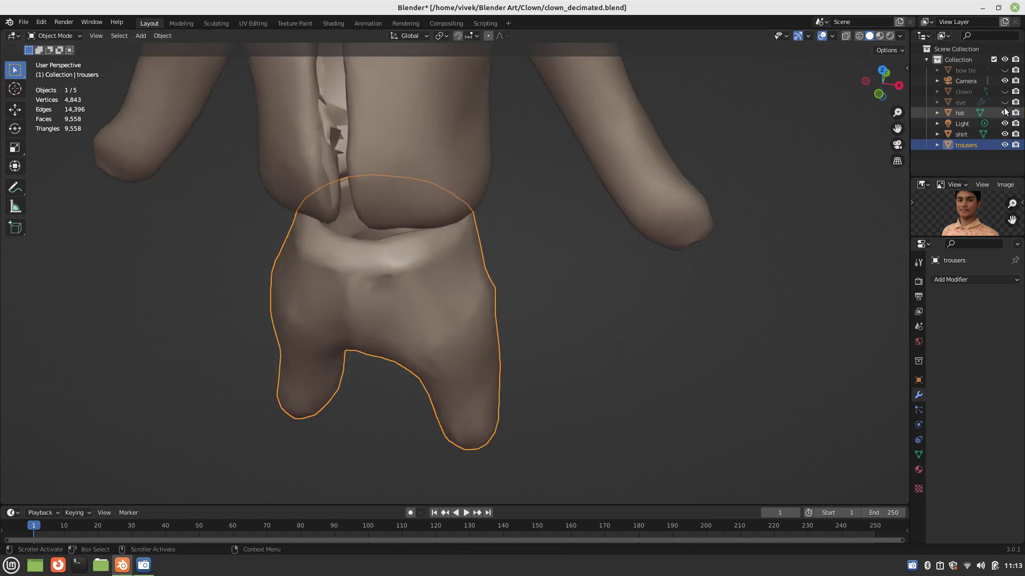
left_click(1004, 103)
left_click(1004, 91)
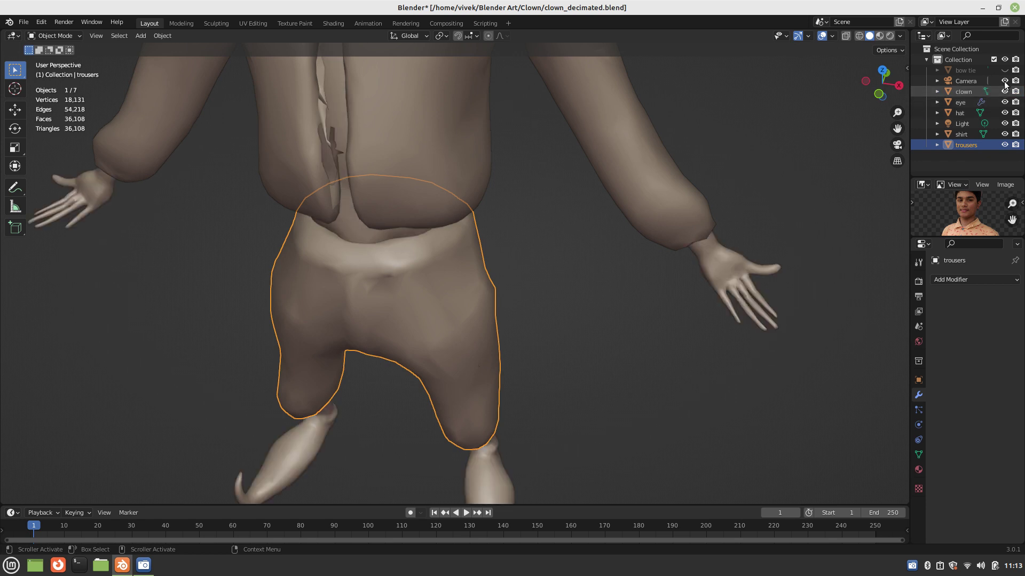
left_click(1005, 71)
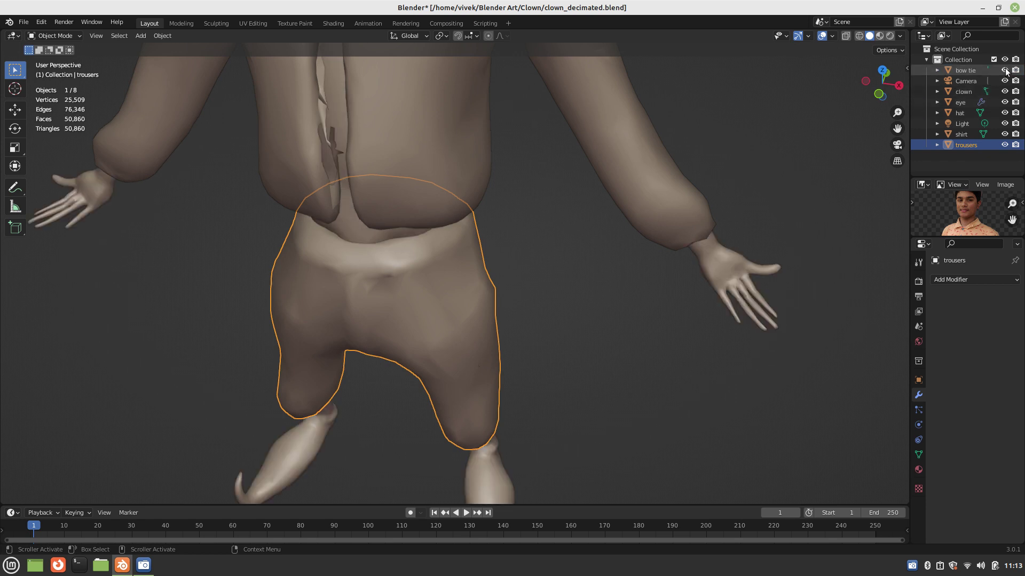
- Deselect the trousers, select the clown body, and save the file
scroll(534, 263, "down", 3)
mouse_move(534, 263)
middle_mouse_down()
mouse_move(553, 247)
mouse_move(629, 235)
mouse_move(508, 250)
mouse_move(586, 294)
mouse_move(527, 281)
mouse_move(543, 311)
middle_mouse_up()
left_click(629, 236)
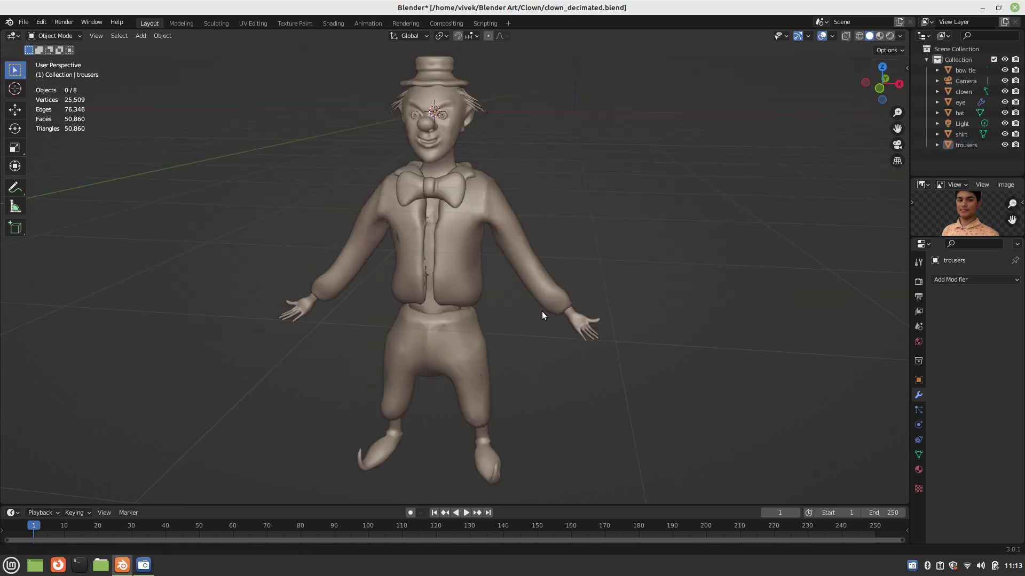
left_click(480, 457)
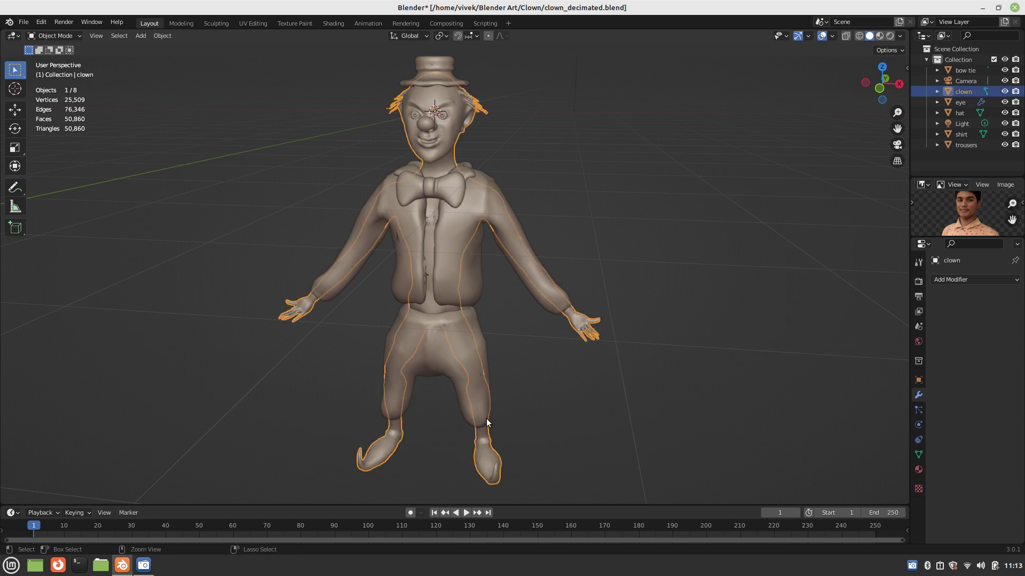
key("ctrl+s")
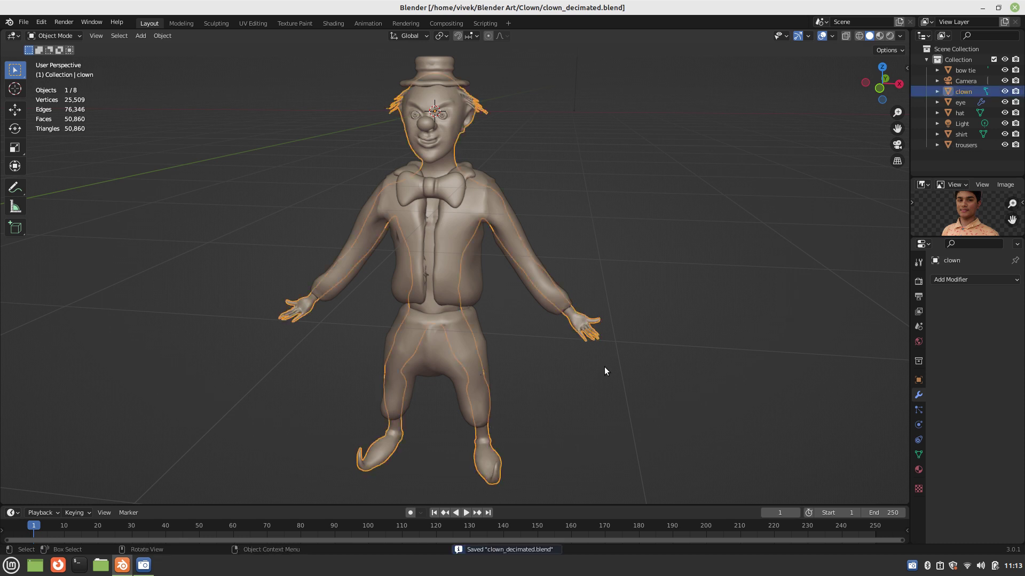
- Deselect the clown body, save, and hide the trousers, shirt, eyes and clown body
left_click(488, 125)
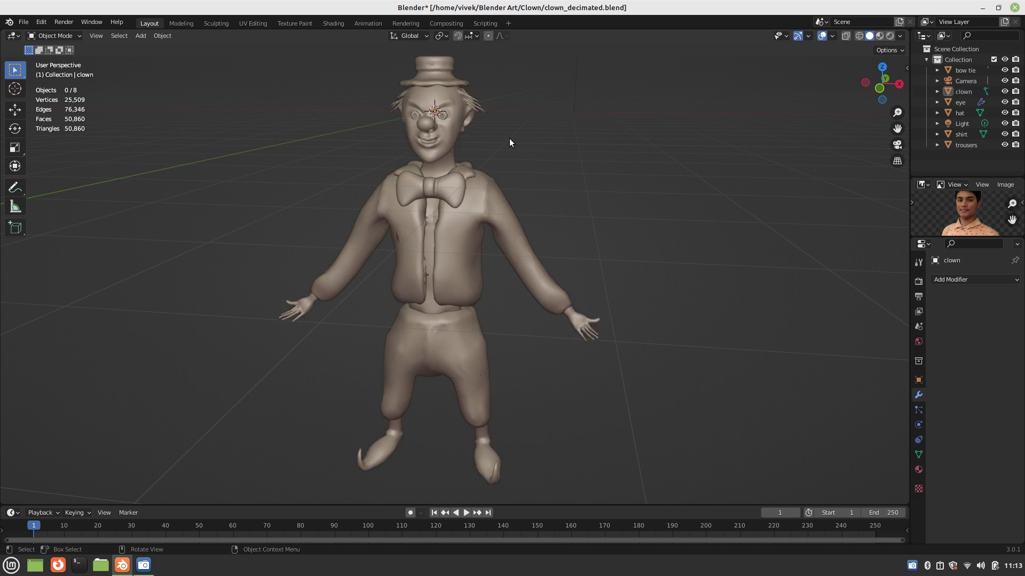
key("ctrl+s")
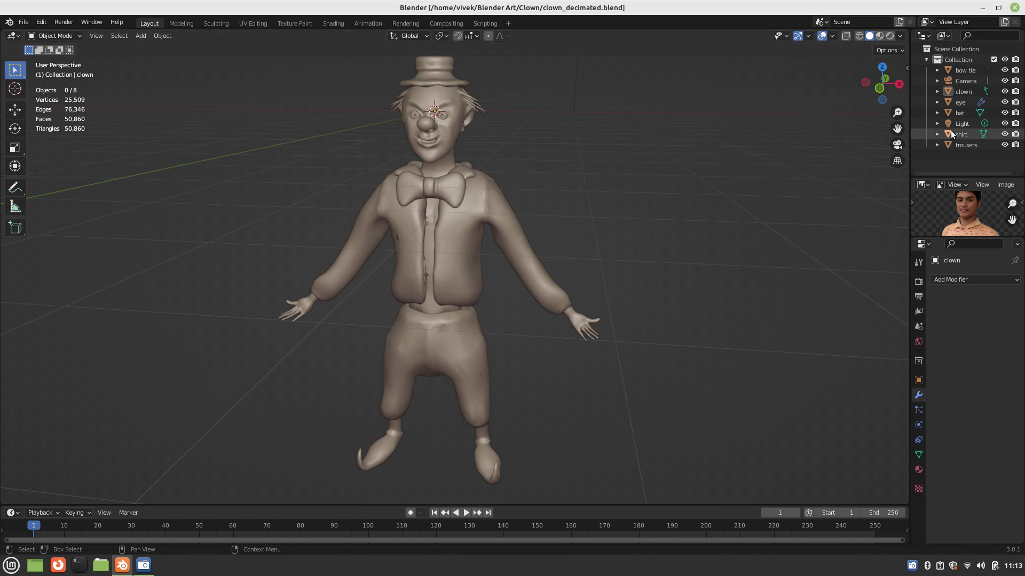
left_click(1005, 144)
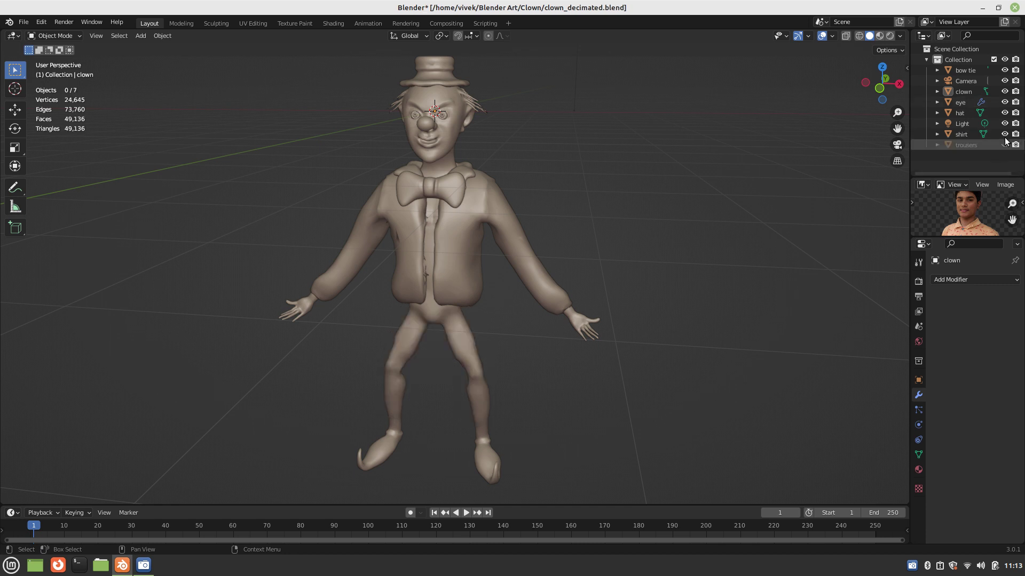
left_click(1004, 134)
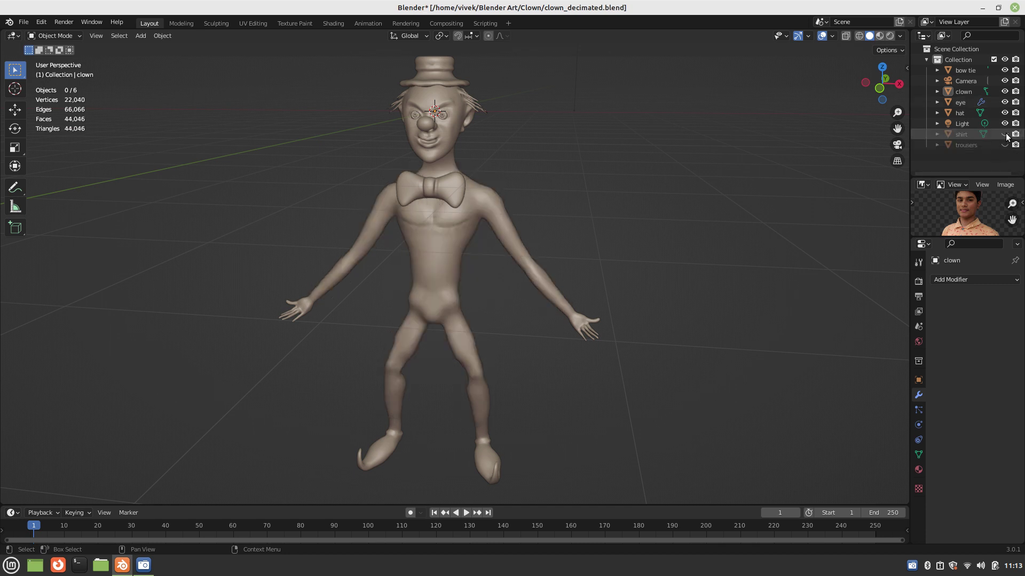
left_click(1004, 102)
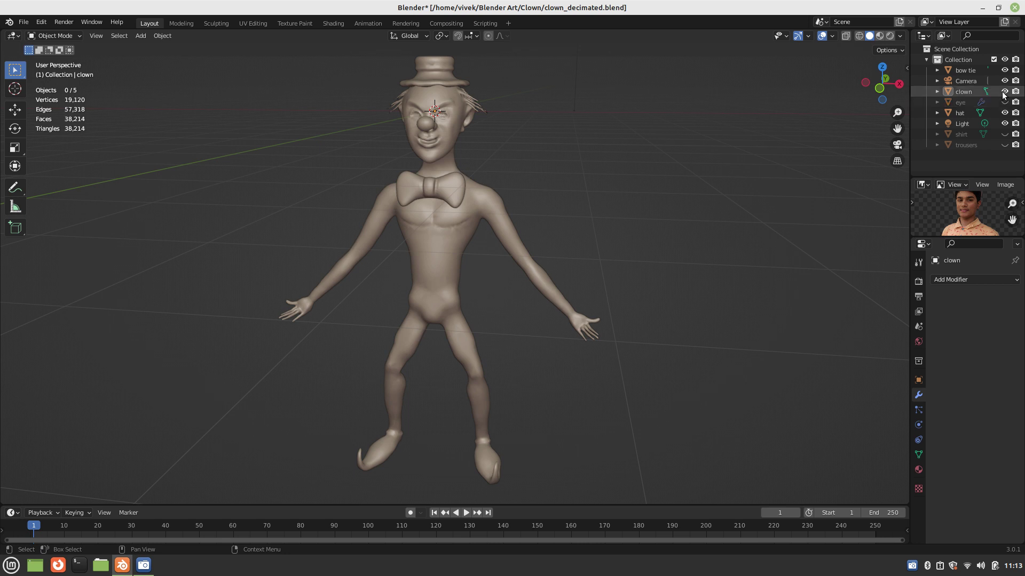
left_click(1004, 92)
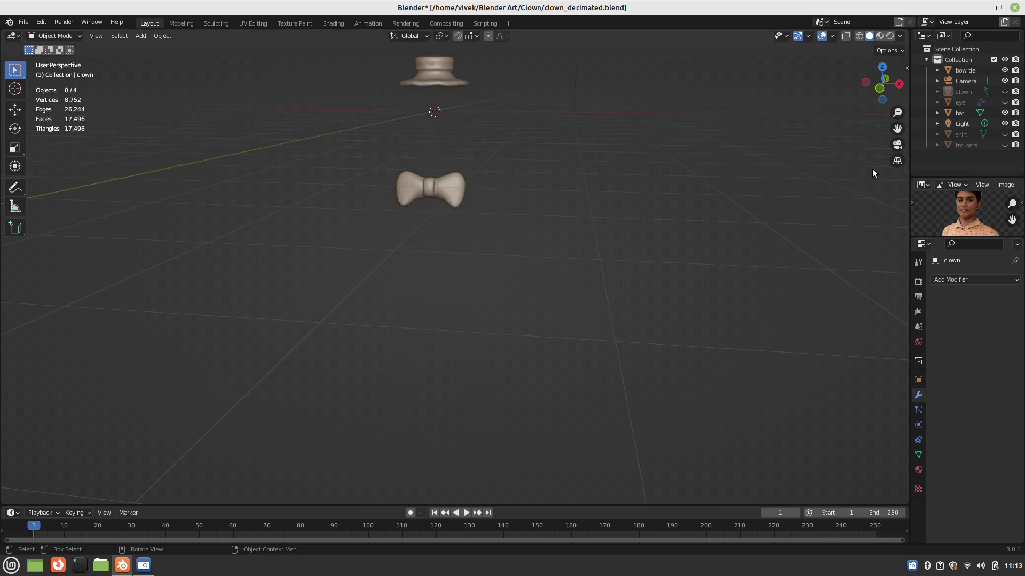
- Keep the bow tie visible and selected, and hide the hat
left_click(1004, 70)
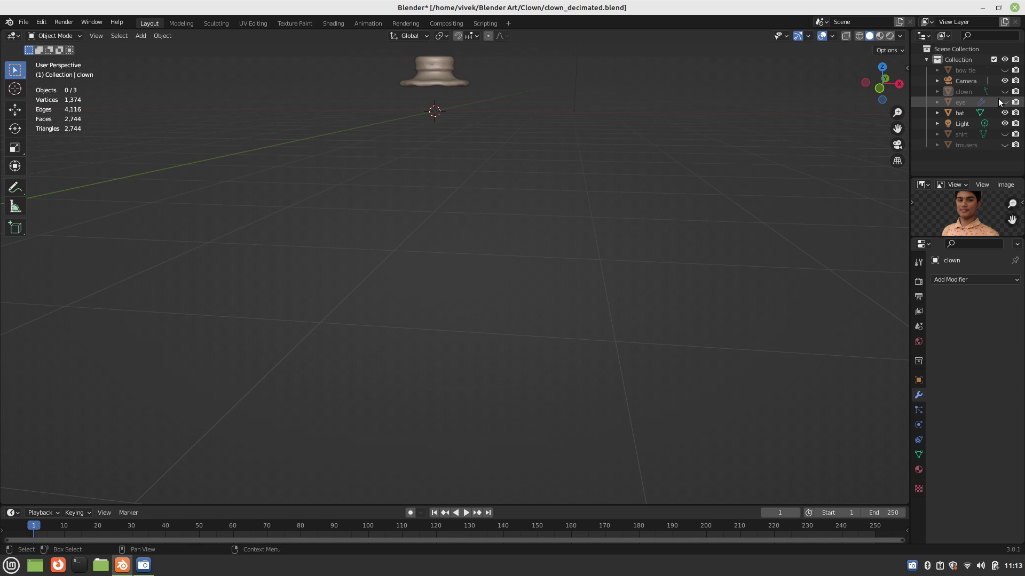
left_click(1003, 70)
left_click(469, 86)
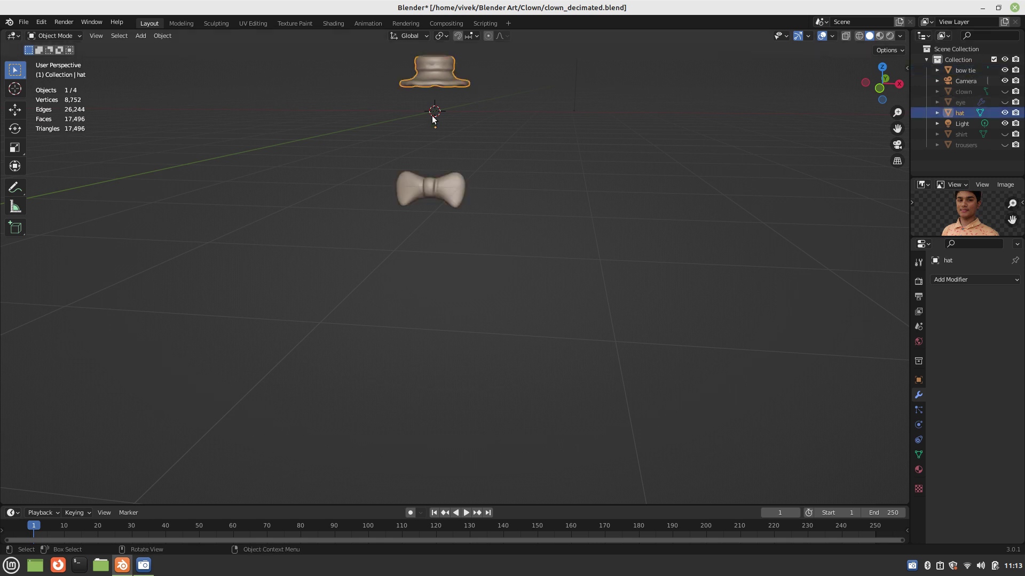
left_click(432, 187)
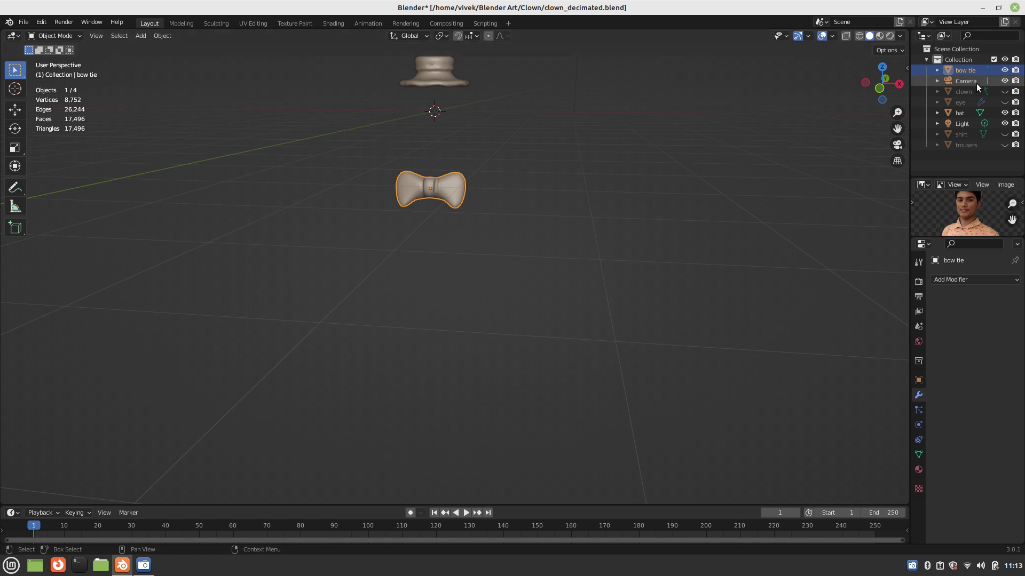
left_click(1003, 113)
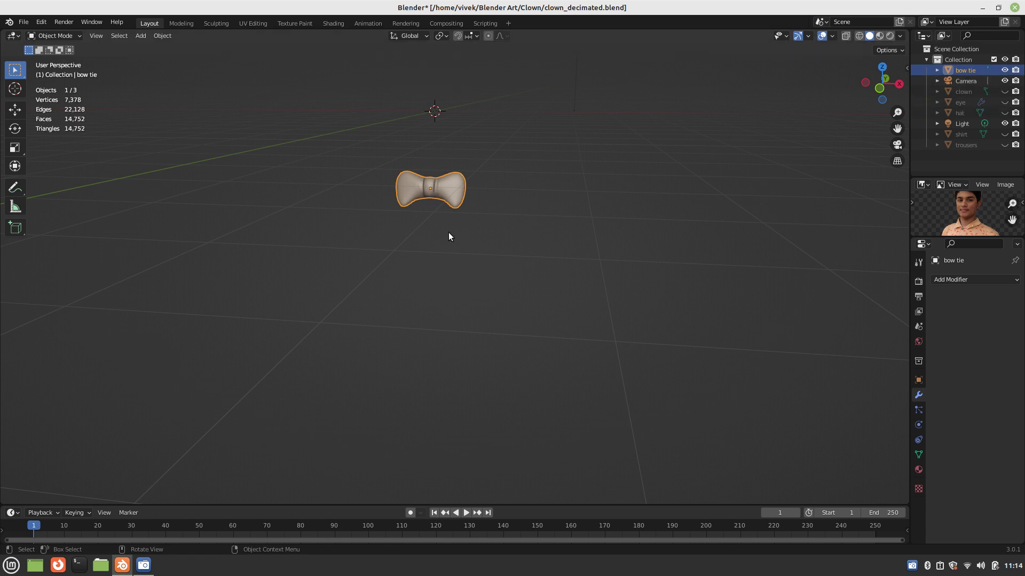
- Frame the bow tie and add a Decimate modifier with Ratio 0.1
key("Tab")
scroll(448, 232, "up", 2)
key("Tab")
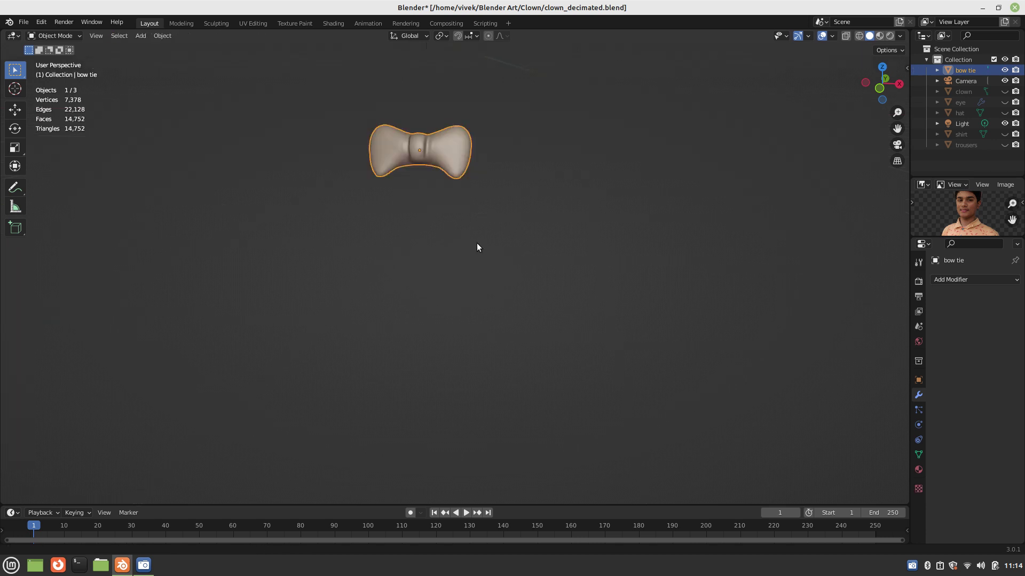
key("KP_Decimal")
scroll(507, 280, "up", 1)
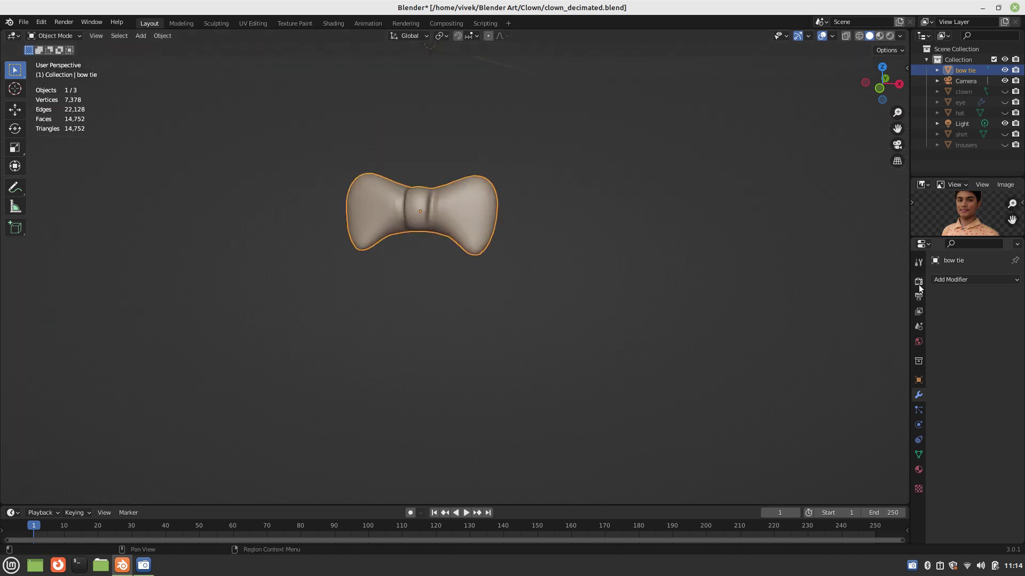
left_click(933, 280)
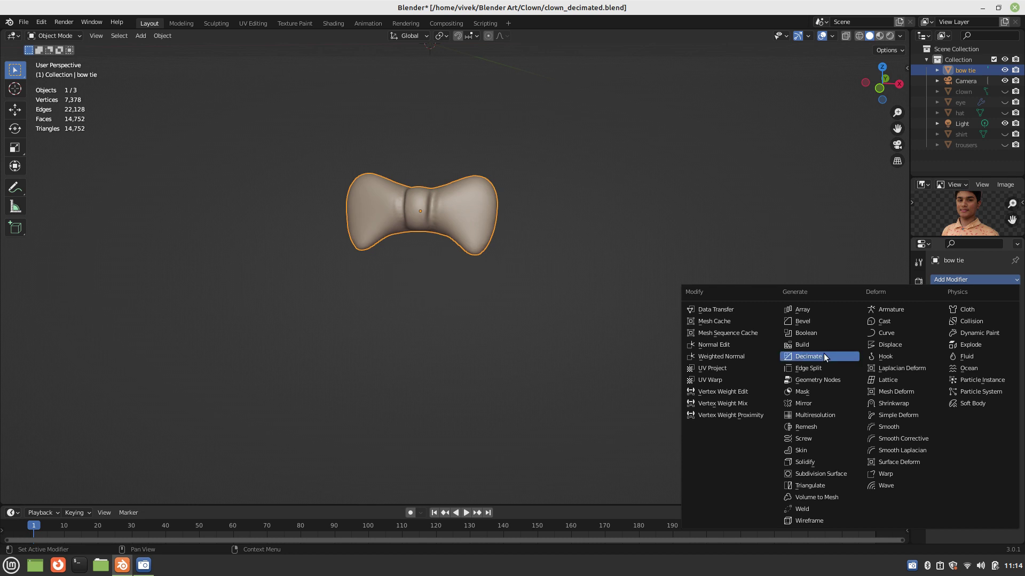
left_click(824, 357)
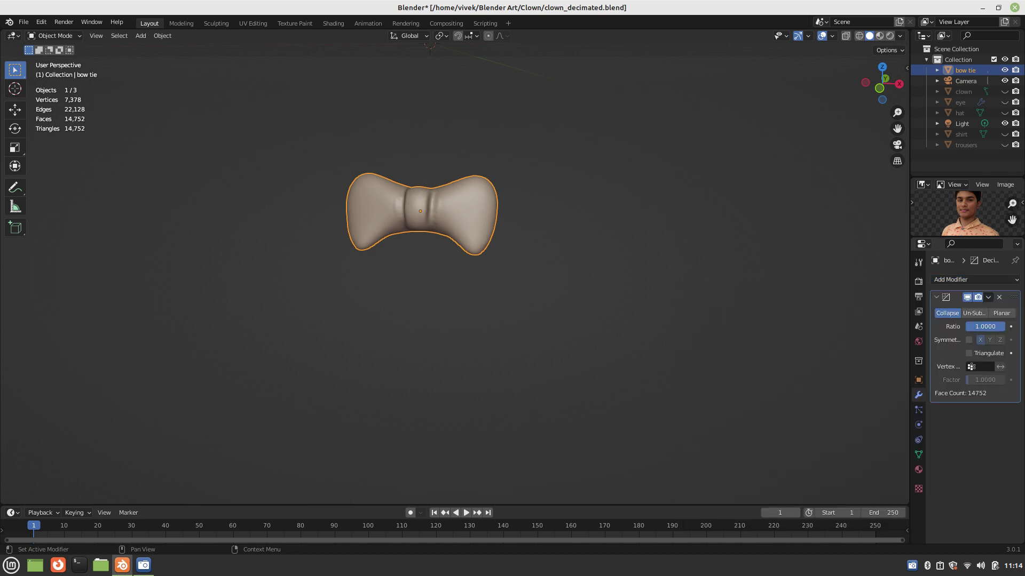
left_click(975, 326)
type("0.")
type("1")
key("Return")
- Apply the Decimate modifier, leaving 1,474 faces, and save the file
left_click(988, 297)
left_click(969, 307)
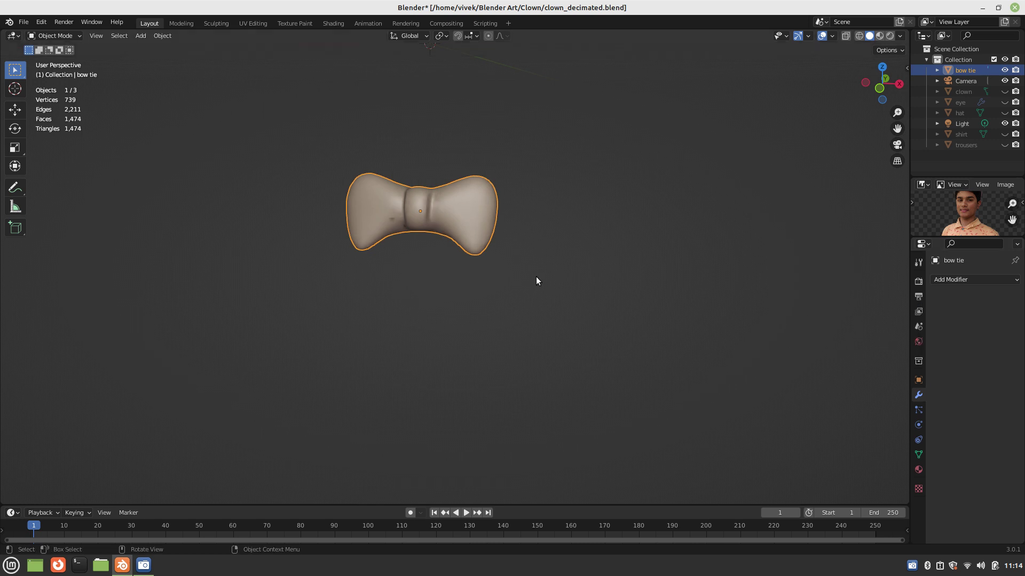
middle_click_drag(488, 245, 493, 287, "shift")
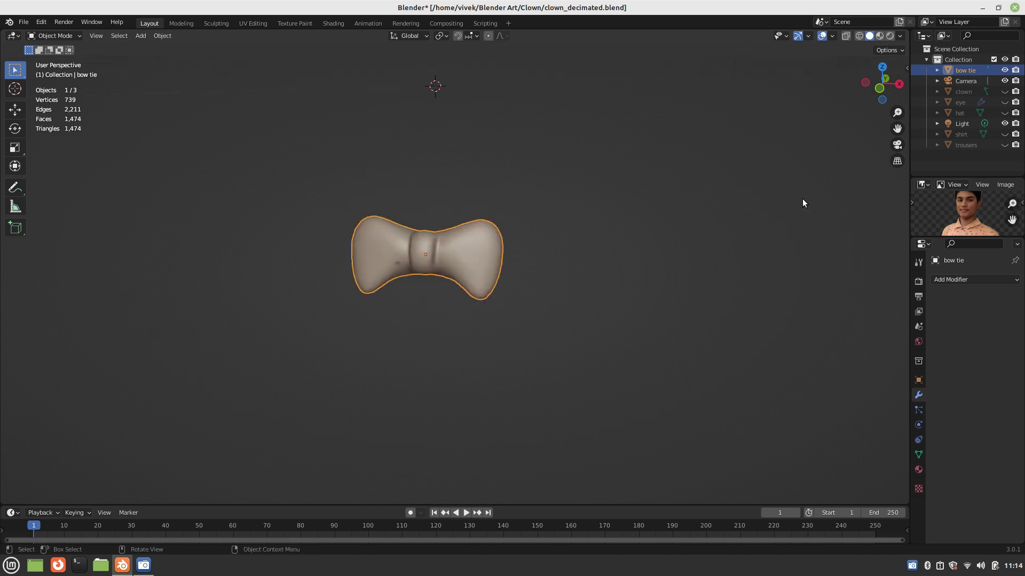
key("ctrl+s")
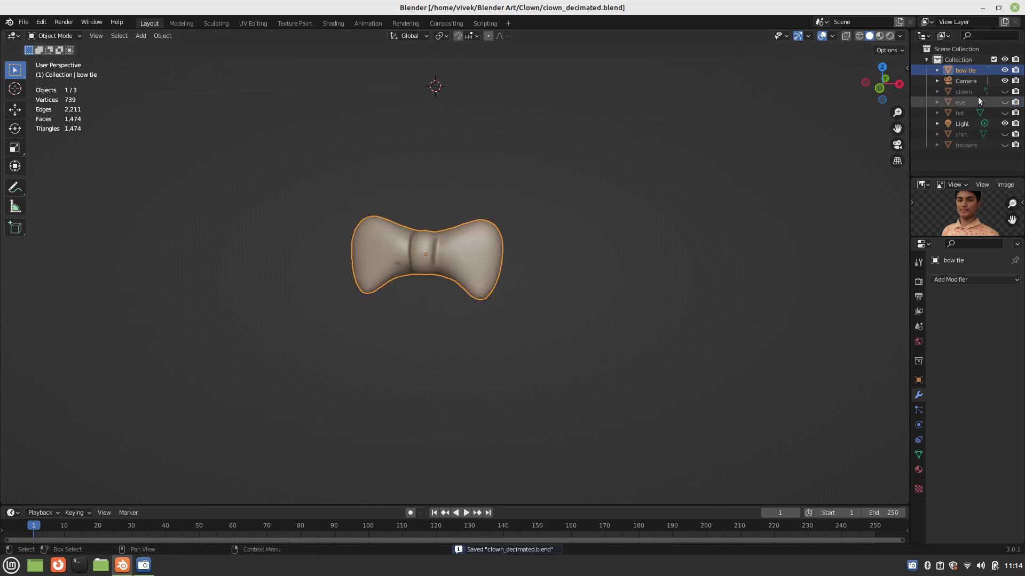
- Hide the bow tie, unhide the hat, and select the hat in the viewport
left_click(1004, 71)
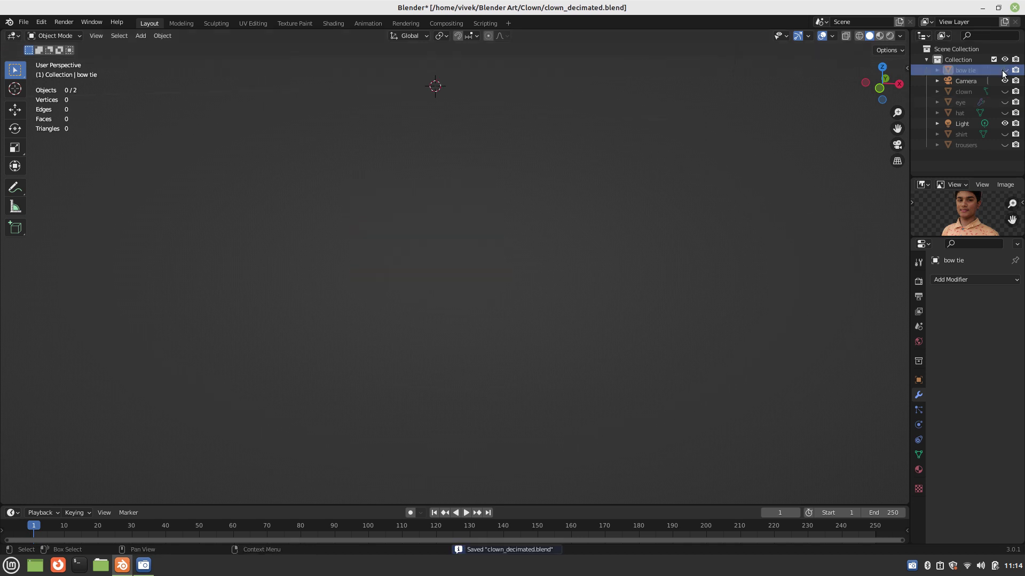
left_click(1005, 113)
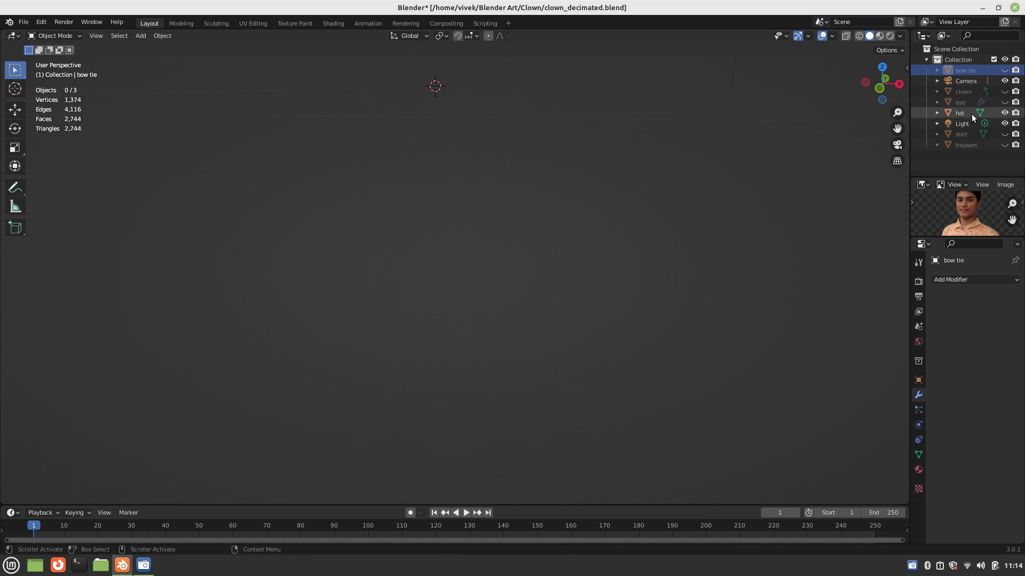
scroll(556, 228, "down", 2)
scroll(556, 229, "up", 4, "shift")
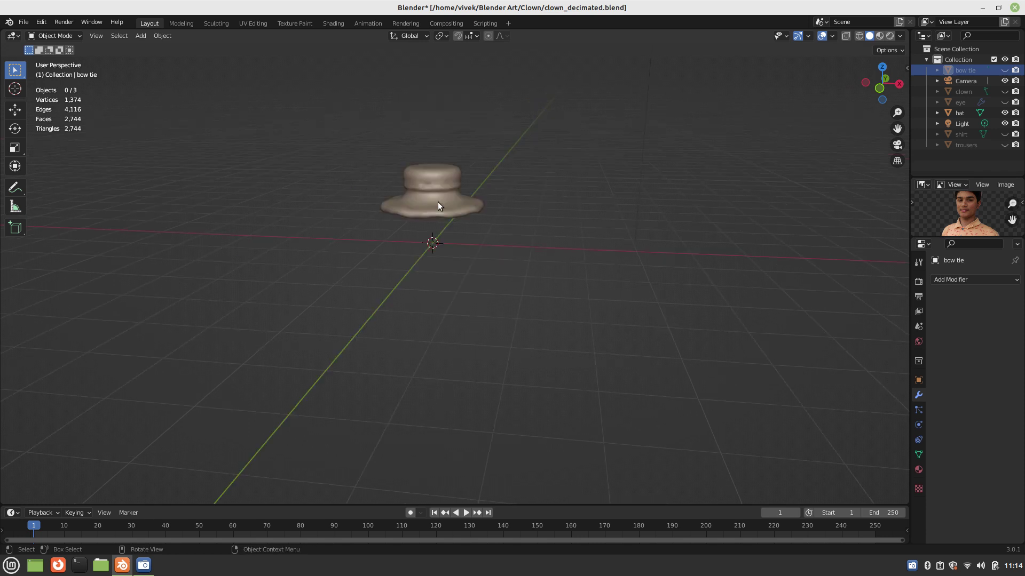
left_click(438, 202)
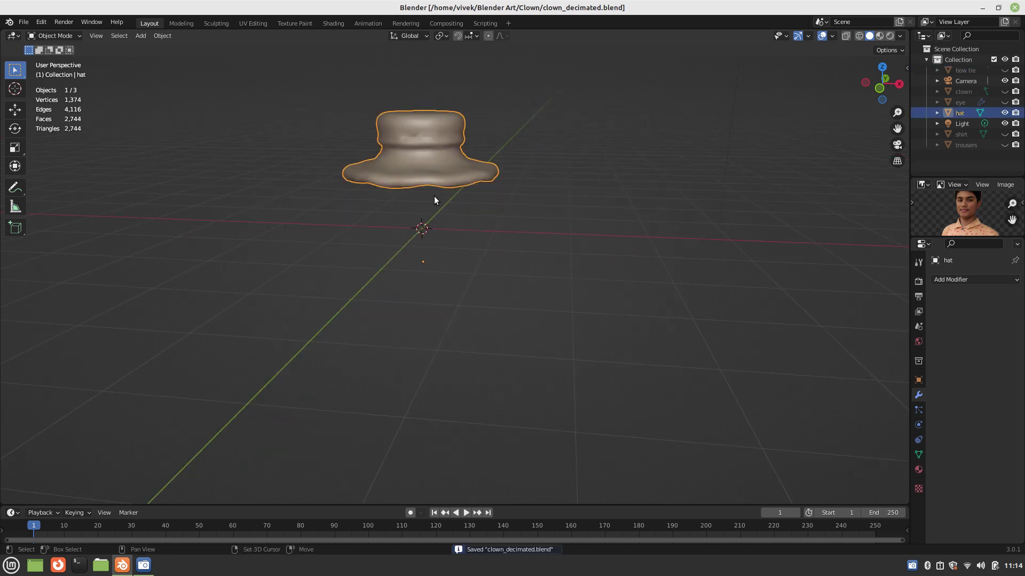
scroll(434, 197, "up", 2)
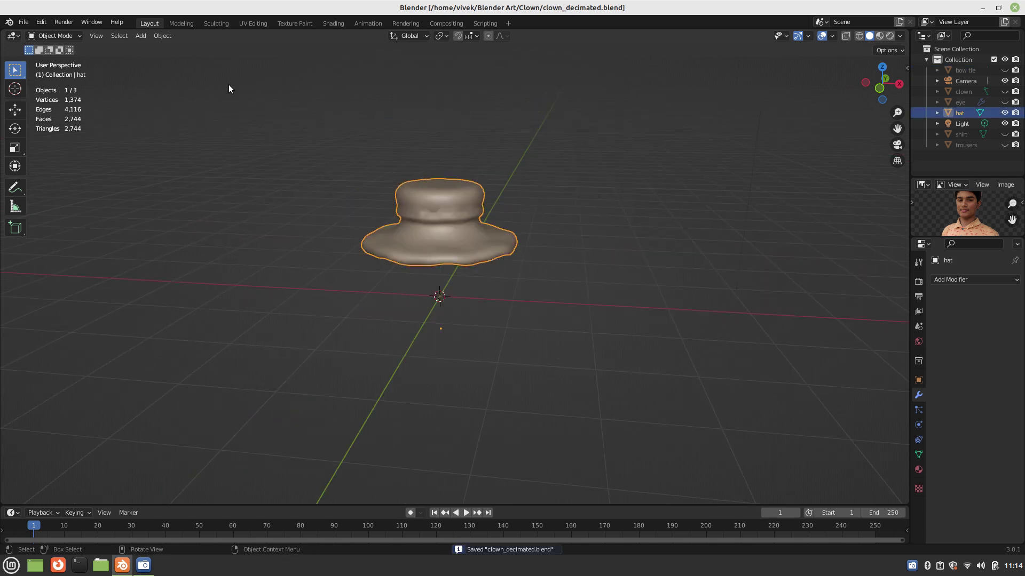
- Switch the hat to Vertex Paint mode and paint its crown and inner dome black
left_click(61, 35)
left_click(57, 81)
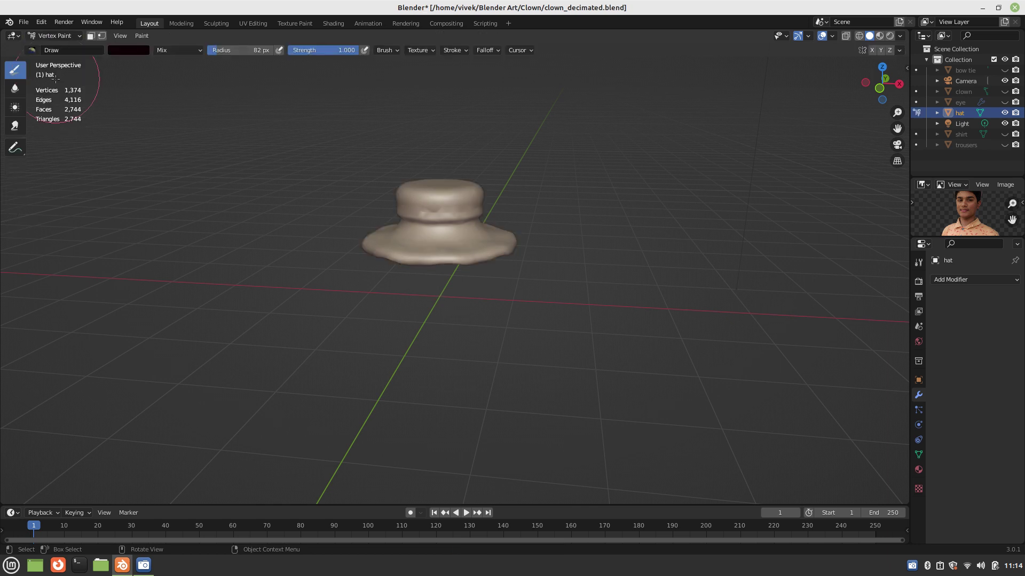
scroll(367, 305, "up", 2)
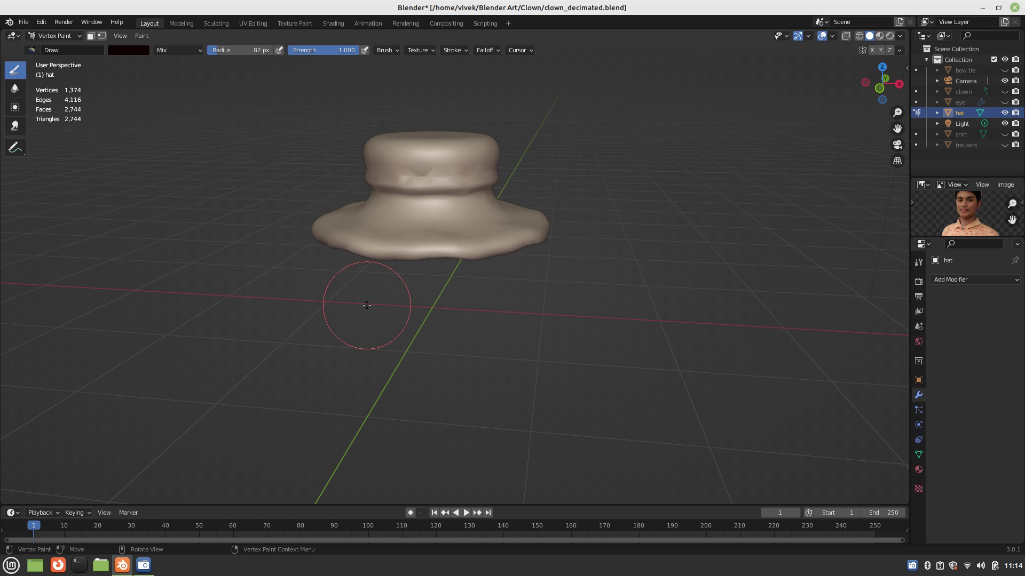
middle_click_drag(367, 304, 425, 342)
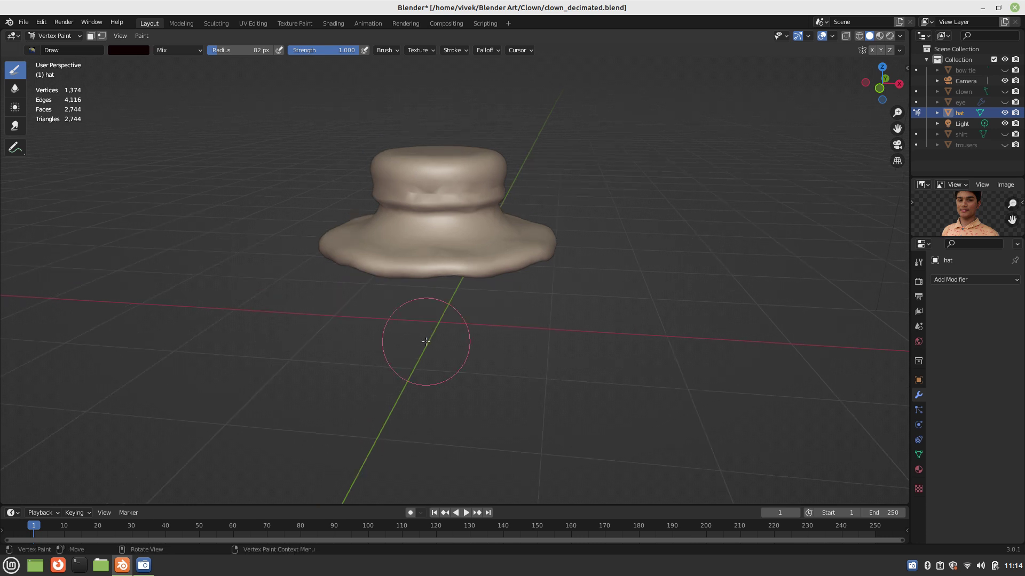
scroll(428, 310, "up", 1)
middle_click_drag(429, 311, 425, 306)
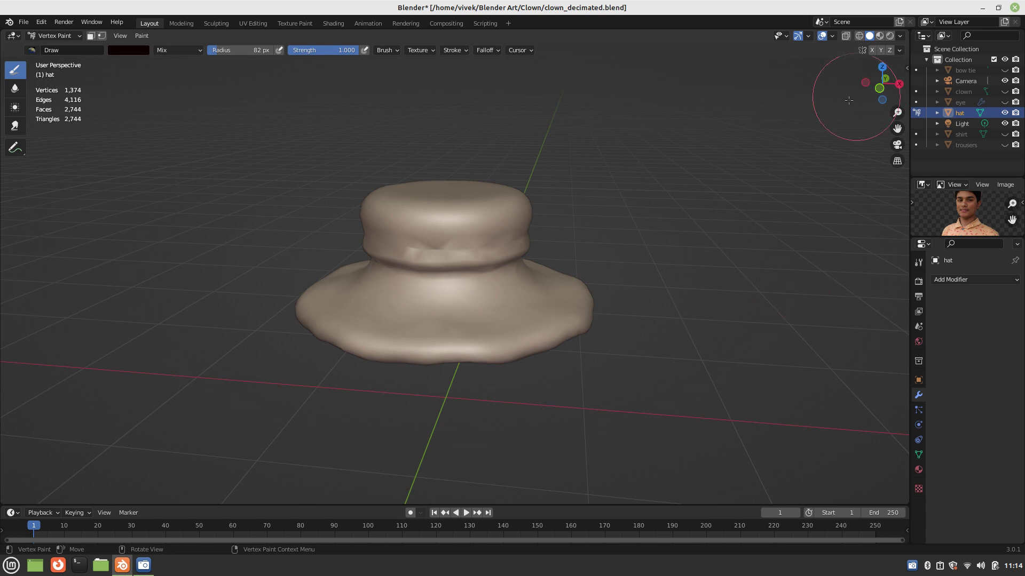
mouse_move(498, 227)
left_mouse_down()
mouse_move(397, 212)
mouse_move(474, 262)
mouse_move(413, 312)
mouse_move(539, 252)
left_mouse_up()
mouse_move(539, 252)
middle_mouse_down()
mouse_move(504, 368)
mouse_move(347, 340)
middle_mouse_up()
mouse_move(347, 340)
left_mouse_down()
mouse_move(354, 397)
mouse_move(446, 317)
mouse_move(290, 251)
left_mouse_up()
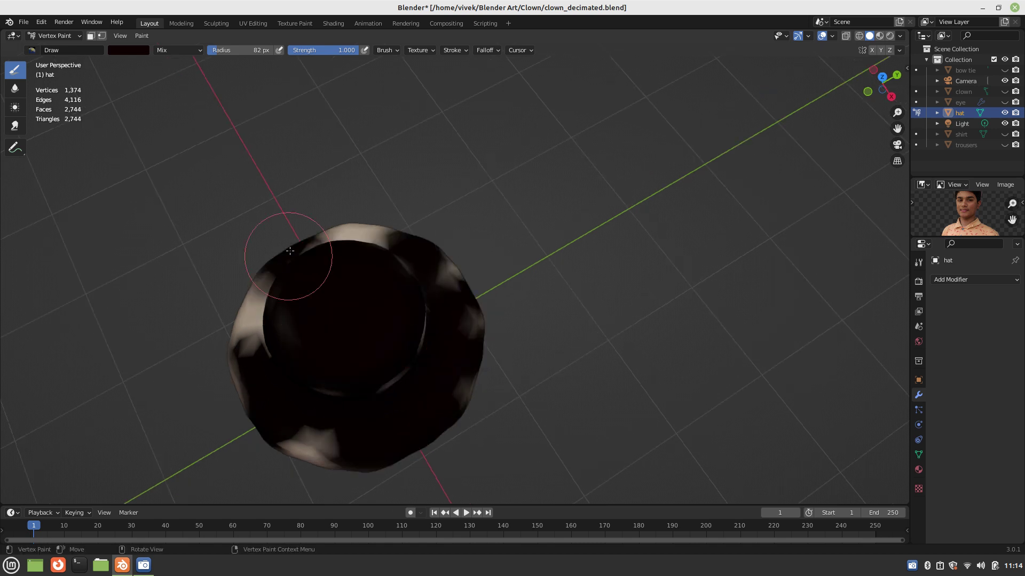
- Paint the remaining light patches on the brim, crown and underside black
mouse_move(290, 251)
middle_mouse_down()
mouse_move(381, 155)
mouse_move(291, 222)
middle_mouse_up()
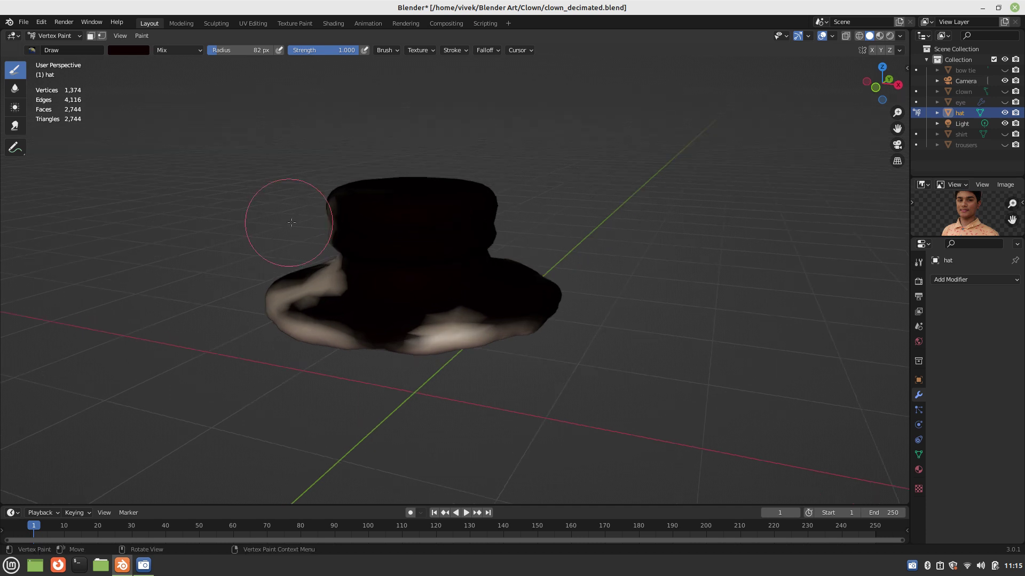
mouse_move(481, 333)
left_mouse_down()
mouse_move(309, 331)
mouse_move(558, 330)
mouse_move(409, 289)
left_mouse_up()
mouse_move(408, 289)
middle_mouse_down()
mouse_move(511, 263)
mouse_move(502, 251)
middle_mouse_up()
left_click_drag(491, 214, 428, 312)
mouse_move(428, 312)
middle_mouse_down()
mouse_move(519, 275)
mouse_move(461, 194)
middle_mouse_up()
left_click_drag(462, 194, 522, 265)
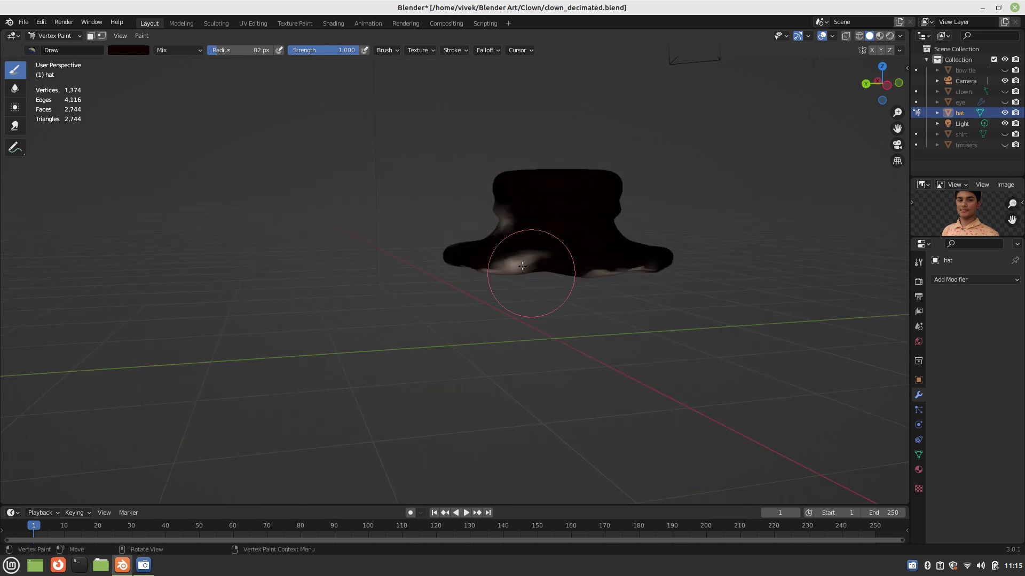
mouse_move(522, 265)
middle_mouse_down()
mouse_move(498, 306)
mouse_move(506, 273)
middle_mouse_up()
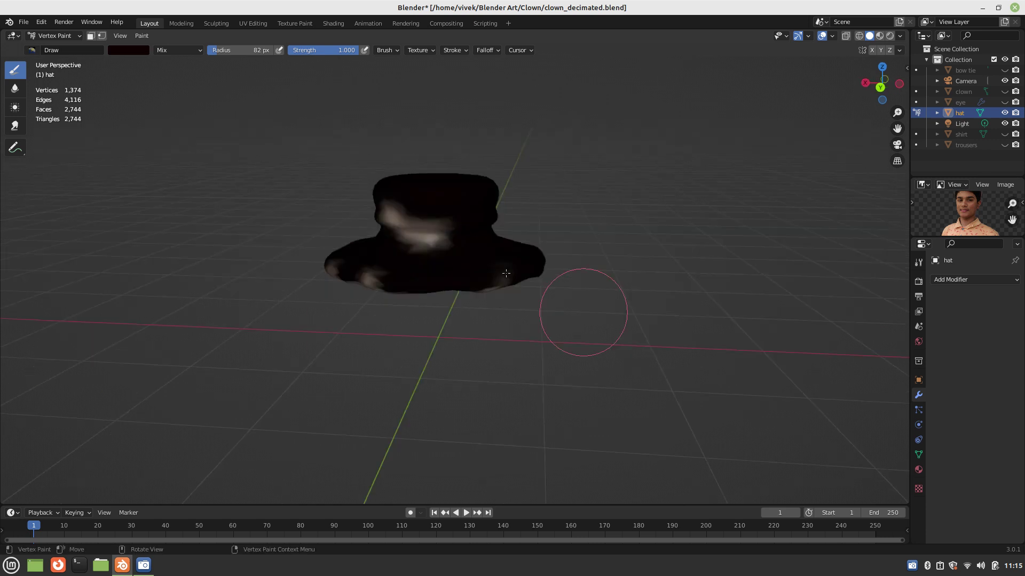
mouse_move(506, 274)
left_mouse_down()
mouse_move(359, 275)
mouse_move(521, 243)
left_mouse_up()
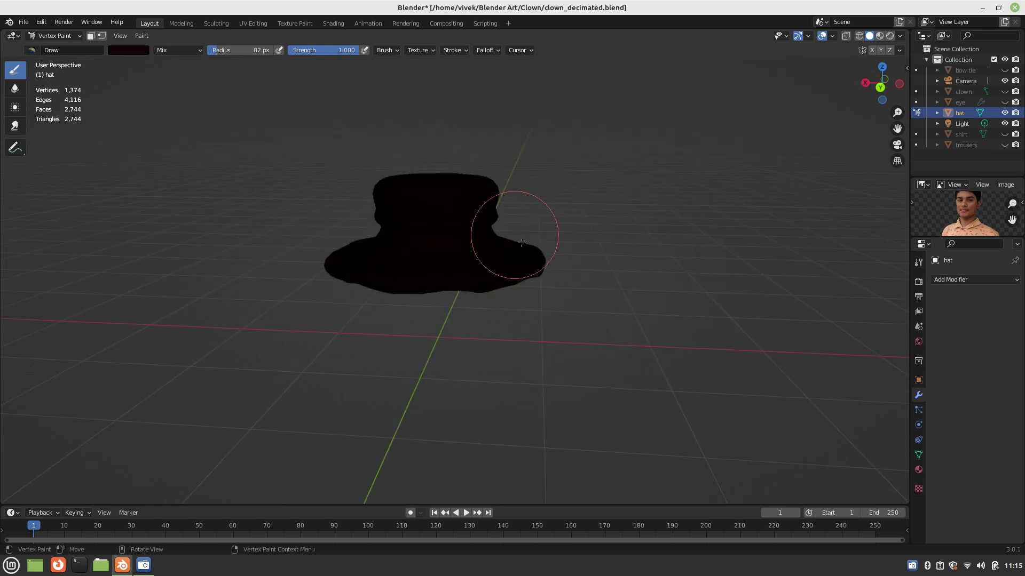
middle_click_drag(522, 243, 464, 293)
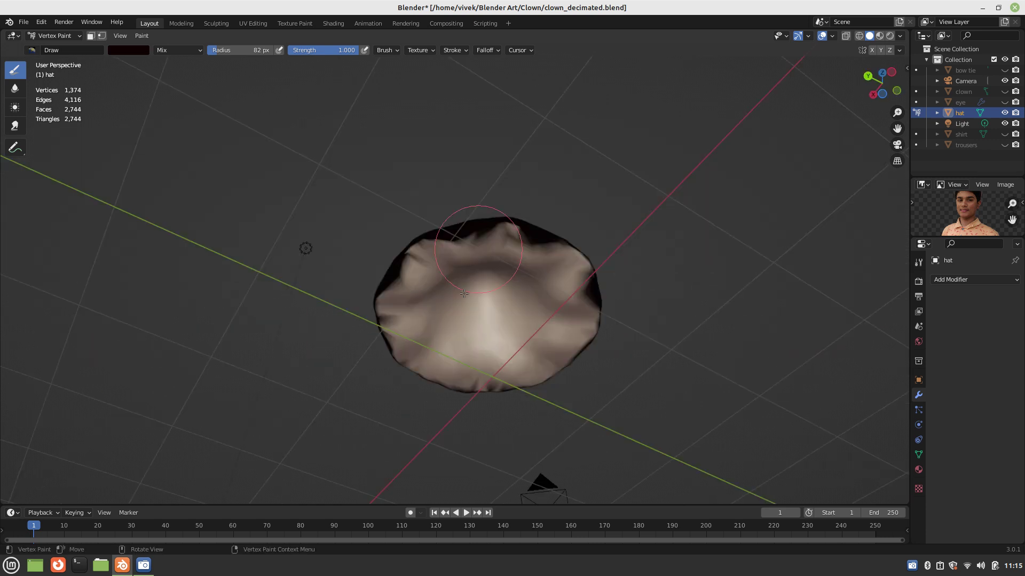
mouse_move(464, 293)
left_mouse_down()
mouse_move(502, 321)
mouse_move(395, 271)
mouse_move(447, 365)
mouse_move(595, 245)
mouse_move(459, 329)
mouse_move(388, 313)
mouse_move(580, 314)
left_mouse_up()
mouse_move(580, 313)
middle_mouse_down()
mouse_move(564, 268)
mouse_move(473, 232)
mouse_move(372, 236)
mouse_move(359, 288)
mouse_move(510, 302)
mouse_move(413, 264)
middle_mouse_up()
key("KP_3")
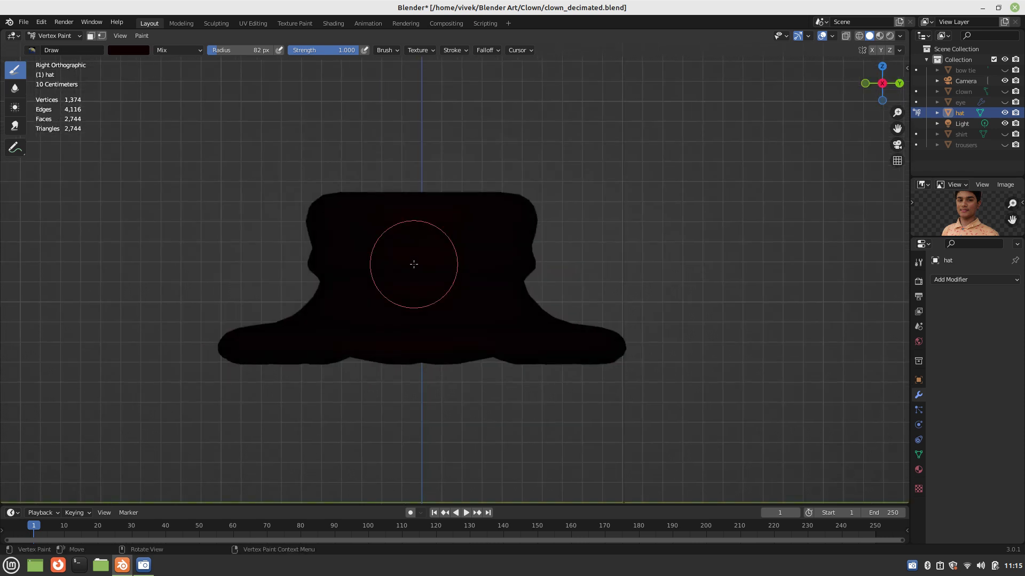
- Give the paint brush 8-fold radial symmetry around the Z axis
left_click(918, 262)
scroll(927, 367, "down", 4)
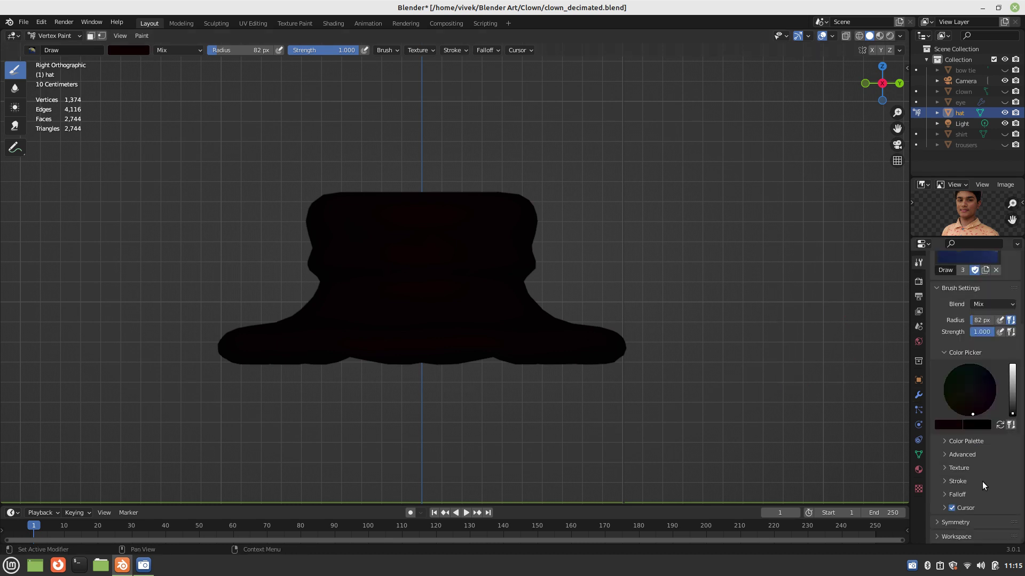
left_click(970, 524)
scroll(1021, 527, "down", 2)
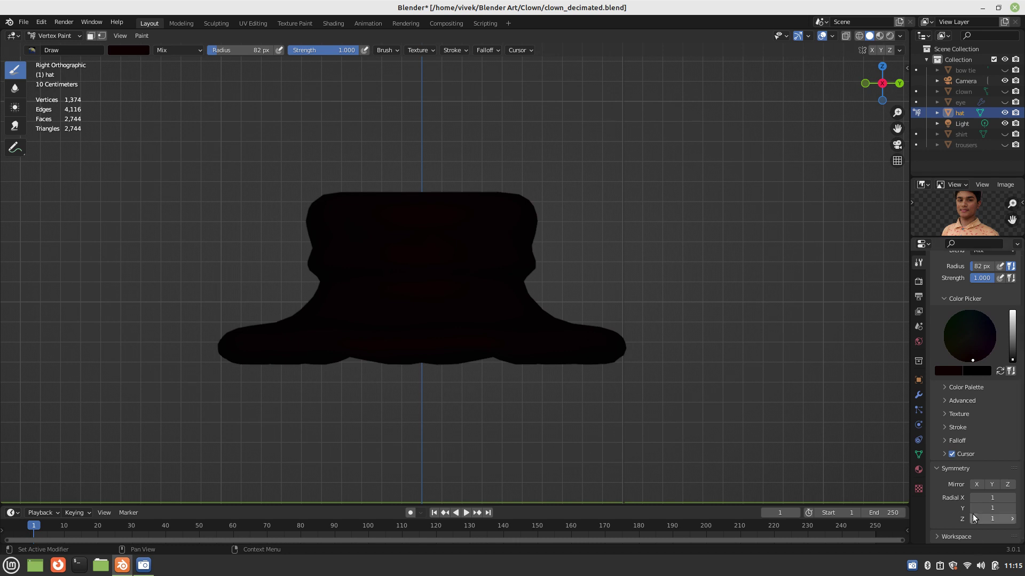
left_click(988, 521)
left_click(988, 521)
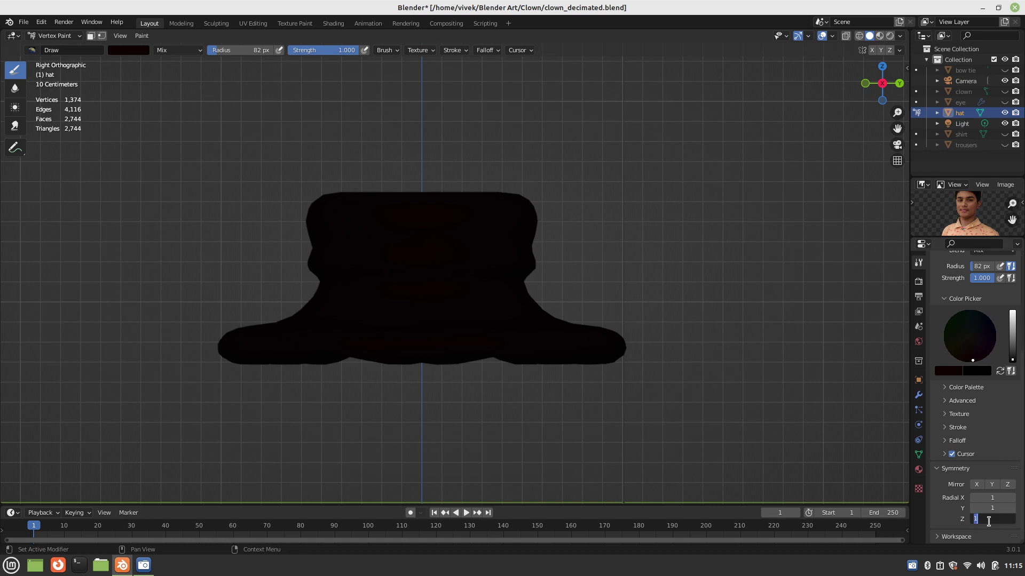
type("8")
key("Return")
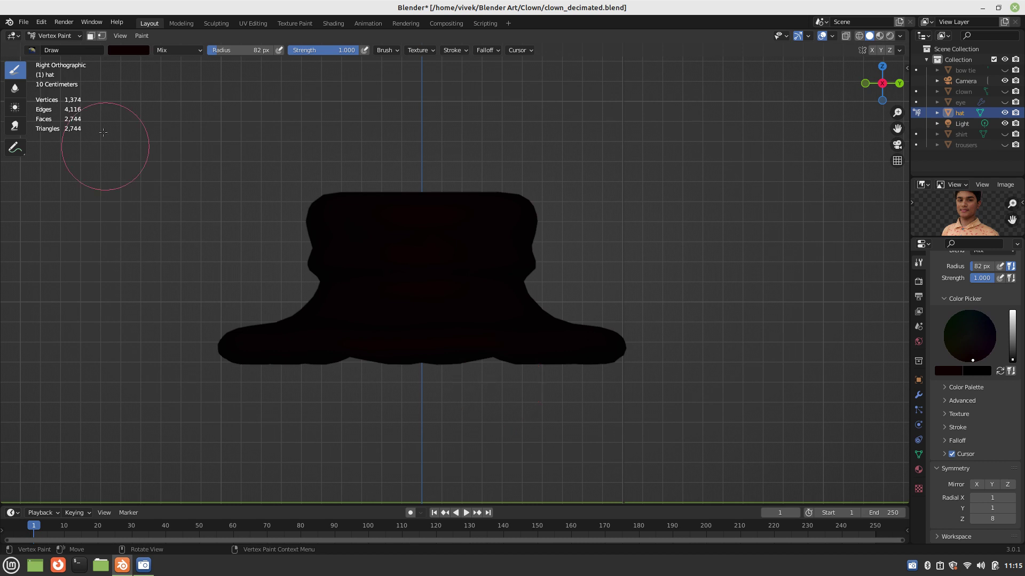
- Set the brush colour to bright red and its radius to 33 px
left_click(126, 50)
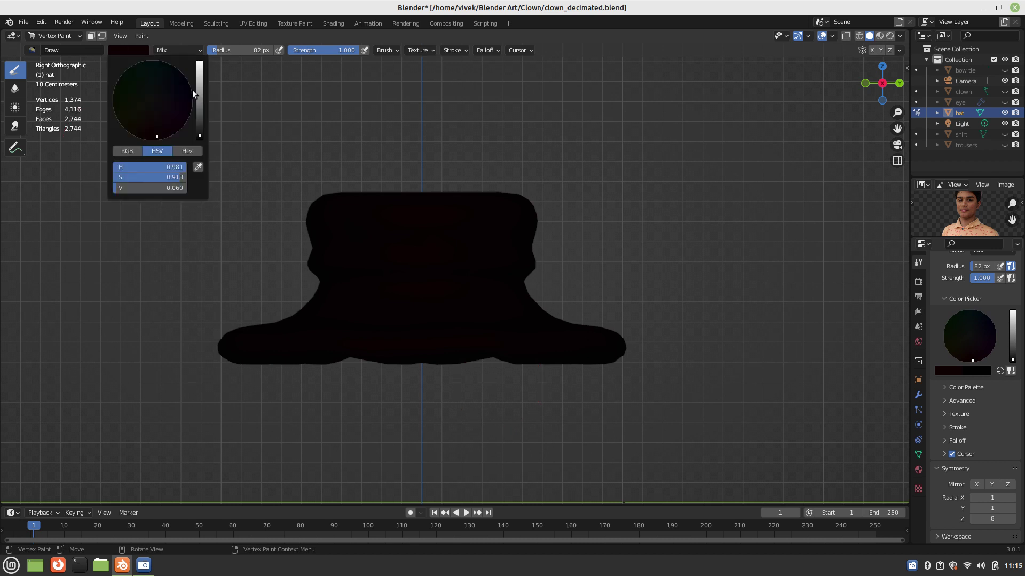
left_click_drag(199, 91, 199, 66)
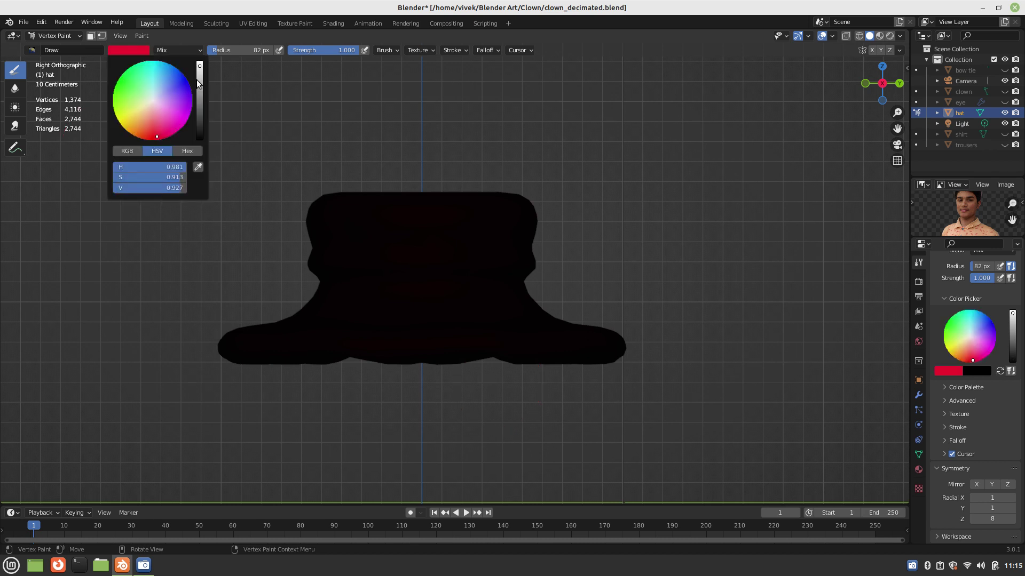
key("f")
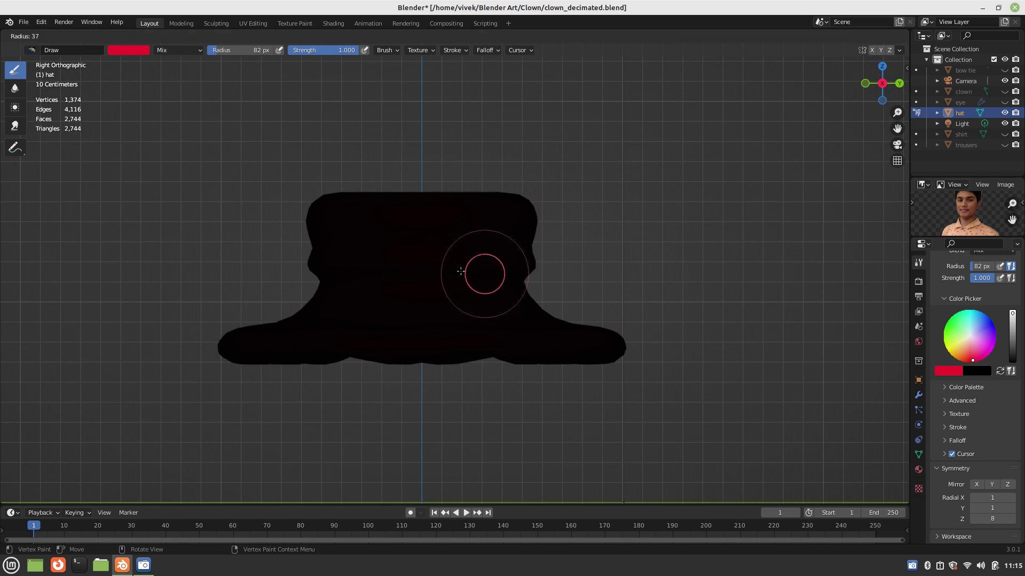
left_click(462, 271)
- Paint an even red band around the crown just above the brim, undoing jagged strokes
mouse_move(389, 263)
left_mouse_down()
mouse_move(556, 257)
mouse_move(472, 258)
left_mouse_up()
key("ctrl+z")
scroll(437, 297, "up", 2)
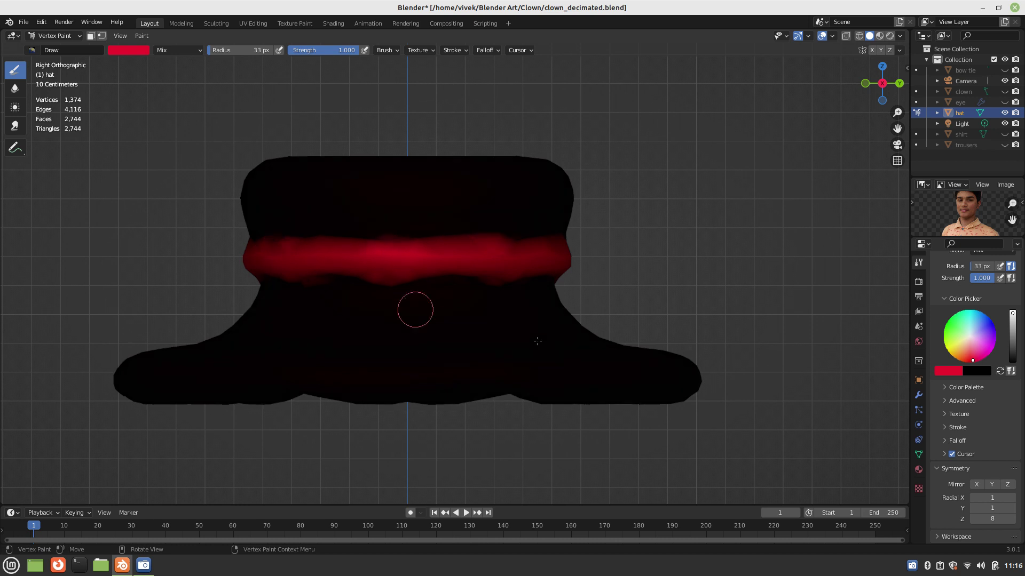
mouse_move(537, 341)
middle_mouse_down()
mouse_move(304, 339)
mouse_move(390, 344)
mouse_move(453, 305)
mouse_move(341, 275)
middle_mouse_up()
left_click_drag(341, 275, 576, 276)
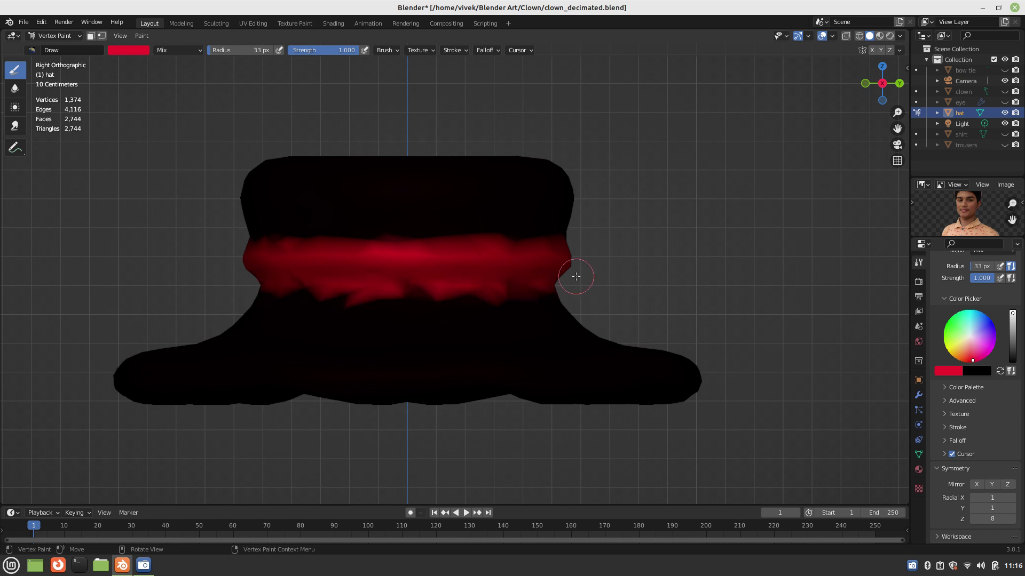
key("ctrl+z")
mouse_move(563, 280)
middle_mouse_down()
mouse_move(431, 277)
mouse_move(321, 333)
mouse_move(520, 383)
middle_mouse_up()
scroll(395, 296, "down", 4)
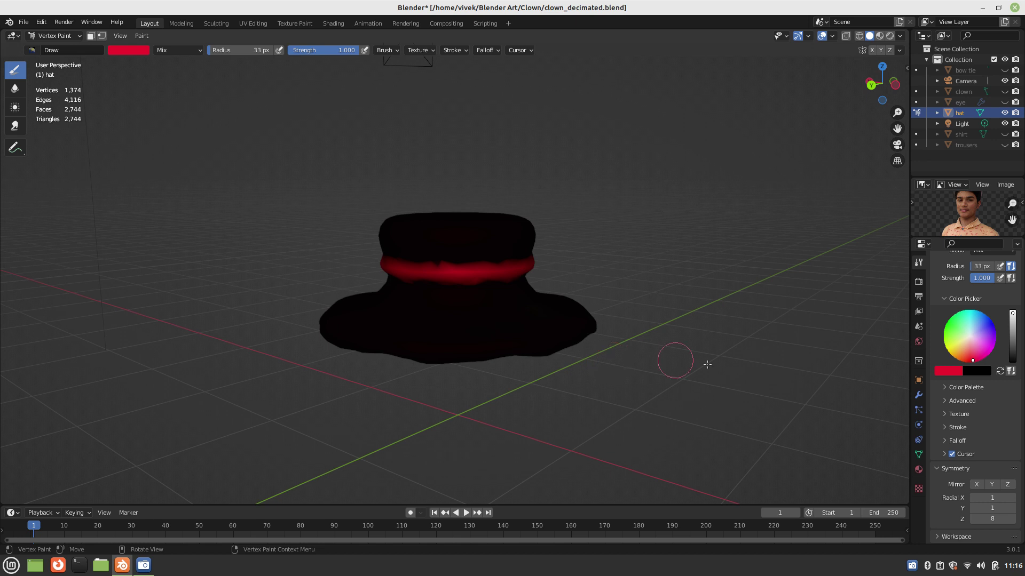
- Switch the brush to pure blue and paint a stripe along the brim's edge
left_click(990, 325)
left_click_drag(990, 325, 994, 324)
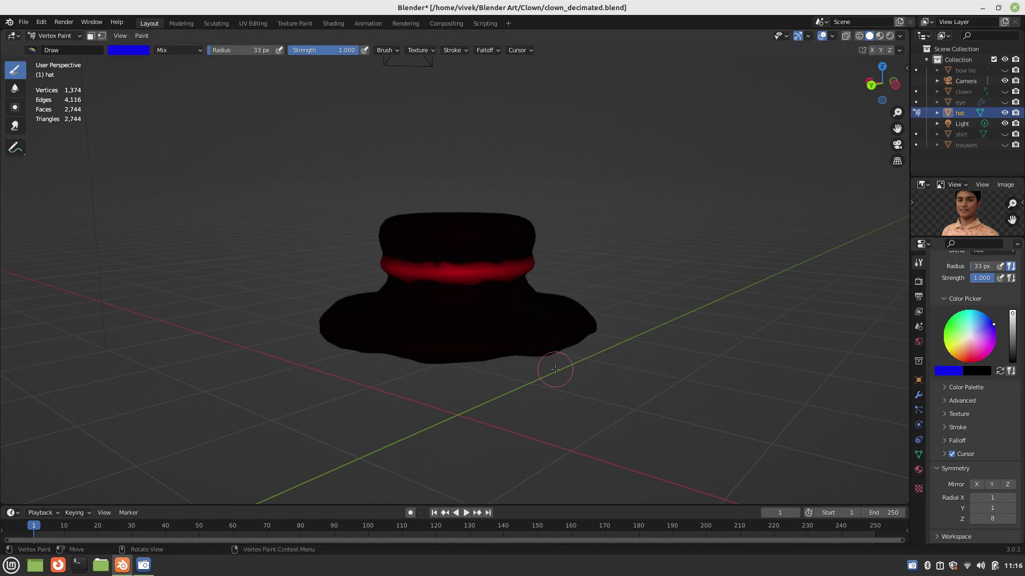
mouse_move(555, 370)
left_mouse_down()
mouse_move(547, 353)
mouse_move(438, 360)
left_mouse_up()
mouse_move(438, 360)
middle_mouse_down()
mouse_move(395, 371)
mouse_move(450, 362)
middle_mouse_up()
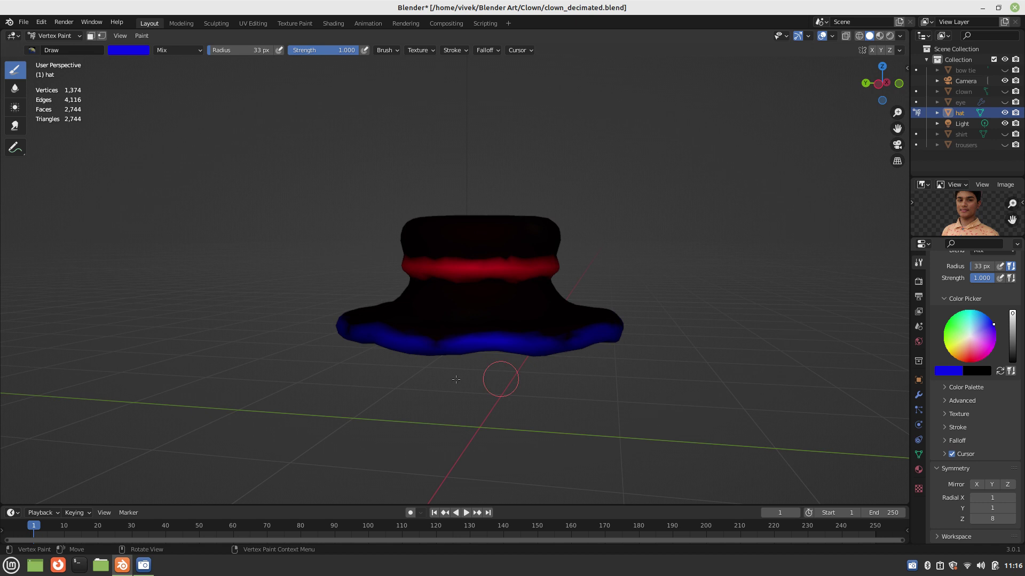
mouse_move(456, 380)
middle_mouse_down()
mouse_move(212, 381)
mouse_move(166, 404)
mouse_move(190, 352)
mouse_move(248, 354)
mouse_move(229, 342)
mouse_move(359, 394)
middle_mouse_up()
scroll(467, 363, "up", 2)
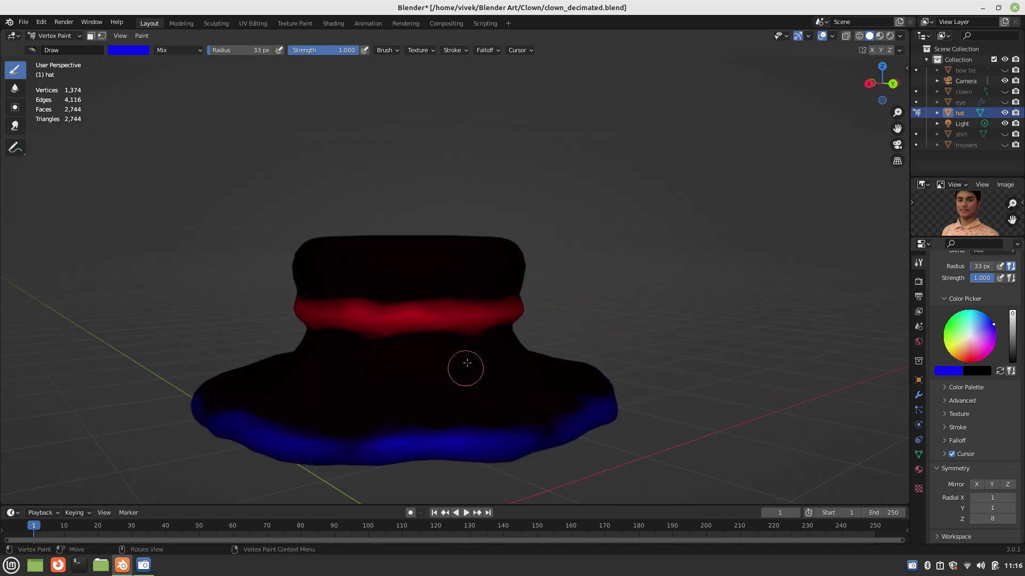
- Paint a continuous blue stripe around the upper crown and save clown_decimated.blend
mouse_move(467, 363)
middle_mouse_down()
mouse_move(379, 314)
mouse_move(402, 271)
middle_mouse_up()
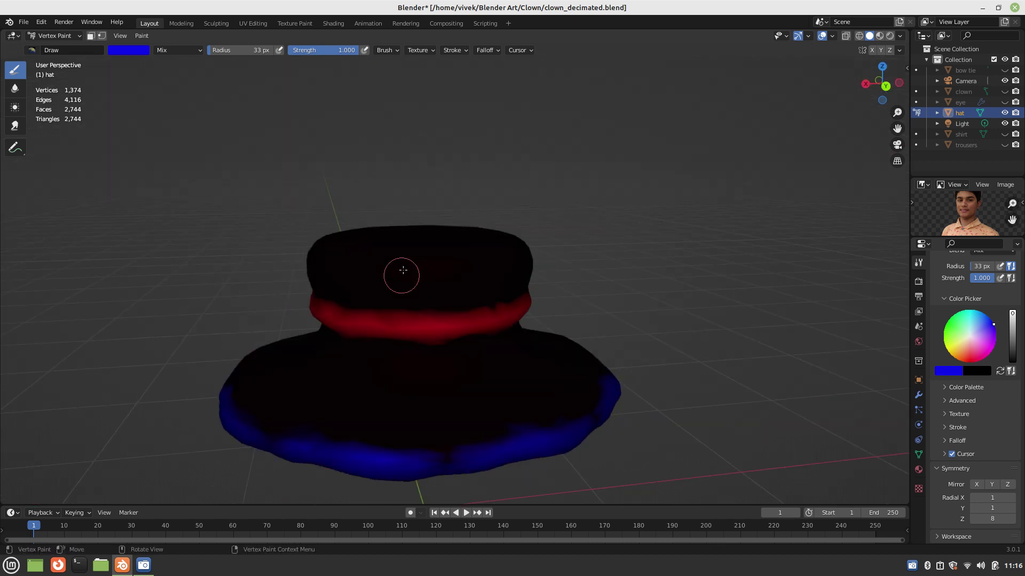
mouse_move(402, 271)
left_mouse_down()
mouse_move(466, 278)
mouse_move(524, 263)
left_mouse_up()
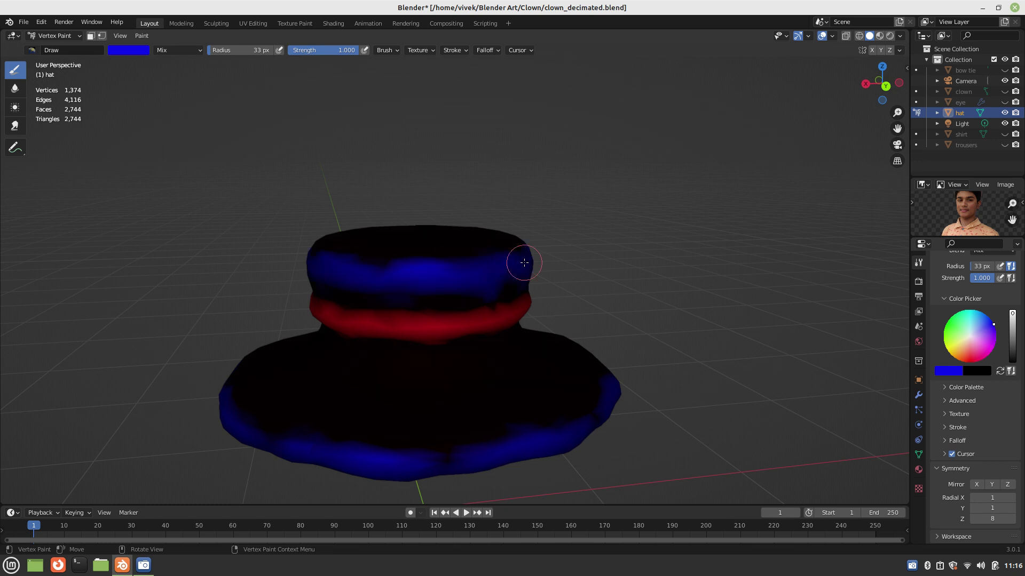
mouse_move(524, 262)
middle_mouse_down()
mouse_move(437, 285)
mouse_move(453, 272)
middle_mouse_up()
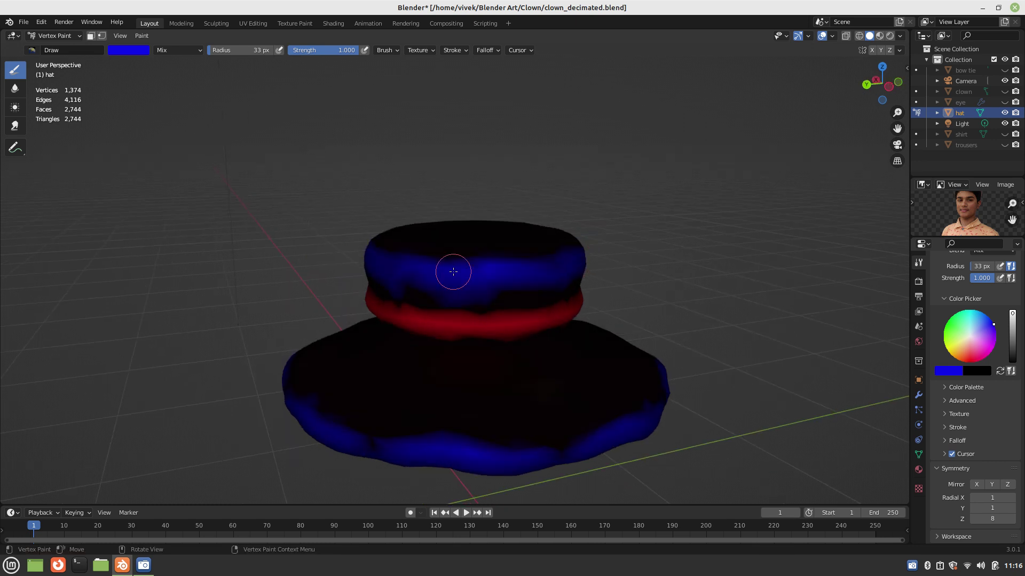
key("ctrl+z")
left_click_drag(484, 259, 569, 254)
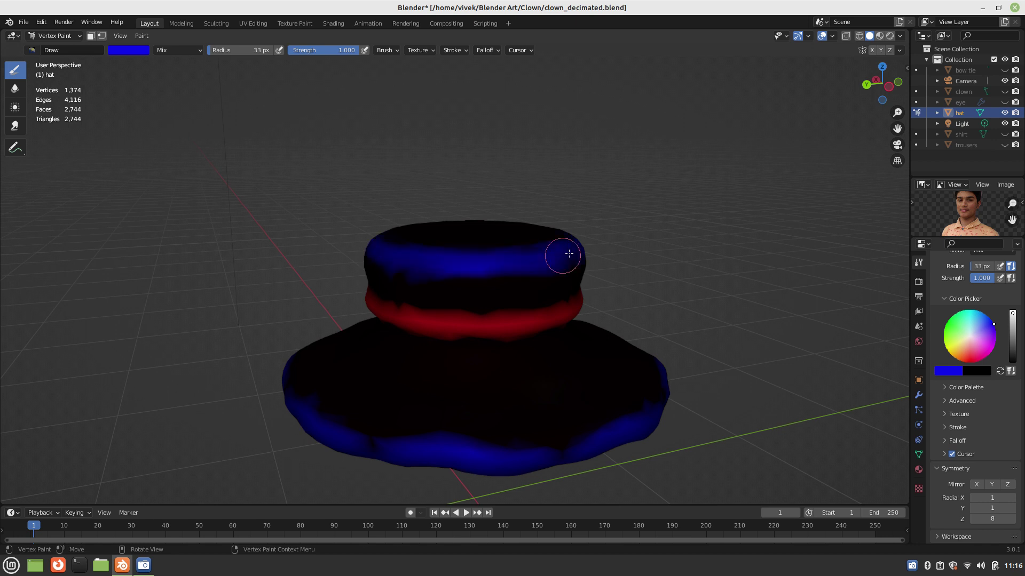
mouse_move(569, 254)
middle_mouse_down()
mouse_move(453, 274)
mouse_move(508, 259)
middle_mouse_up()
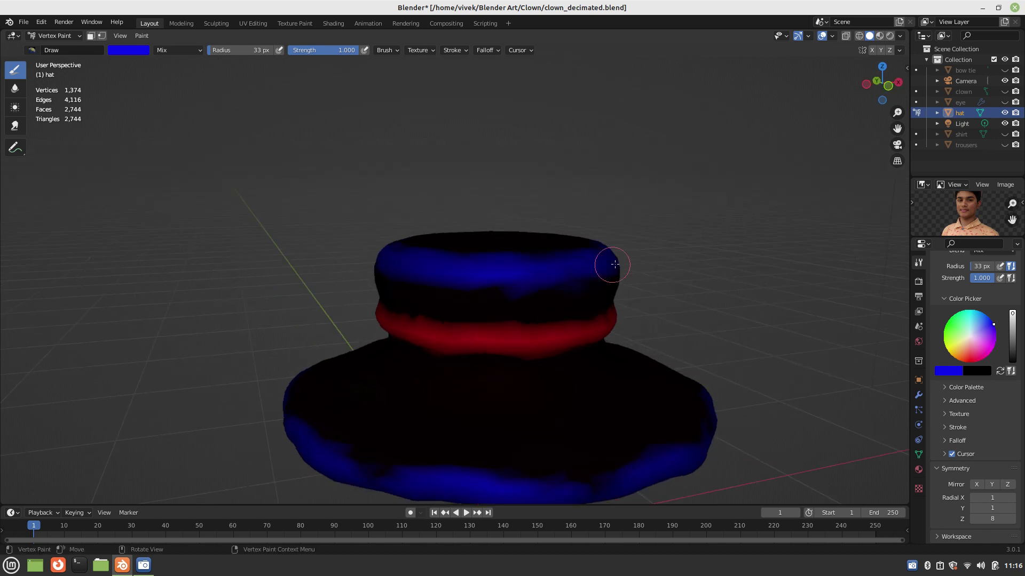
mouse_move(615, 265)
middle_mouse_down()
mouse_move(383, 319)
mouse_move(279, 294)
mouse_move(314, 295)
mouse_move(220, 325)
mouse_move(293, 265)
mouse_move(309, 66)
middle_mouse_up()
key("ctrl+s")
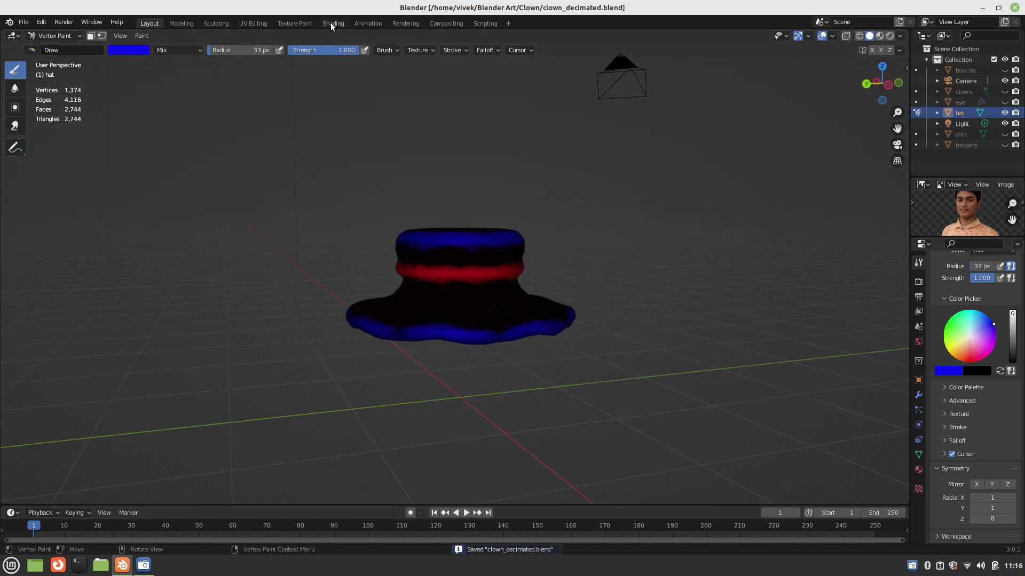
left_click(332, 23)
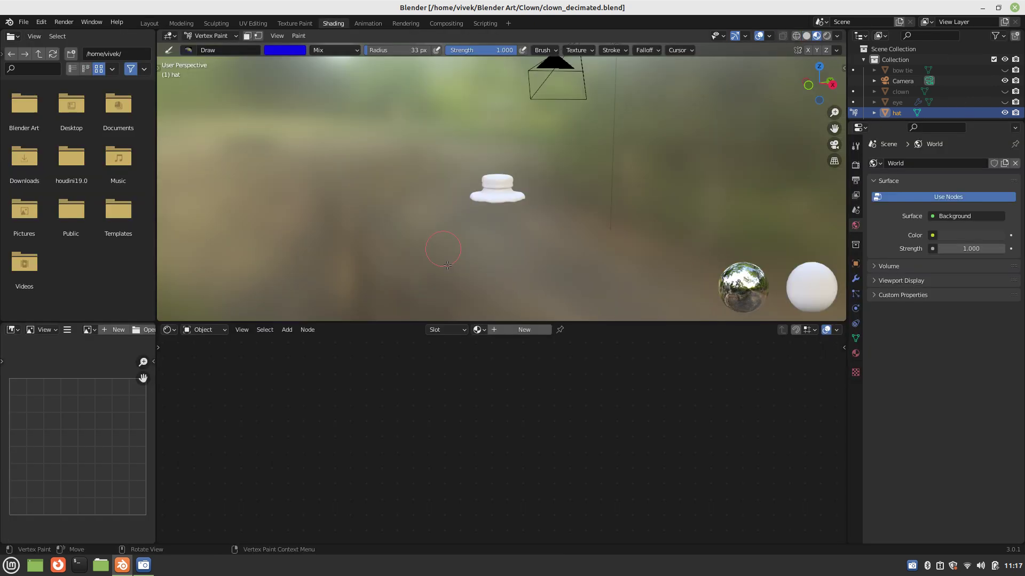
- Give the hat new material Material.006 and bring up the Add node menu
left_click(509, 330)
middle_click_drag(362, 402, 411, 489)
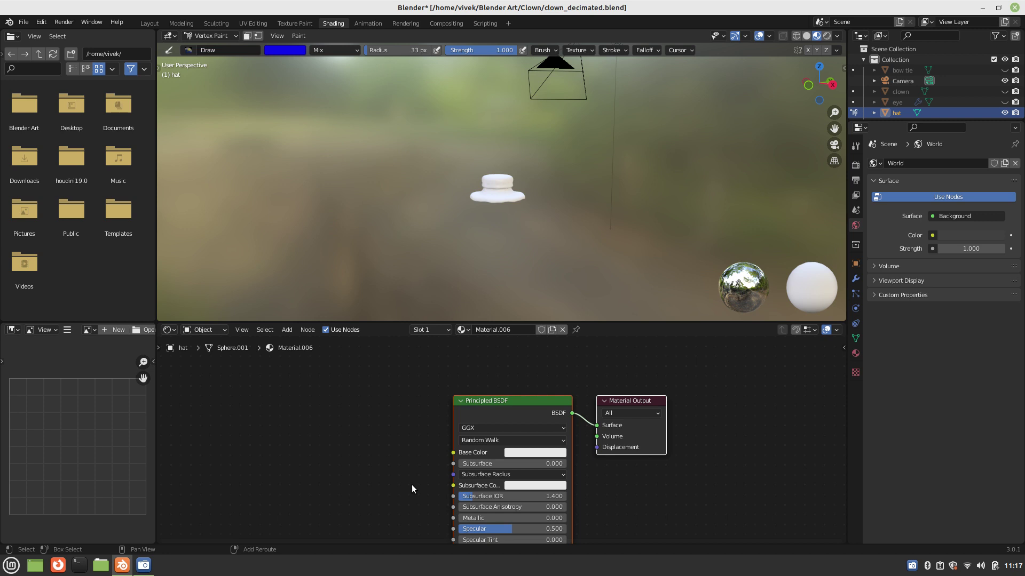
scroll(458, 298, "up", 5)
scroll(457, 297, "up", 1)
key("shift+a")
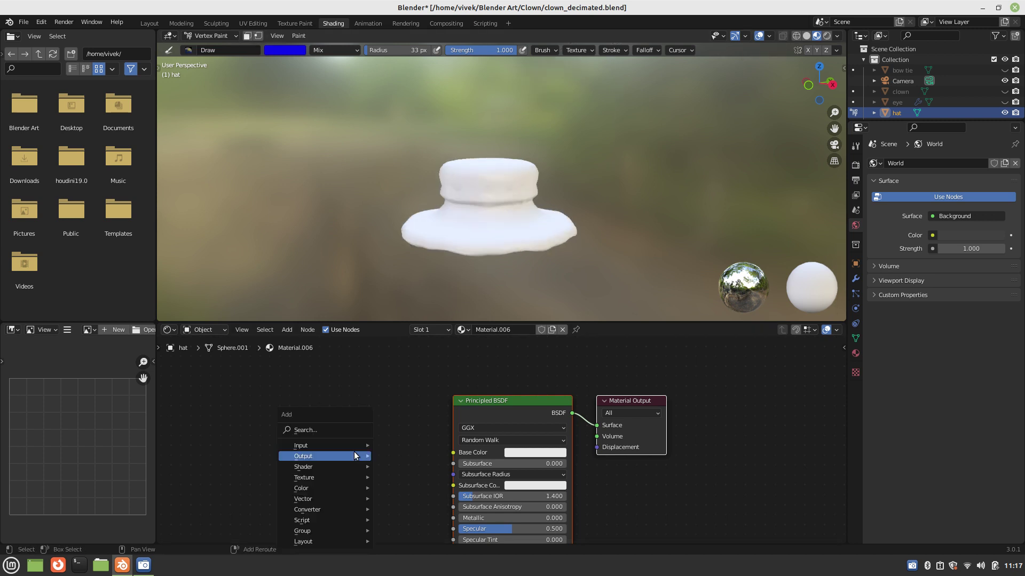
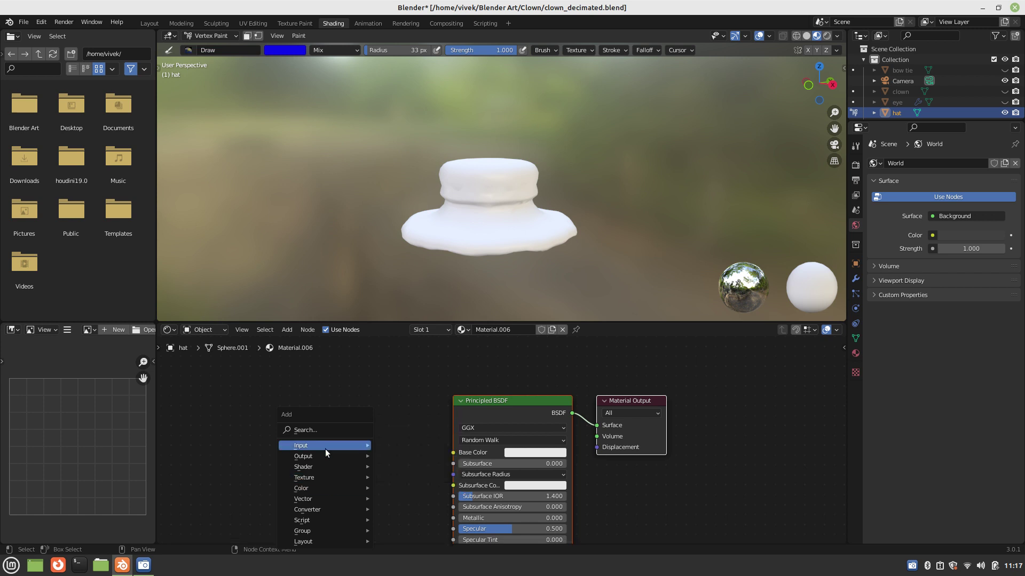
- Add a Vertex Color node and link its Color output to the hat's Principled BSDF Base Color
mouse_move(301, 445)
left_click(412, 424)
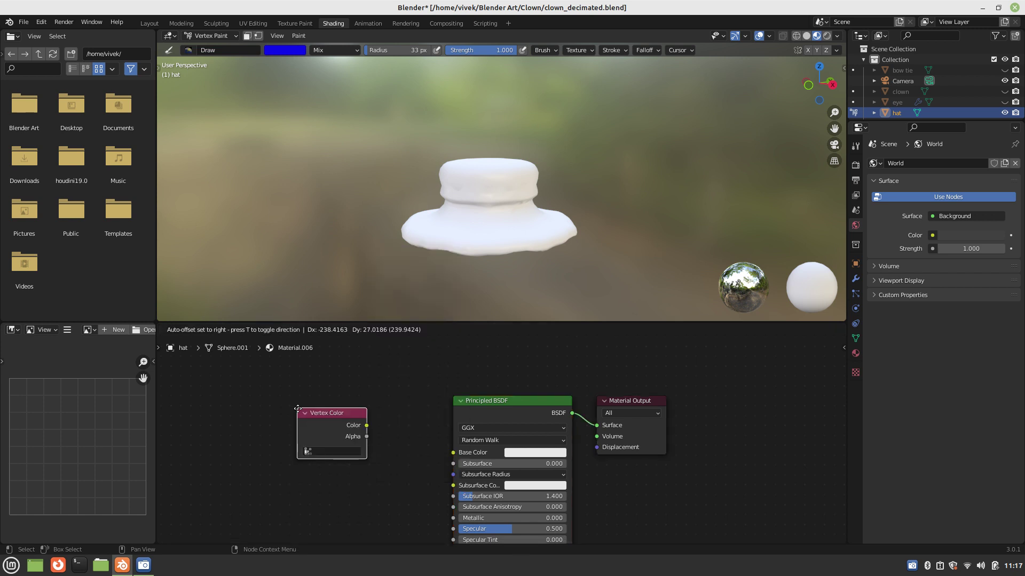
left_click(367, 427)
left_click_drag(367, 425, 454, 452)
left_click(331, 451)
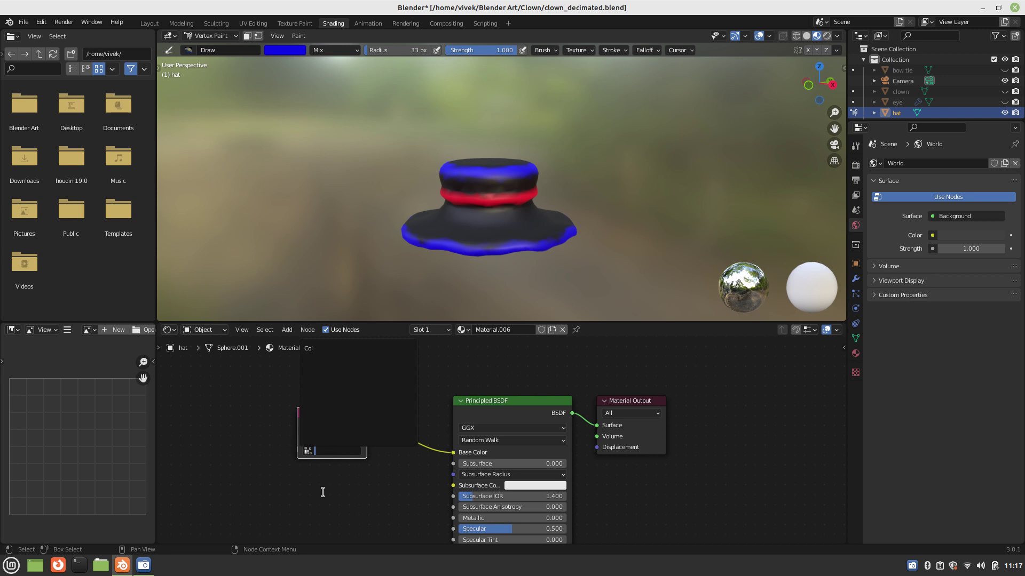
key("Escape")
left_click(324, 452)
key("Escape")
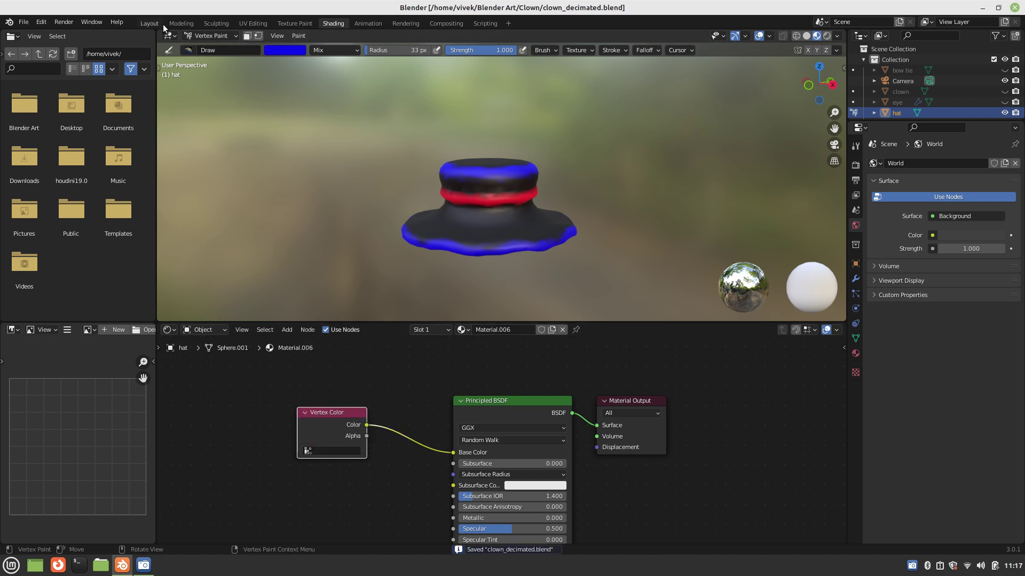
- Return to the Layout workspace in Object Mode
left_click(149, 24)
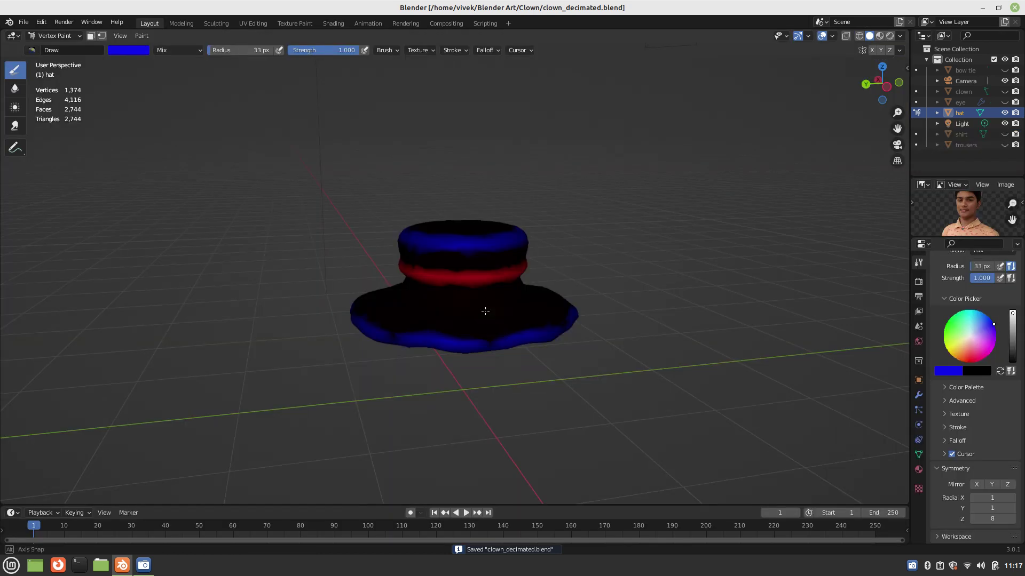
middle_click_drag(485, 311, 61, 65)
left_click(56, 36)
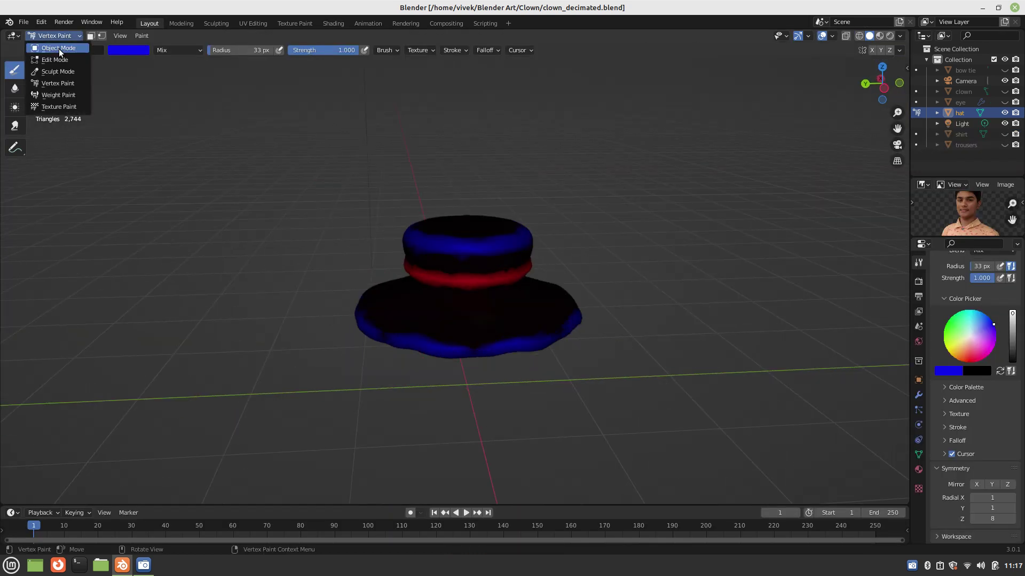
left_click(59, 48)
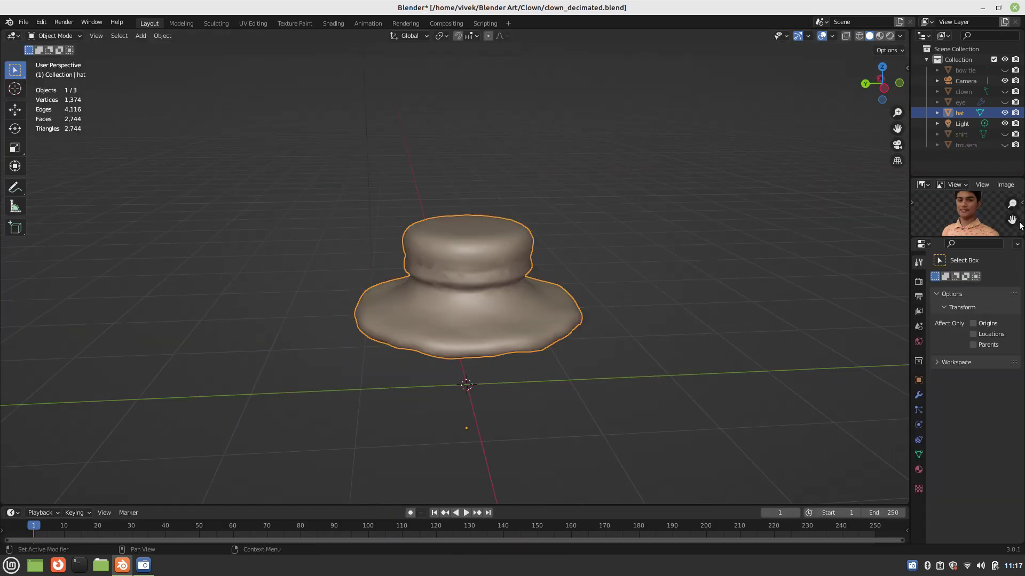
- Hide the hat and unhide the clown figure, viewing it from the front
left_click(1005, 113)
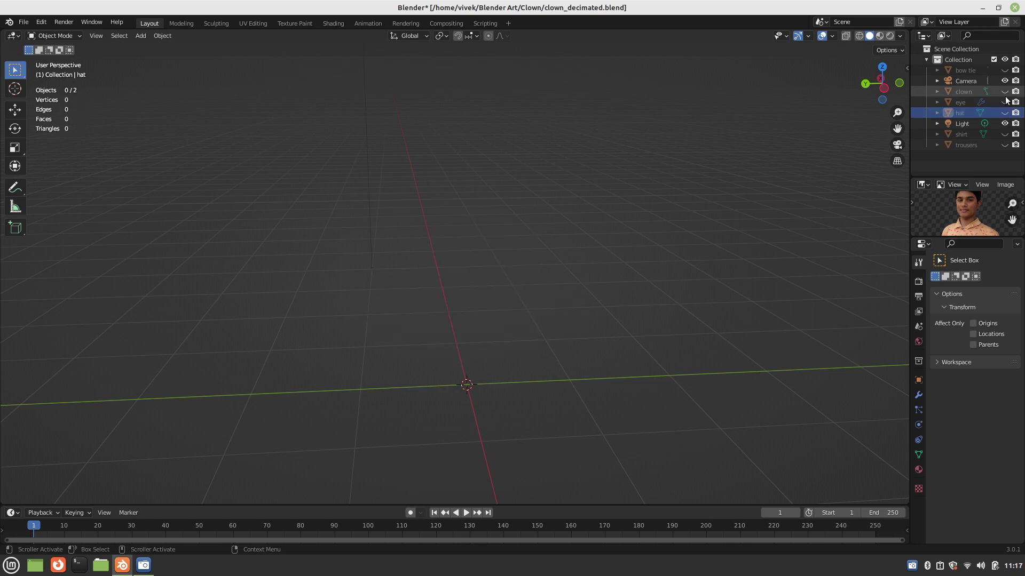
left_click(1004, 92)
key("ctrl+KP_3")
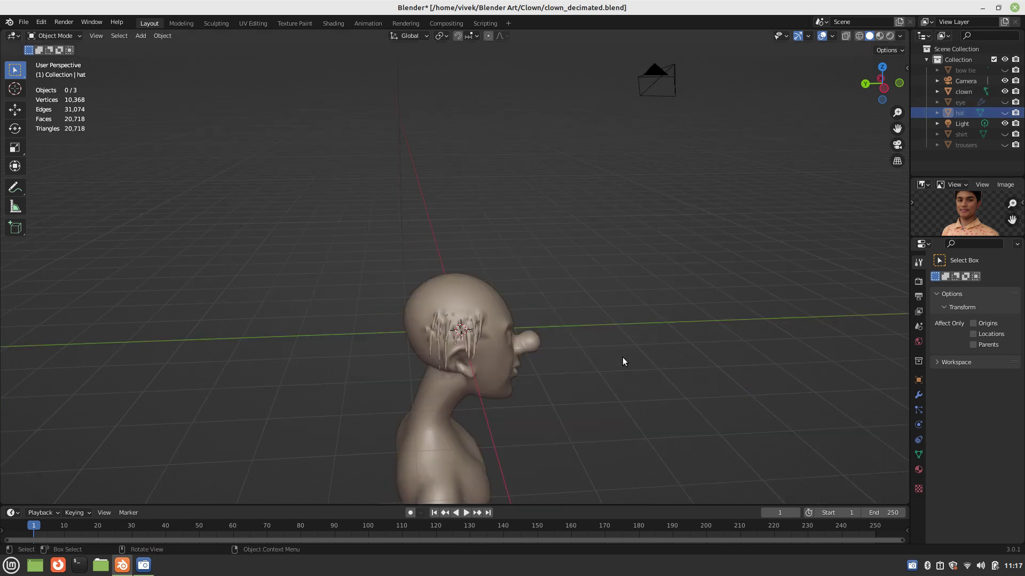
mouse_move(623, 357)
middle_mouse_down()
mouse_move(472, 338)
mouse_move(492, 284)
middle_mouse_up()
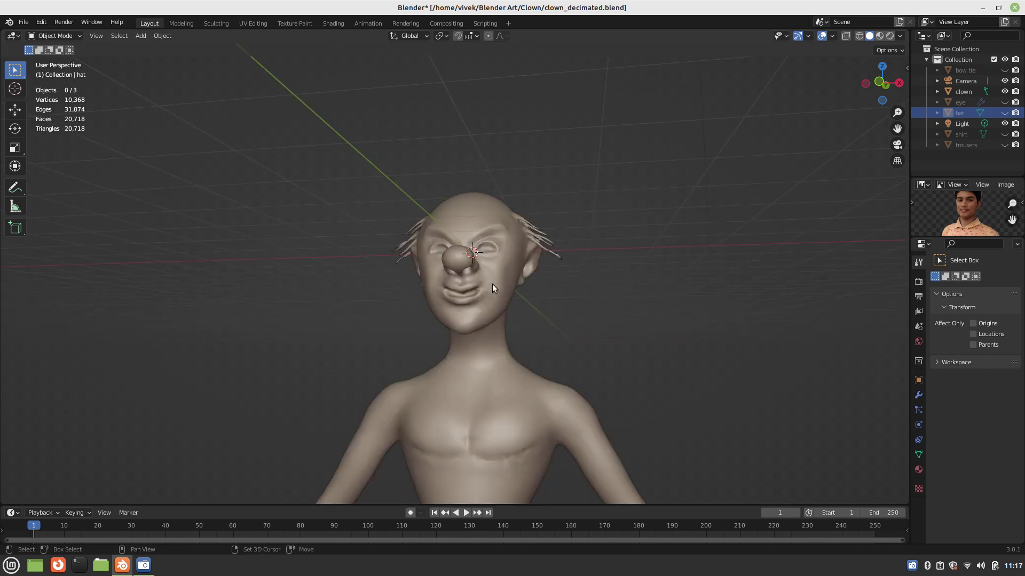
scroll(493, 284, "down", 3)
- Select the clown figure, frame it in view and save clown_decimated.blend
left_click(494, 365)
mouse_move(494, 365)
middle_mouse_down("shift")
mouse_move(515, 281)
mouse_move(510, 326)
middle_mouse_up("shift")
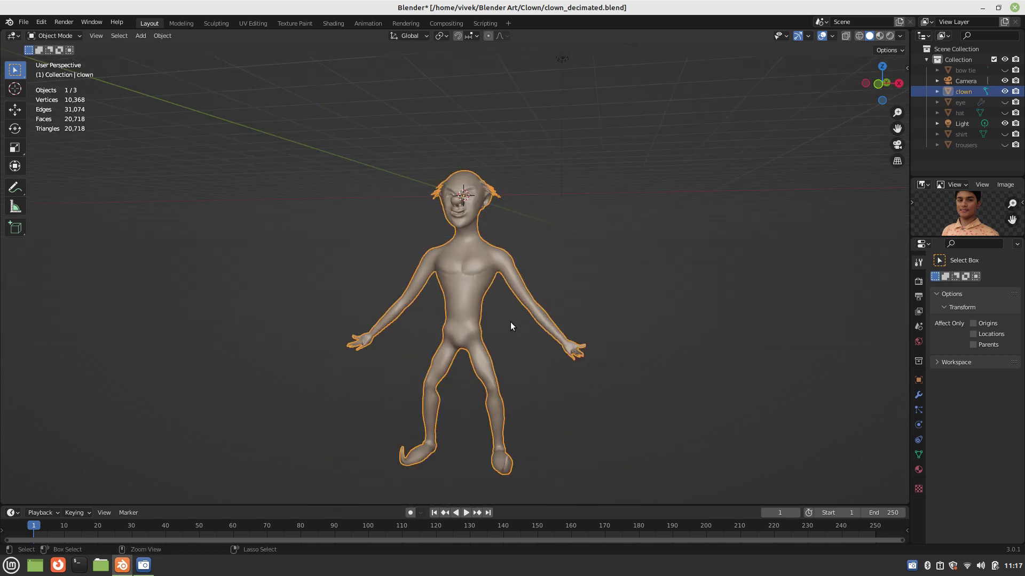
key("ctrl+s")
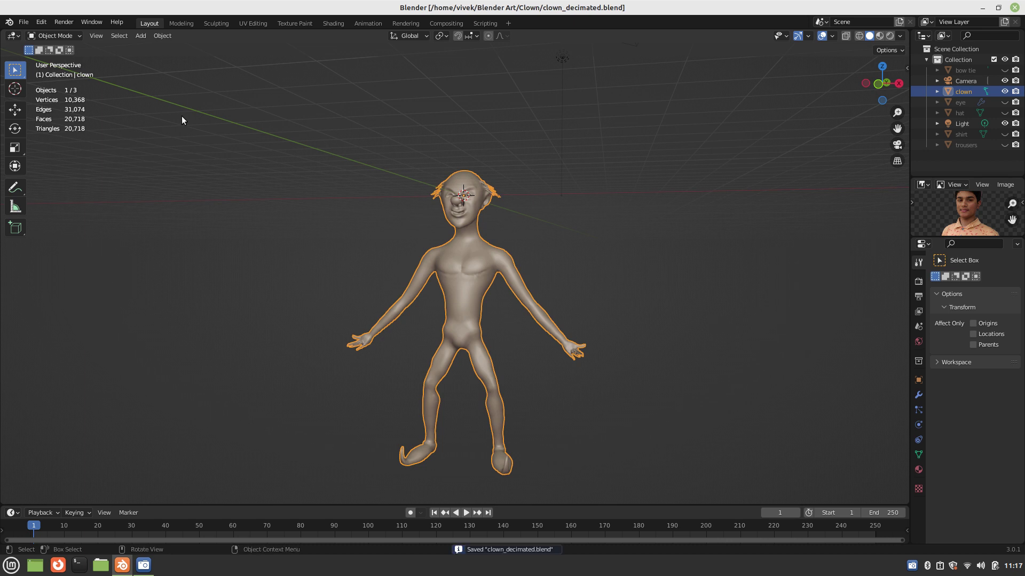
left_click(55, 35)
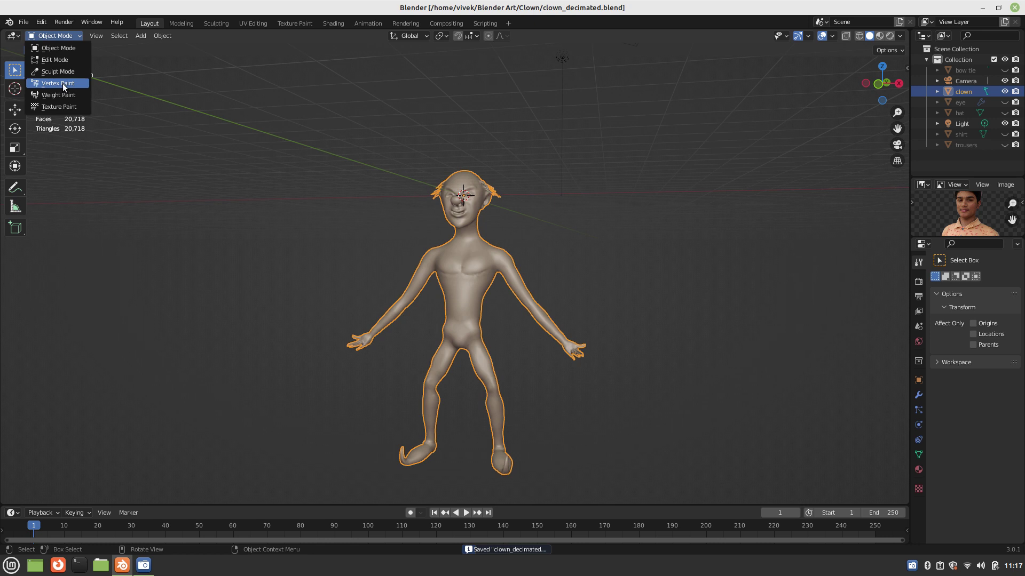
- Enter Vertex Paint mode on the clown and paint pale peach over the brow
left_click(63, 83)
mouse_move(461, 294)
middle_mouse_down()
mouse_move(447, 295)
mouse_move(679, 380)
middle_mouse_up()
scroll(447, 295, "up", 2)
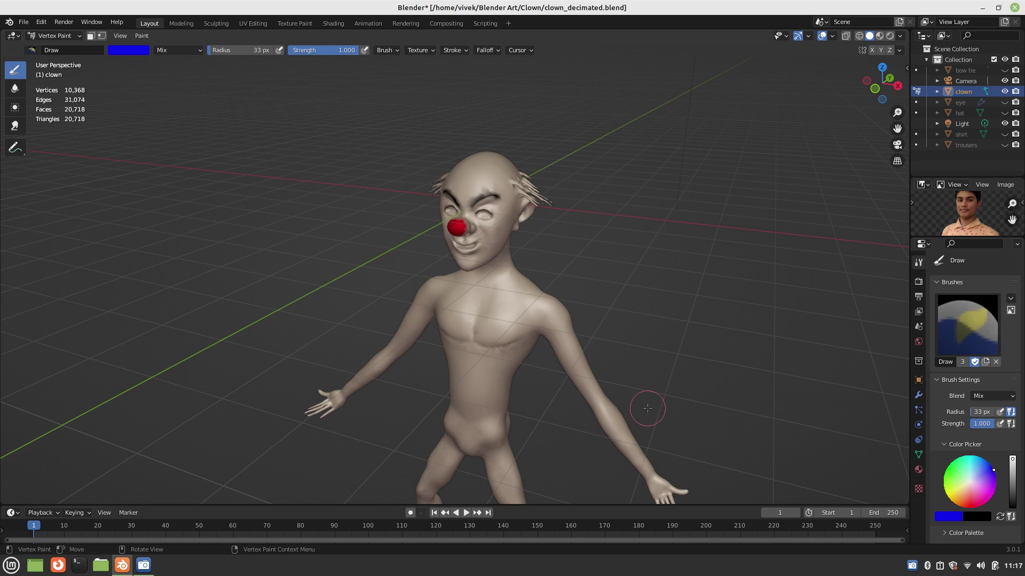
left_click_drag(941, 485, 966, 489)
mouse_move(499, 199)
left_mouse_down()
mouse_move(477, 176)
mouse_move(456, 249)
mouse_move(466, 222)
mouse_move(510, 245)
left_mouse_up()
- Paint orange over the chest, shoulders, collarbone and forehead
scroll(510, 245, "up", 1)
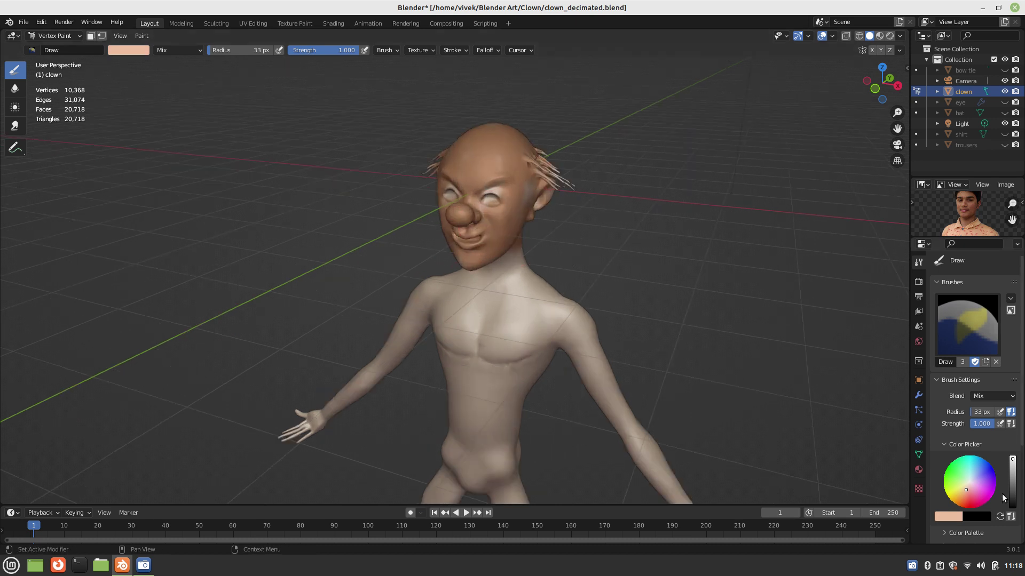
left_click_drag(1008, 462, 849, 415)
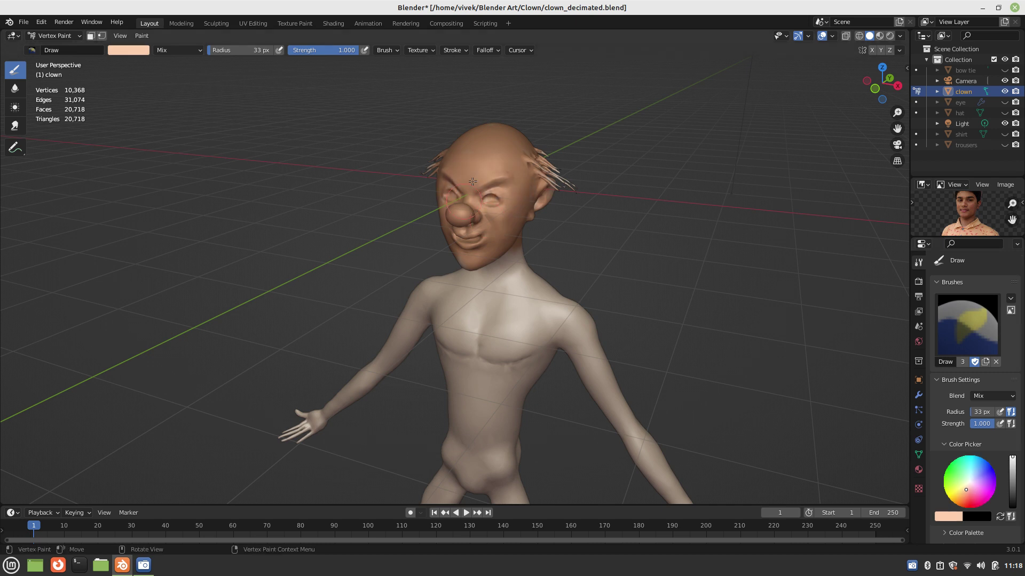
left_click_drag(520, 291, 459, 300)
mouse_move(459, 300)
middle_mouse_down()
mouse_move(496, 315)
mouse_move(425, 310)
mouse_move(438, 323)
middle_mouse_up()
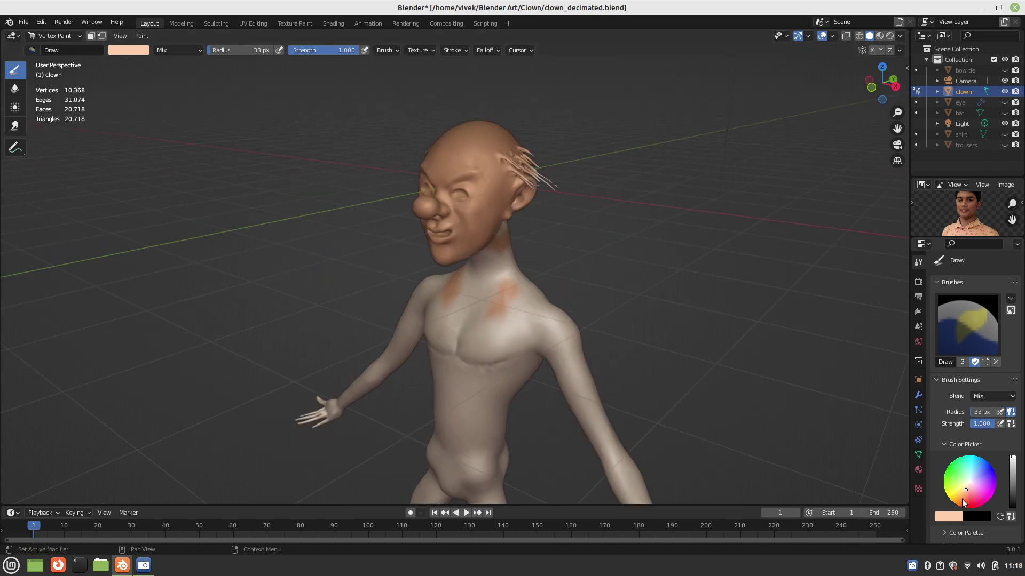
left_click_drag(962, 503, 964, 493)
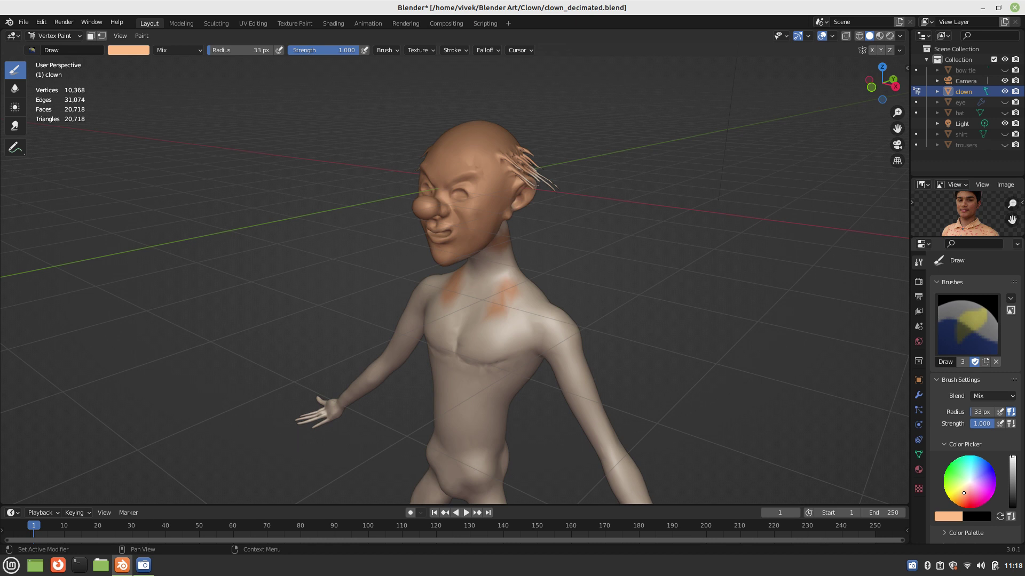
mouse_move(480, 158)
left_mouse_down()
mouse_move(473, 185)
mouse_move(467, 175)
left_mouse_up()
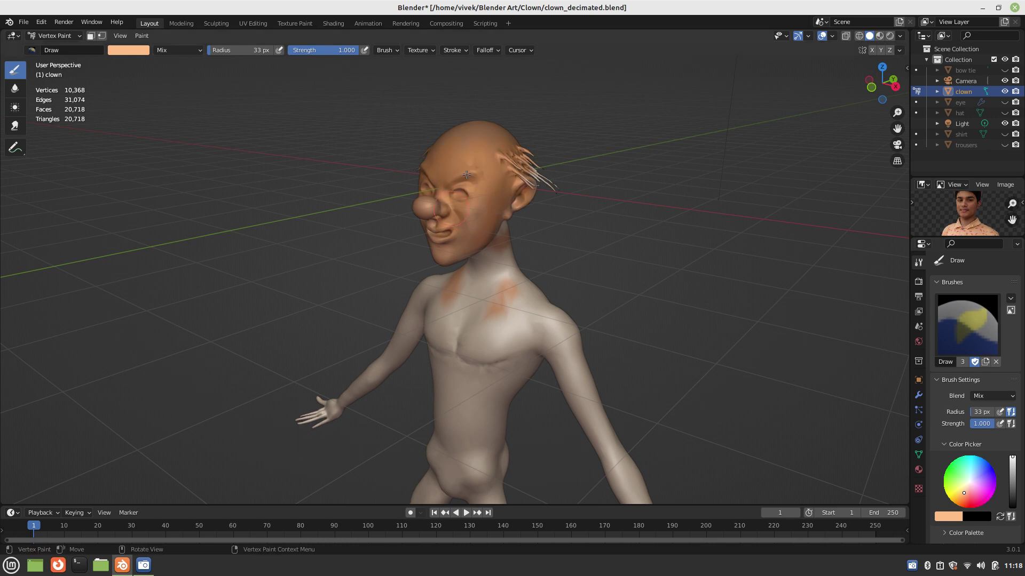
mouse_move(435, 283)
left_mouse_down()
mouse_move(498, 375)
mouse_move(792, 427)
left_mouse_up()
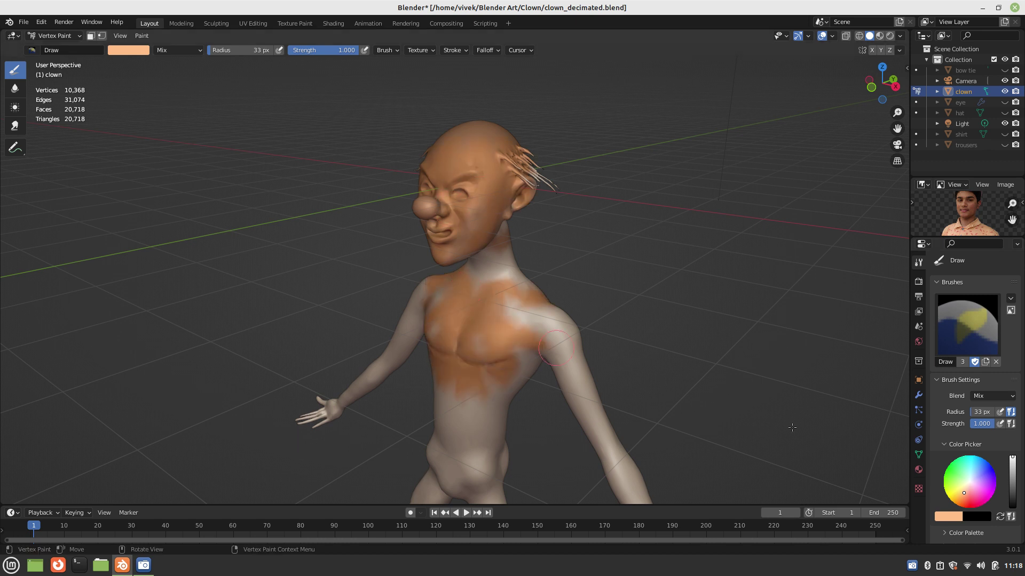
- Switch to a salmon-peach brush colour and paint down the upper arm
left_click(966, 493)
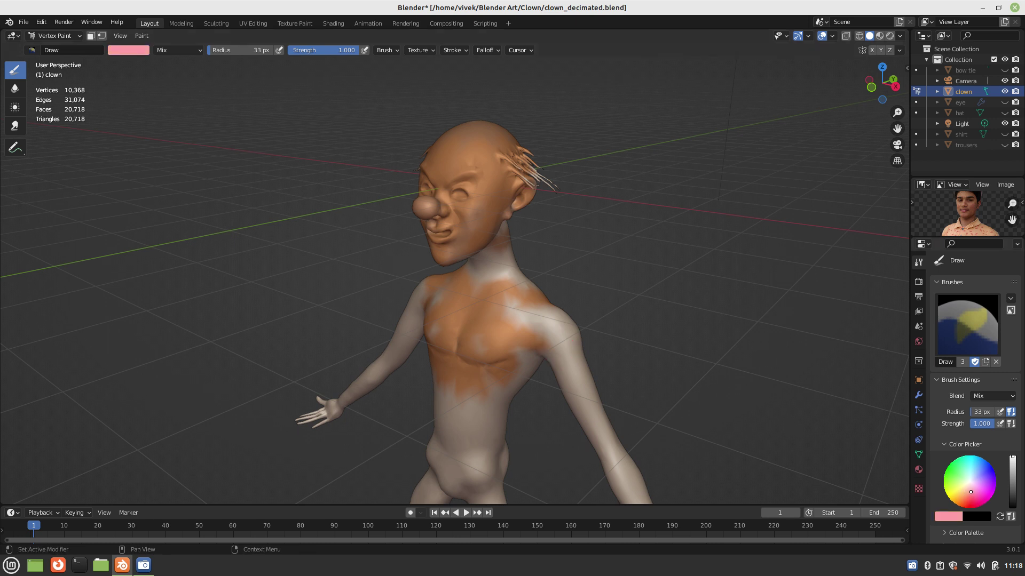
left_click_drag(971, 491, 966, 491)
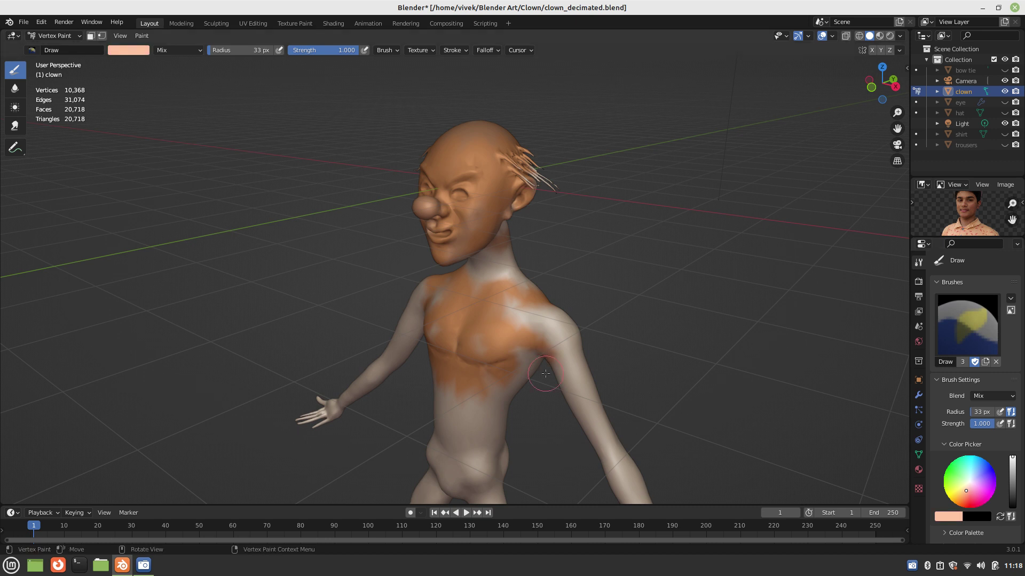
left_click_drag(545, 373, 607, 435)
left_click_drag(581, 373, 559, 405)
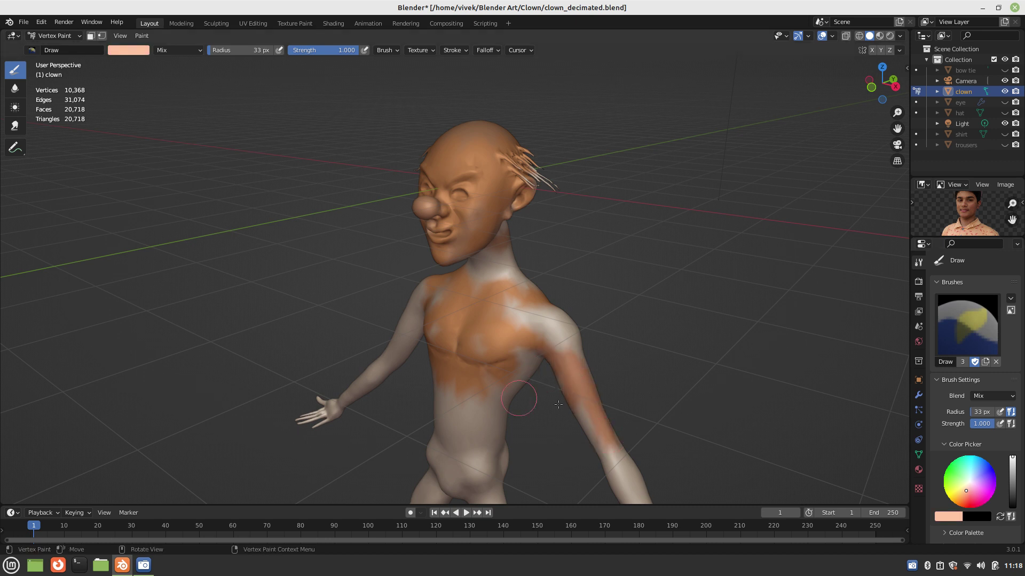
- Paint pink across the abdomen up to the neck, then undo the last two strokes
left_click(961, 494)
left_click_drag(961, 493, 970, 491)
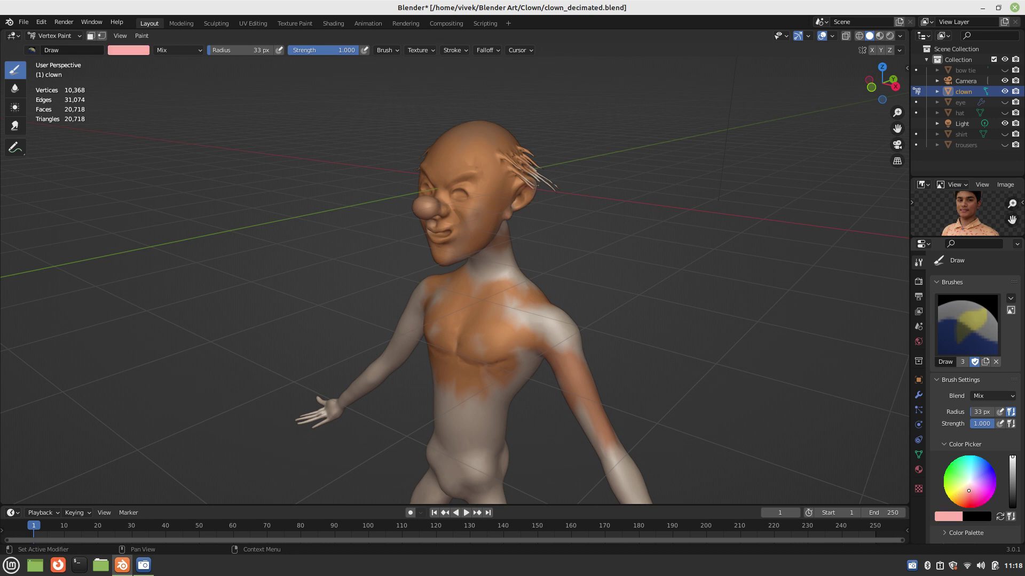
mouse_move(538, 394)
left_mouse_down()
mouse_move(468, 439)
mouse_move(482, 400)
left_mouse_up()
mouse_move(476, 338)
left_mouse_down()
mouse_move(477, 285)
mouse_move(478, 459)
left_mouse_up()
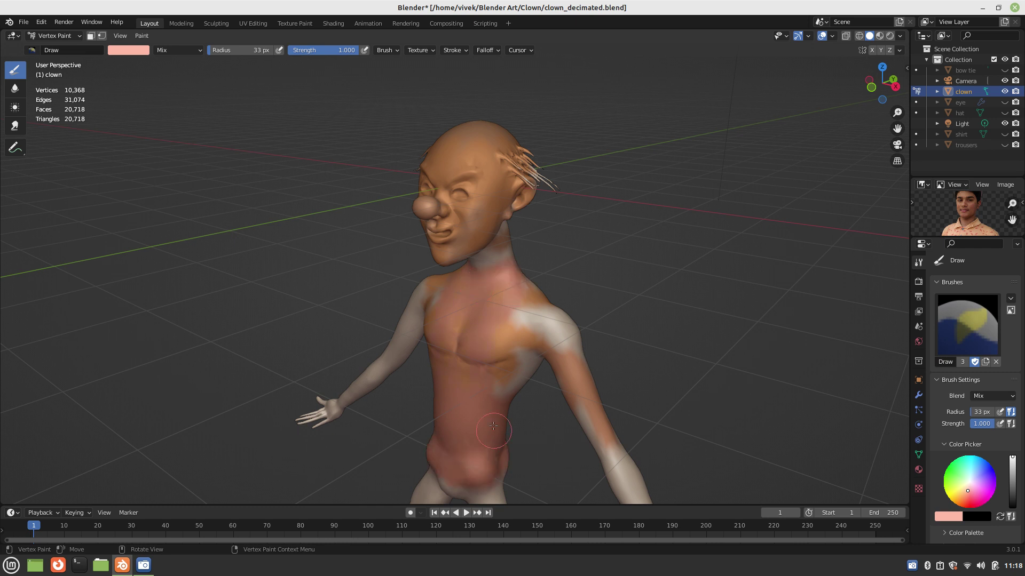
key("ctrl+z")
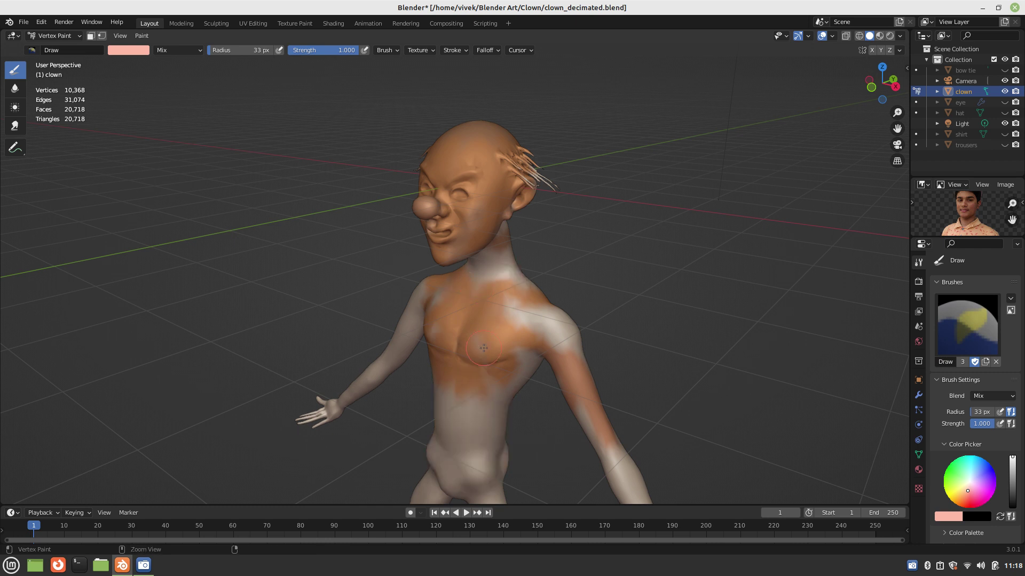
key("ctrl+z")
key("ctrl+z")
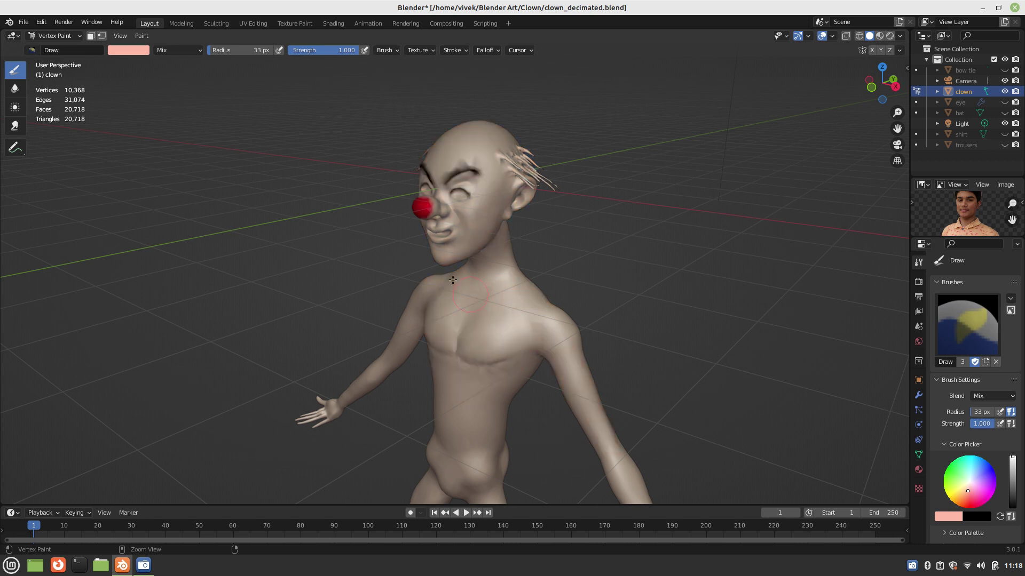
- Paint salmon over the face, chest, shoulders and neck, enlarging the brush to 83 px
mouse_move(496, 192)
left_mouse_down()
mouse_move(435, 215)
mouse_move(437, 241)
mouse_move(399, 279)
mouse_move(555, 318)
left_mouse_up()
middle_click_drag(555, 318, 515, 292)
mouse_move(515, 292)
left_mouse_down()
mouse_move(516, 185)
mouse_move(417, 323)
mouse_move(482, 304)
mouse_move(492, 379)
mouse_move(464, 173)
mouse_move(468, 355)
left_mouse_up()
key("f")
left_click(515, 305)
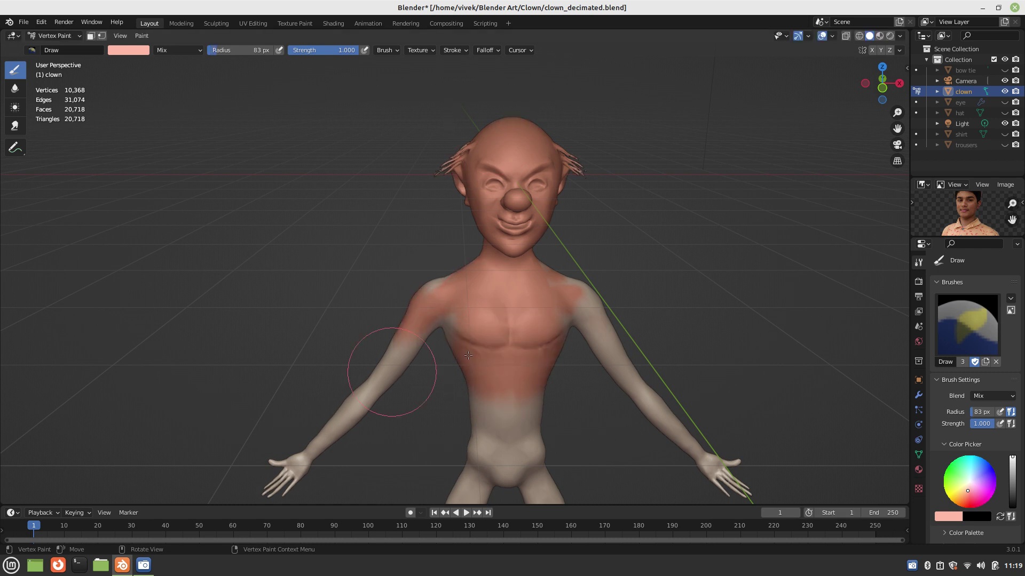
- Paint the belly, right shoulder, thighs and knees skin tone, saving along the way
middle_click_drag(468, 356, 468, 254, "shift")
mouse_move(469, 254)
left_mouse_down()
mouse_move(612, 204)
mouse_move(601, 204)
mouse_move(533, 292)
left_mouse_up()
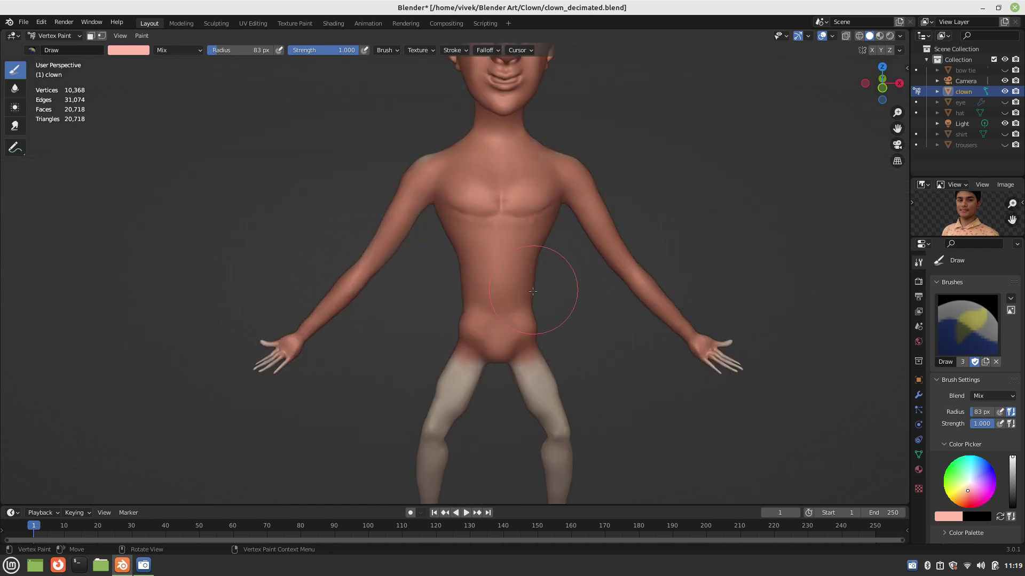
key("ctrl+s")
scroll(502, 352, "down", 2)
mouse_move(502, 352)
left_mouse_down()
mouse_move(542, 438)
mouse_move(452, 470)
mouse_move(554, 452)
left_mouse_up()
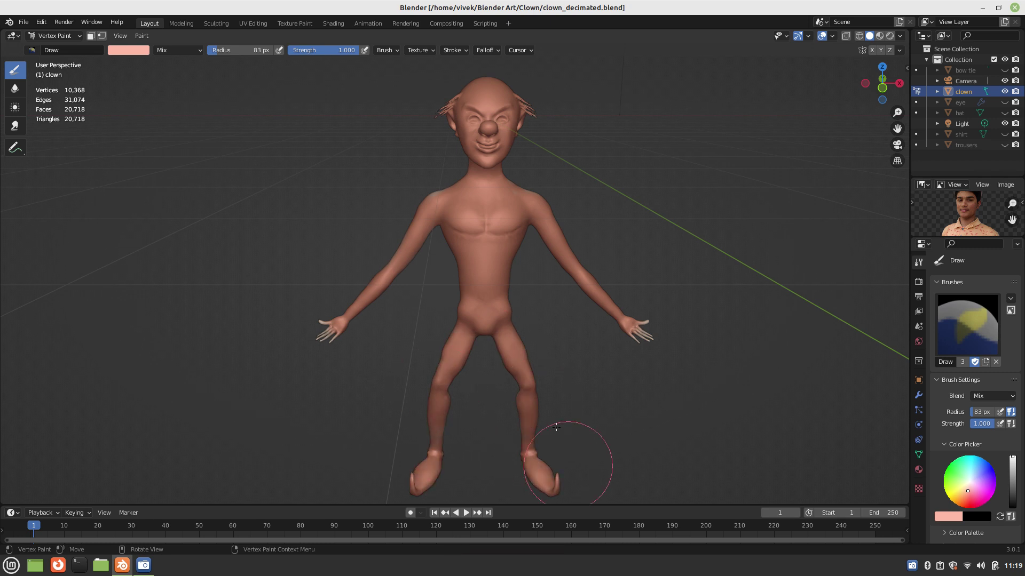
- Paint the pale upper arm skin tone and save the file
mouse_move(425, 227)
middle_mouse_down()
mouse_move(496, 290)
mouse_move(438, 114)
middle_mouse_up()
mouse_move(360, 251)
left_mouse_down()
mouse_move(327, 307)
mouse_move(443, 409)
mouse_move(526, 268)
left_mouse_up()
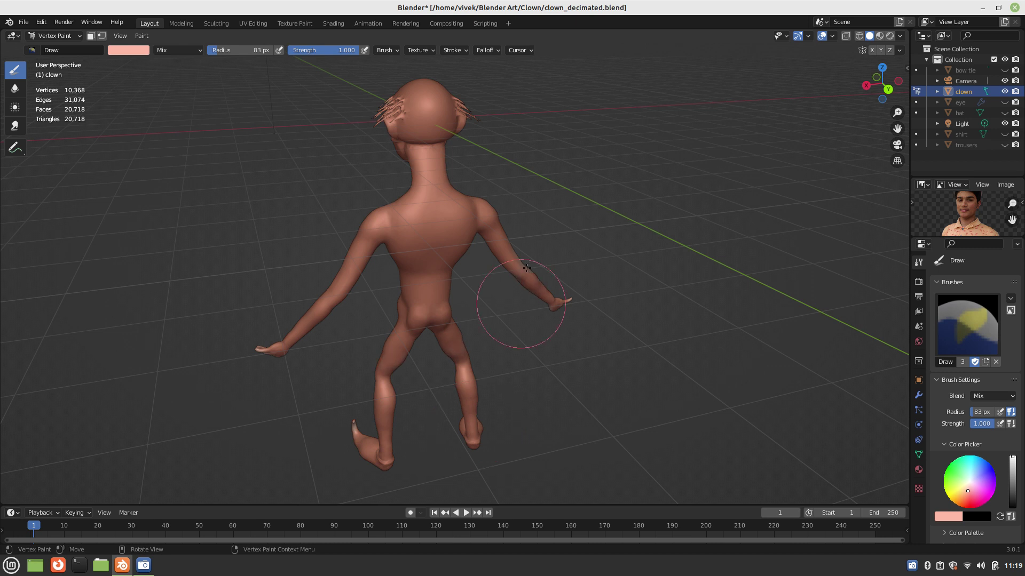
mouse_move(527, 268)
middle_mouse_down()
mouse_move(331, 225)
mouse_move(344, 257)
middle_mouse_up()
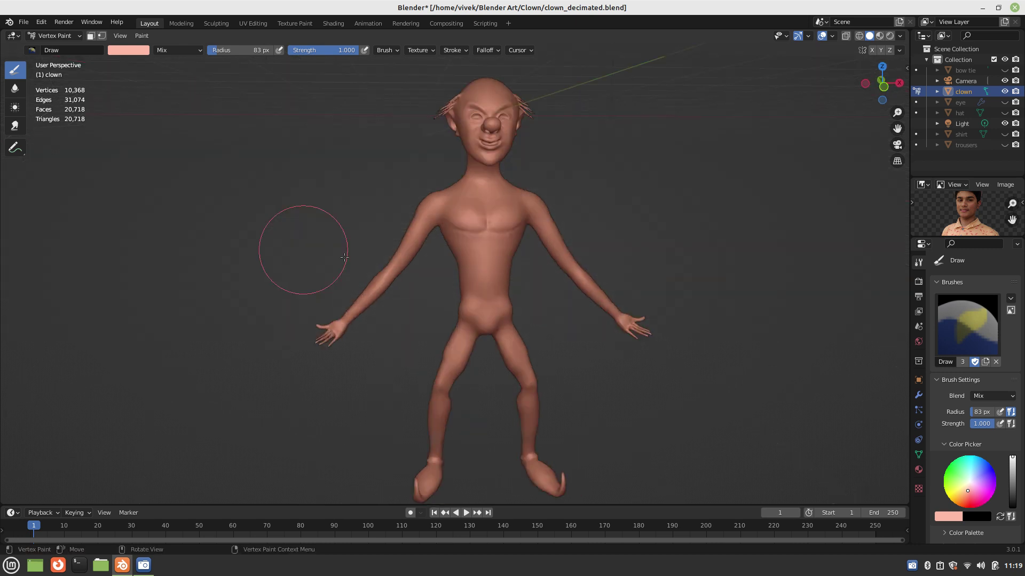
scroll(344, 257, "down", 2)
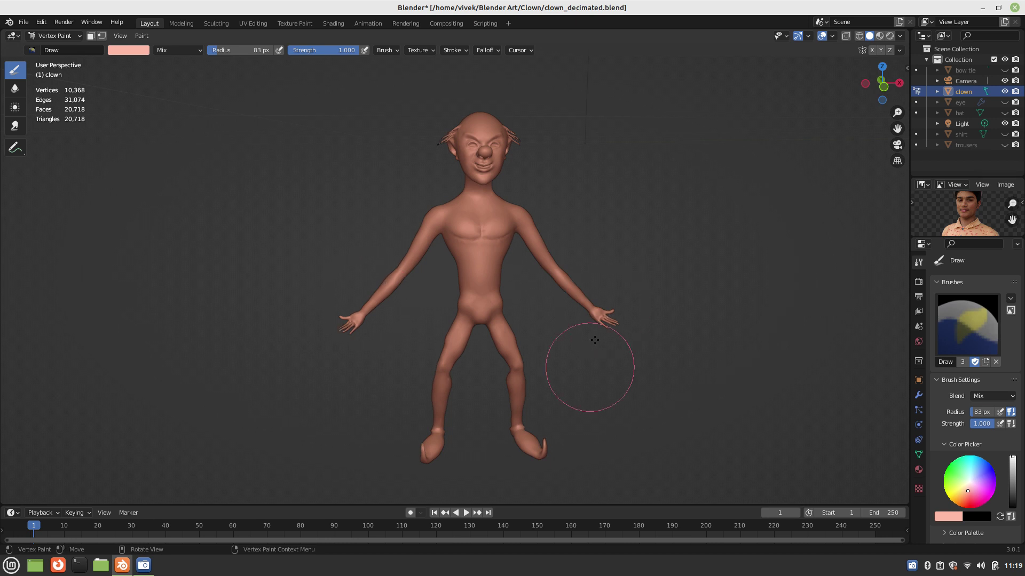
middle_click_drag(595, 340, 463, 280)
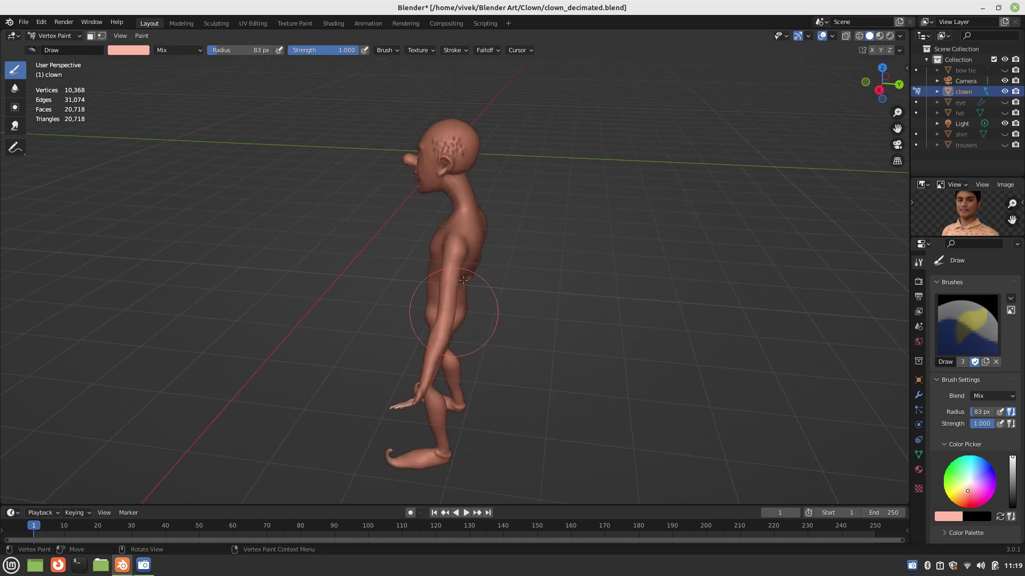
key("ctrl+s")
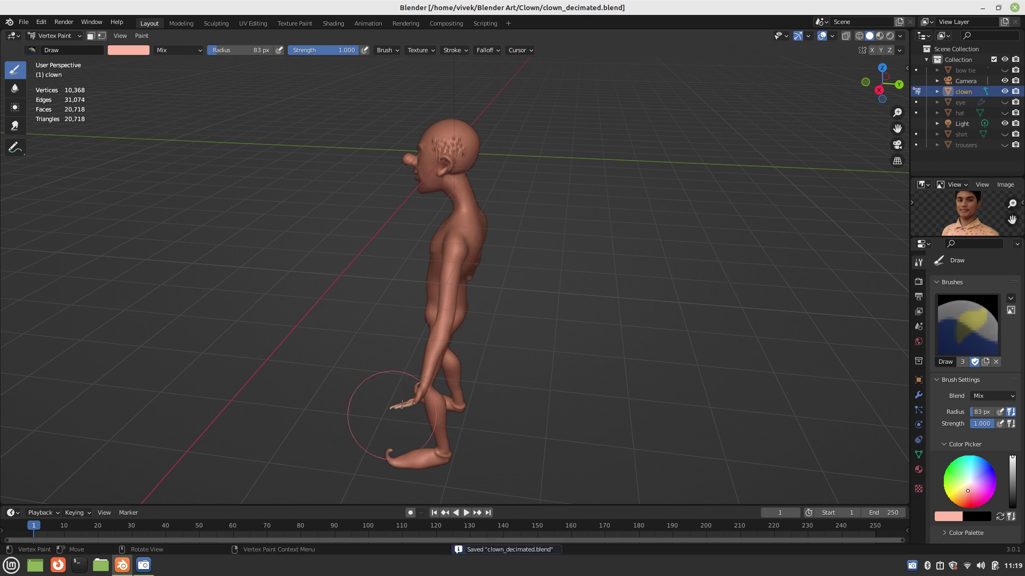
- Orbit around the clown to check the skin paint from several angles
mouse_move(402, 405)
middle_mouse_down()
mouse_move(473, 323)
mouse_move(471, 389)
mouse_move(499, 313)
middle_mouse_up()
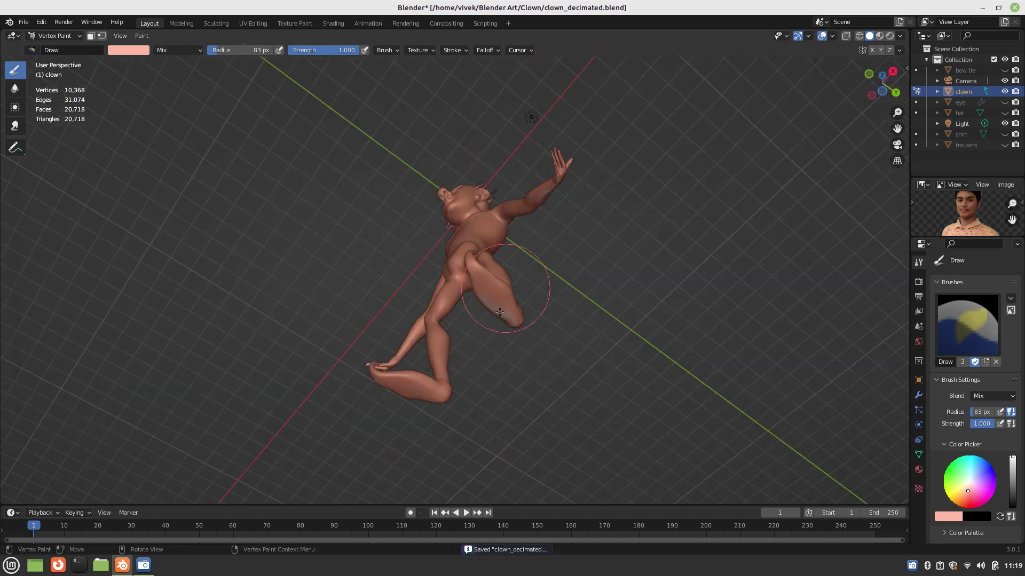
middle_click_drag(396, 332, 455, 331)
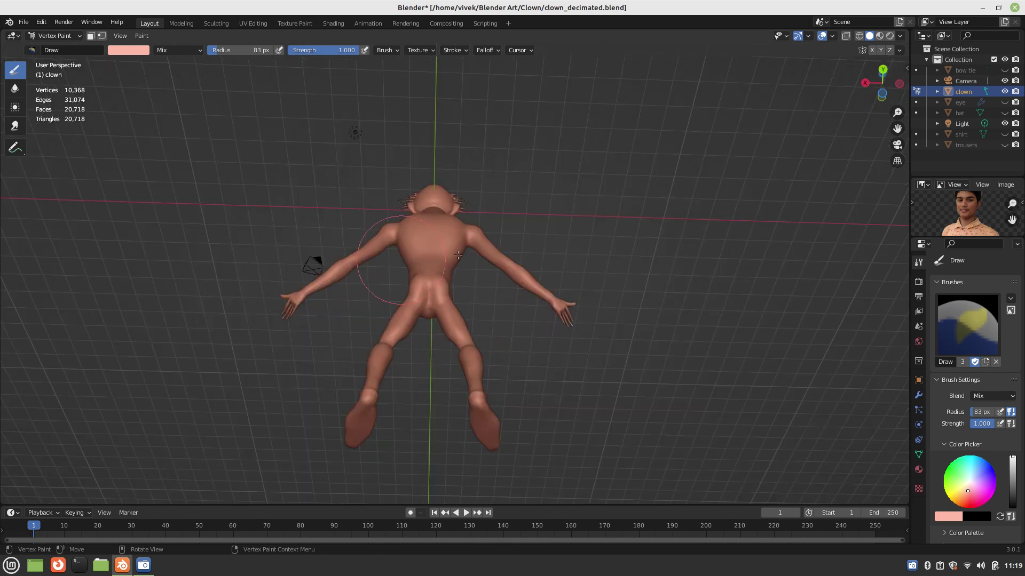
mouse_move(458, 255)
middle_mouse_down()
mouse_move(453, 324)
mouse_move(420, 257)
middle_mouse_up()
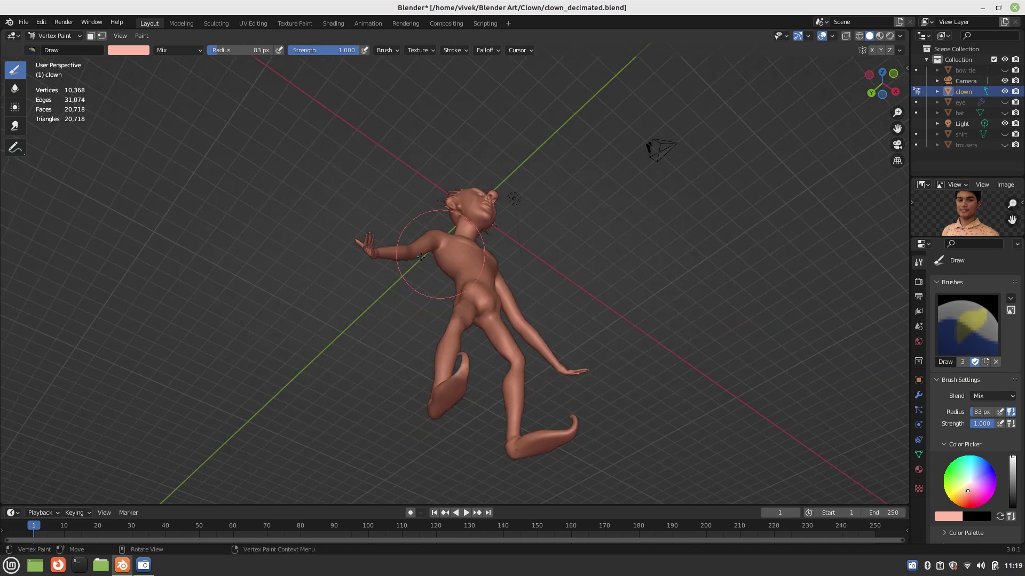
middle_click_drag(514, 256, 455, 238)
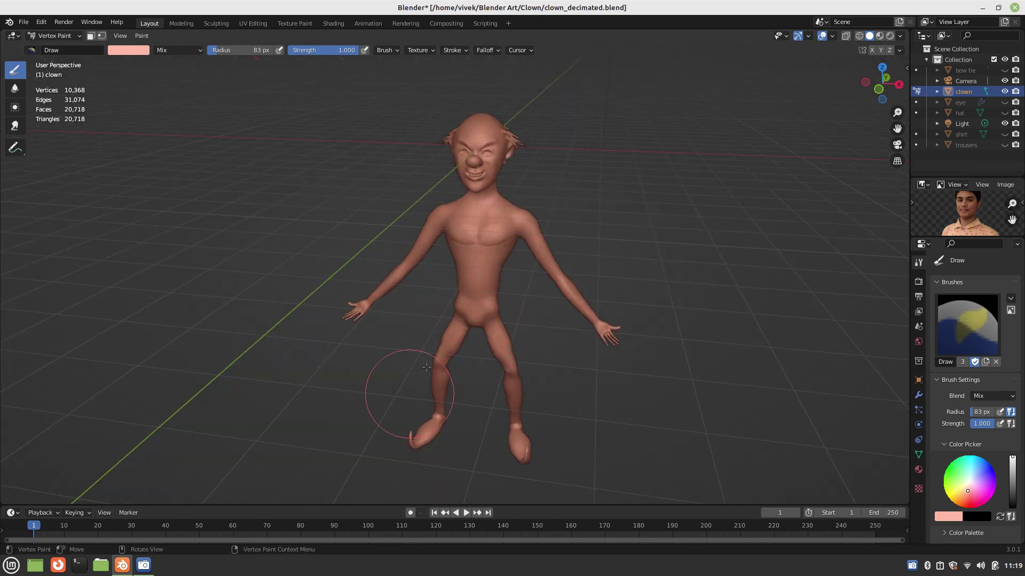
middle_click_drag(427, 367, 469, 286)
scroll(469, 286, "up", 5)
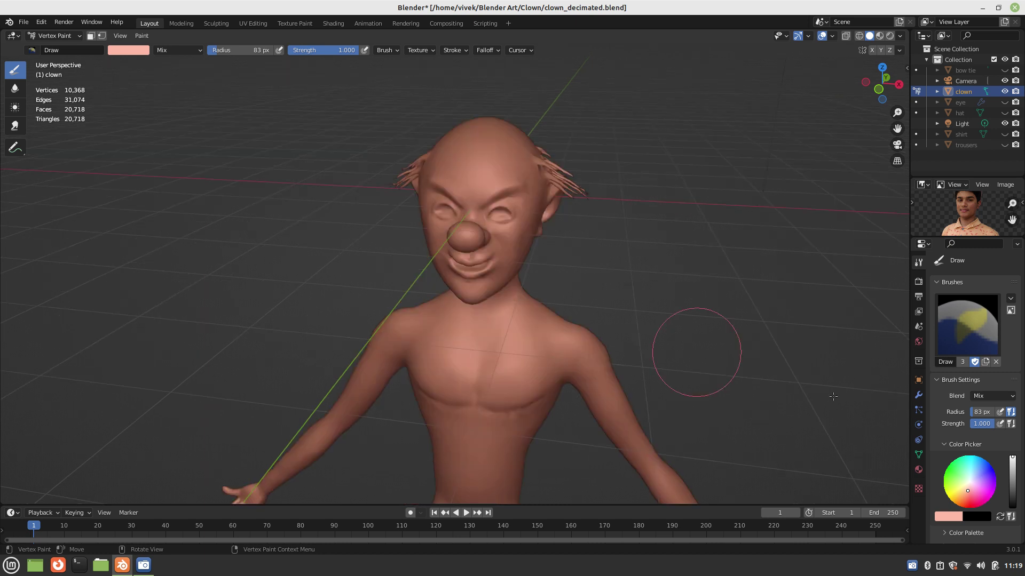
- Set the paint colour to pure black and the brush radius to 24 px
left_click(1012, 487)
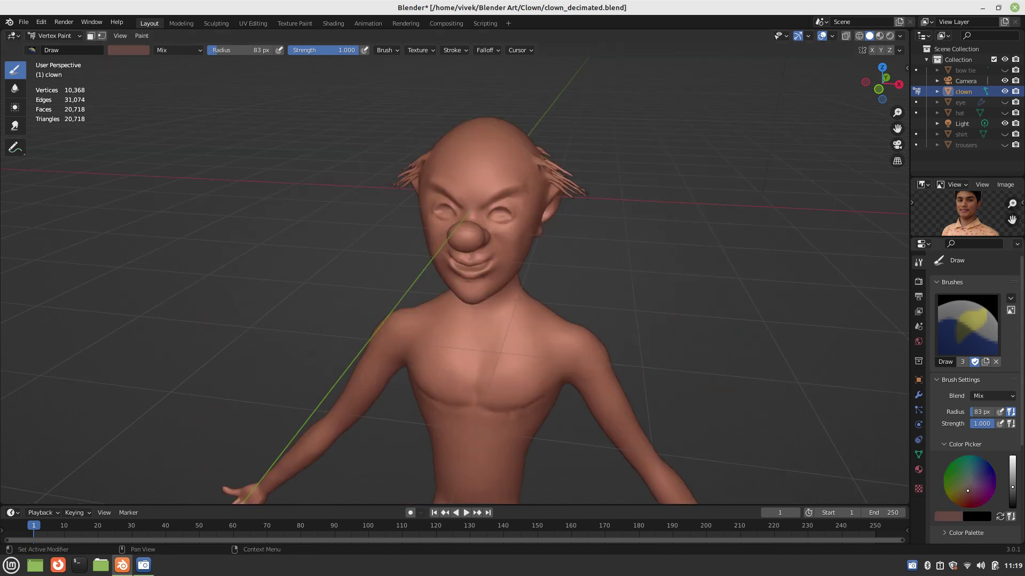
left_click_drag(1012, 487, 1012, 507)
key("f")
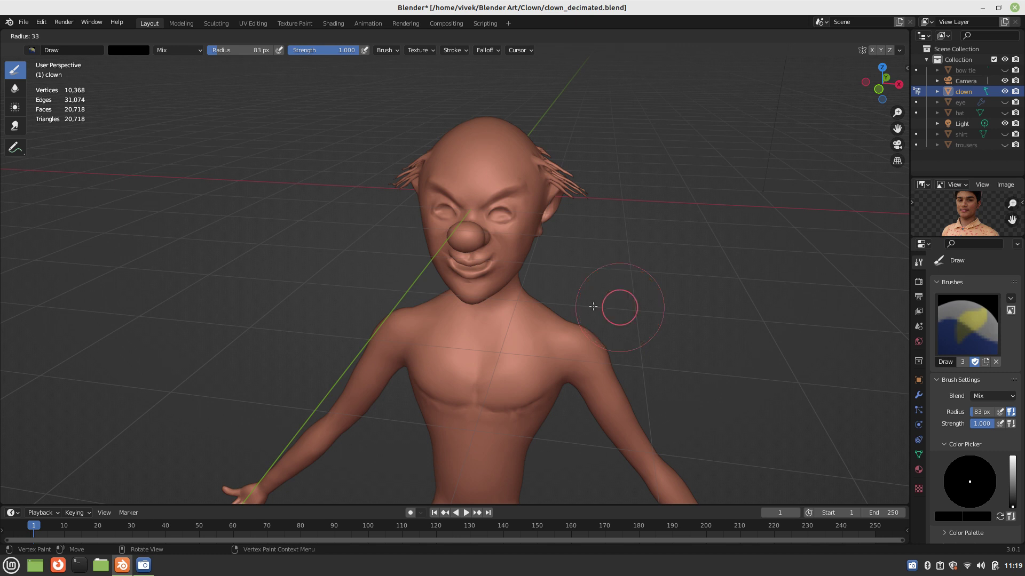
left_click(606, 307)
mouse_move(606, 308)
middle_mouse_down()
mouse_move(552, 326)
mouse_move(536, 257)
middle_mouse_up()
scroll(551, 327, "up", 4)
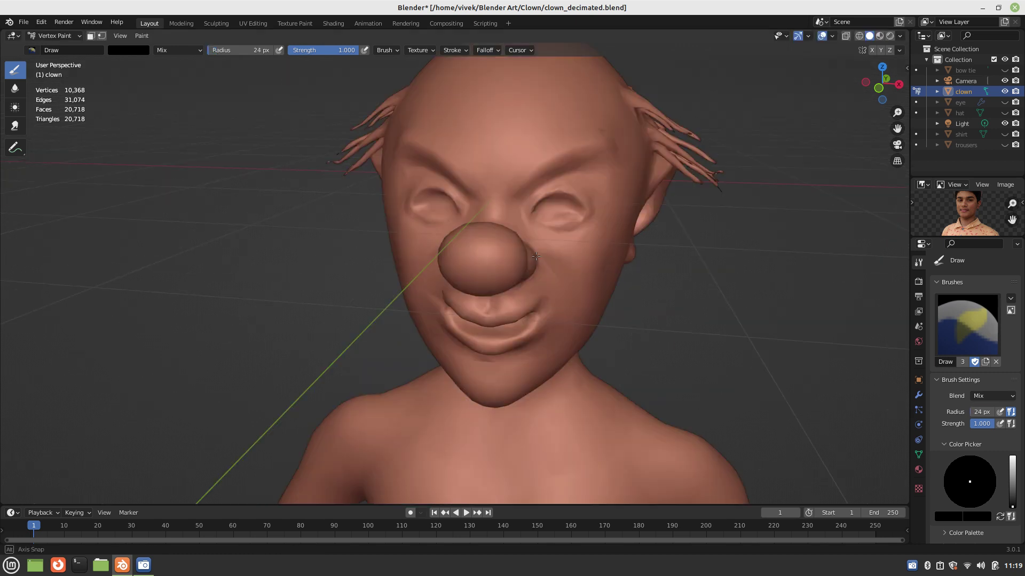
mouse_move(527, 188)
left_mouse_down()
mouse_move(568, 157)
mouse_move(492, 204)
left_mouse_up()
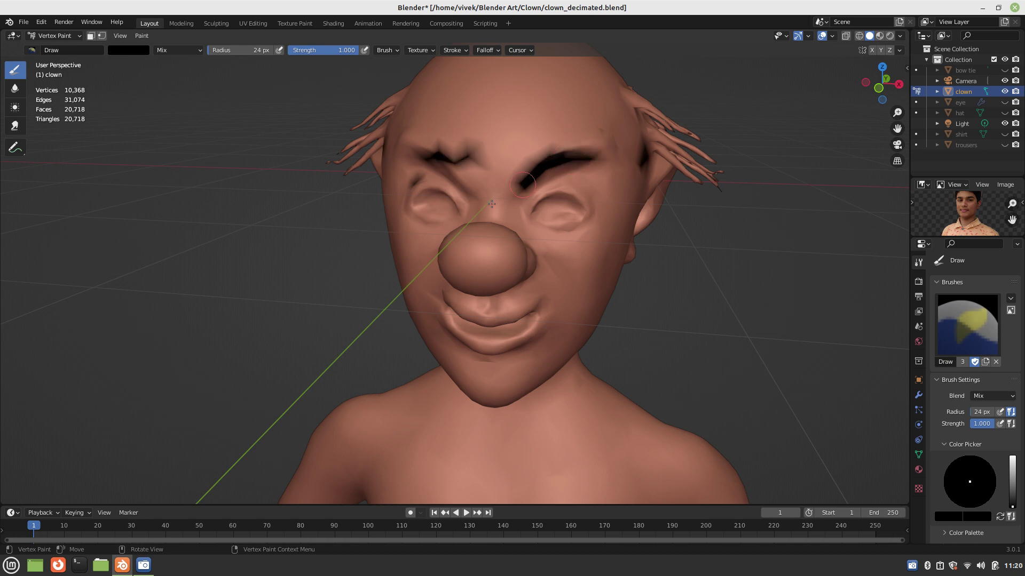
key("KP_1")
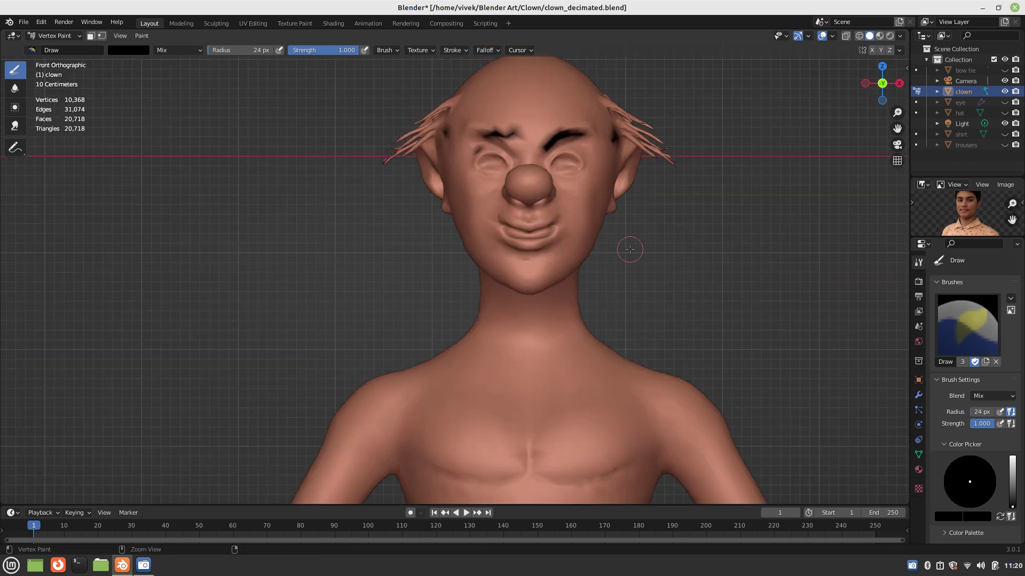
key("ctrl+z")
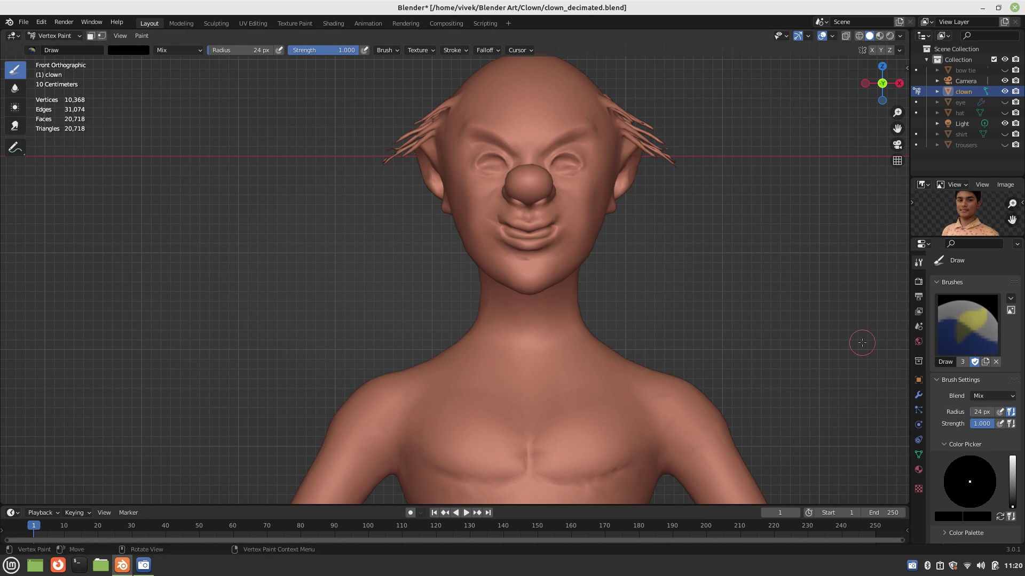
scroll(969, 468, "down", 5)
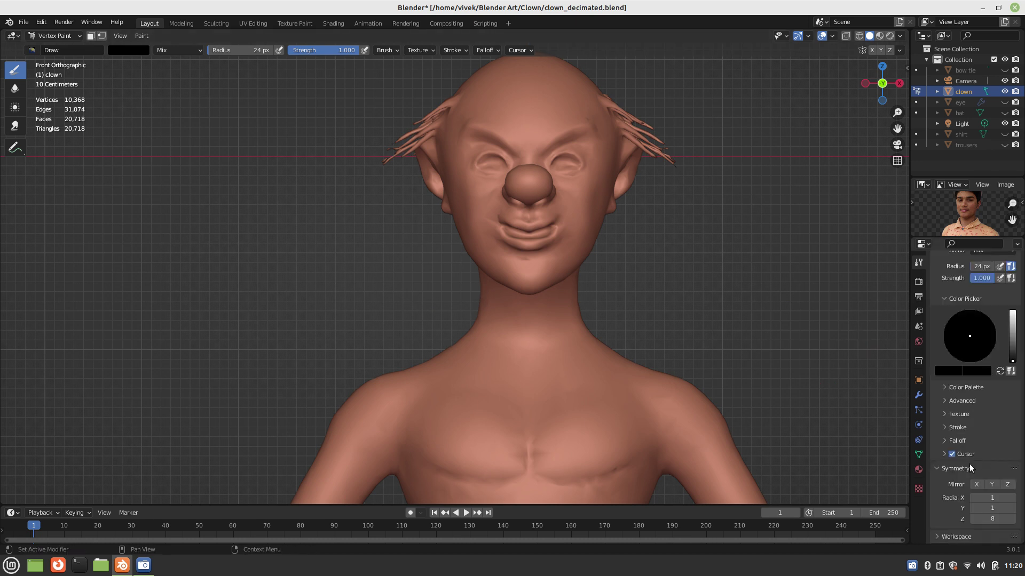
- Enable X mirror symmetry with a radial Z count of 1
left_click(976, 484)
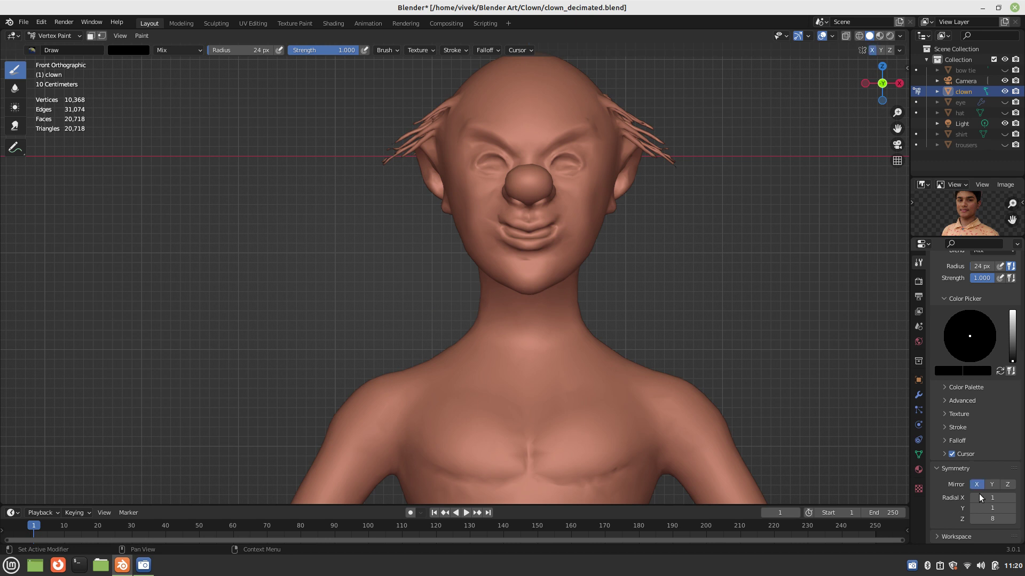
left_click(994, 520)
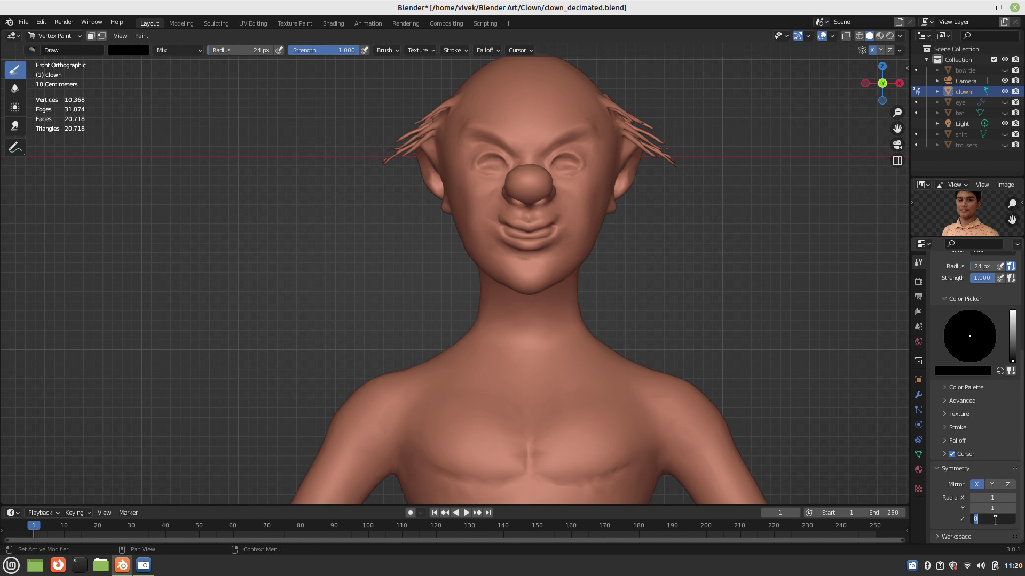
type("1")
key("Return")
- Paint black eyebrows on both sides of the clown's head
middle_click_drag(597, 243, 576, 286, "shift")
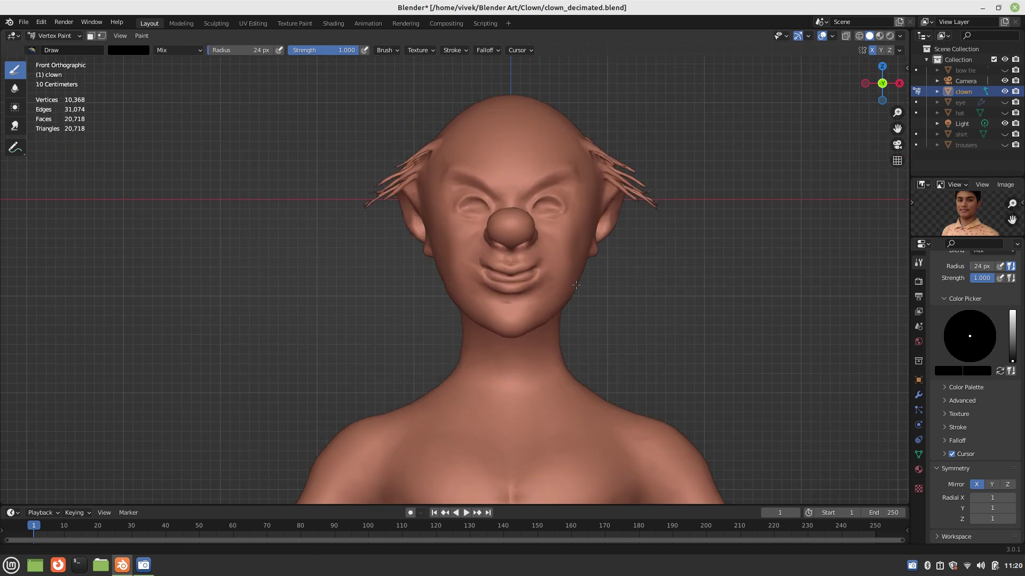
scroll(574, 262, "up", 3)
mouse_move(571, 238)
left_mouse_down()
mouse_move(579, 213)
mouse_move(640, 197)
mouse_move(568, 219)
mouse_move(580, 204)
mouse_move(647, 202)
left_mouse_up()
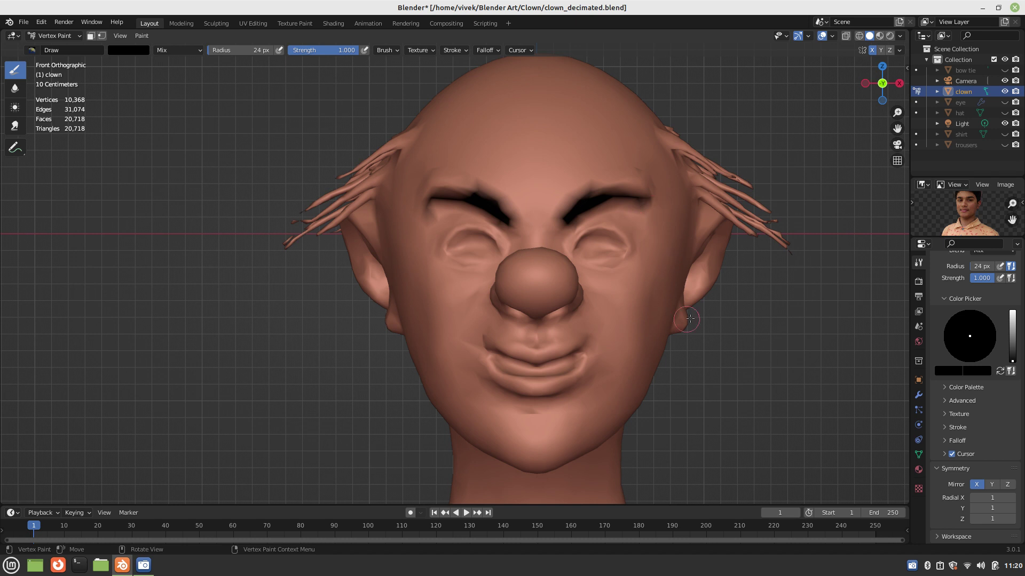
scroll(677, 284, "up", 1)
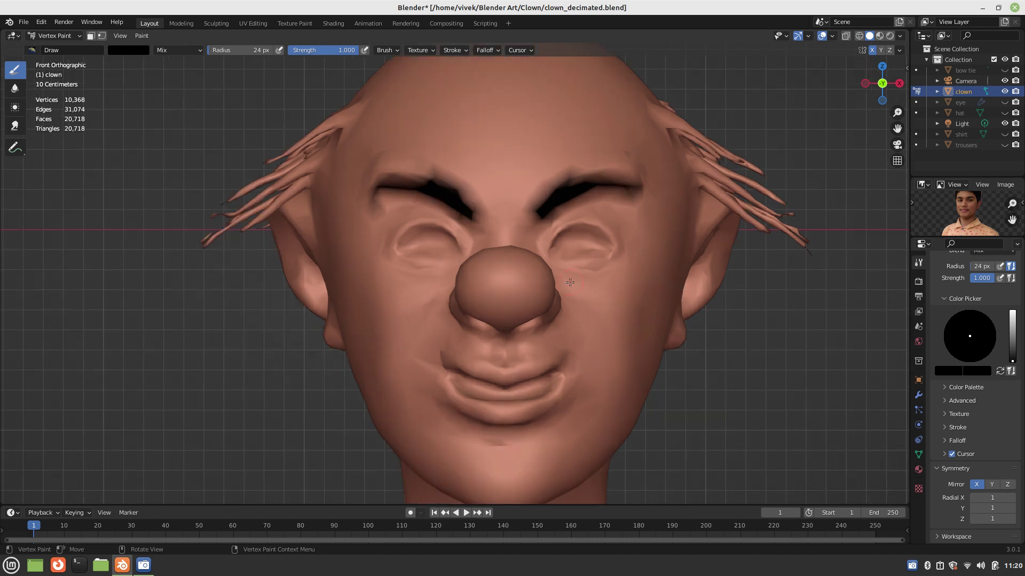
scroll(570, 282, "up", 2)
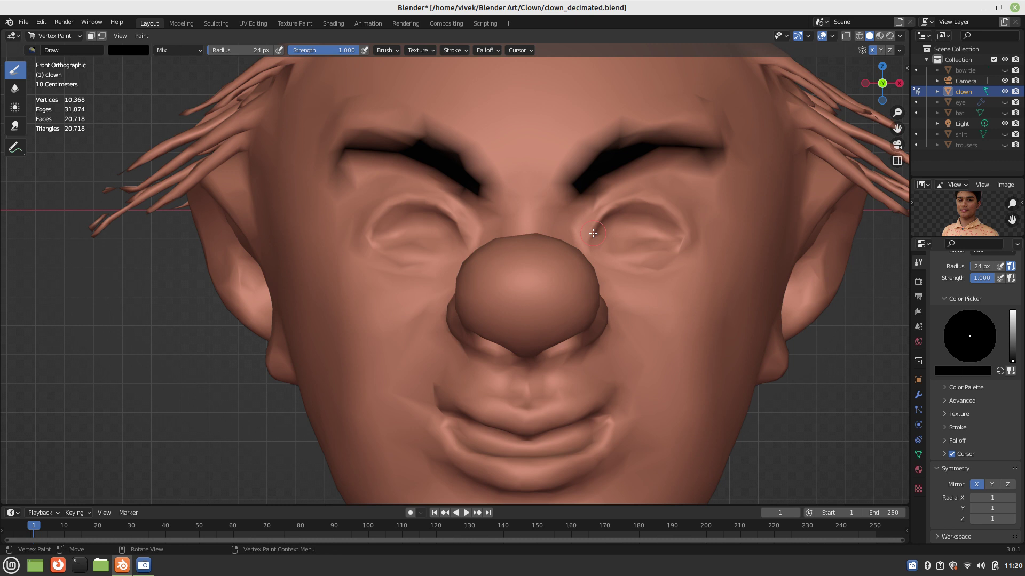
- Outline the top and underside of both eyes in black with an 18-17 px brush, then save
key("f")
left_click(590, 233)
mouse_move(591, 243)
left_mouse_down()
mouse_move(615, 206)
mouse_move(678, 217)
mouse_move(630, 200)
mouse_move(589, 236)
left_mouse_up()
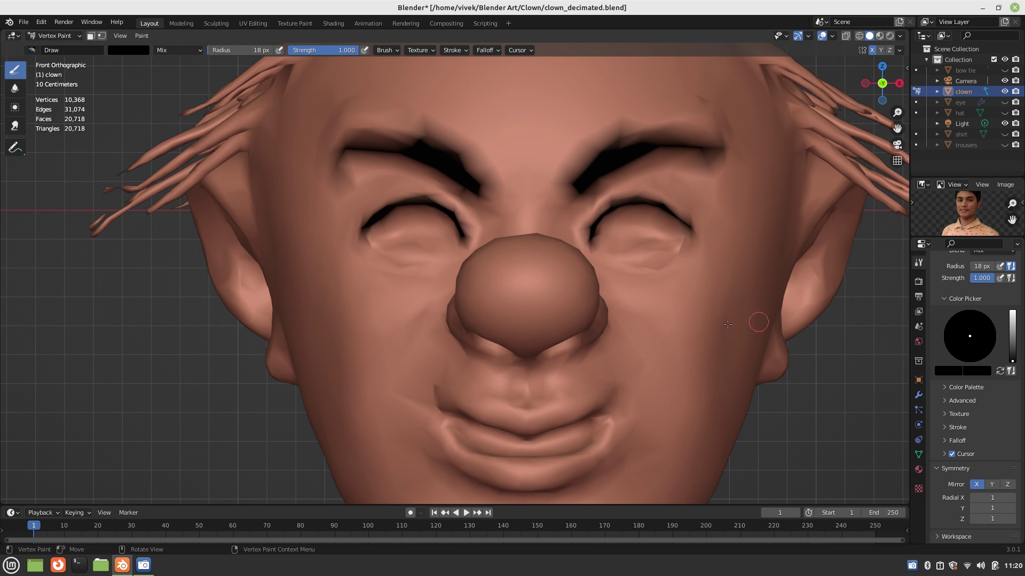
key("f")
left_click(616, 289)
left_click_drag(603, 259, 607, 262)
mouse_move(607, 262)
left_mouse_down()
mouse_move(653, 272)
mouse_move(697, 242)
left_mouse_up()
scroll(688, 256, "down", 4)
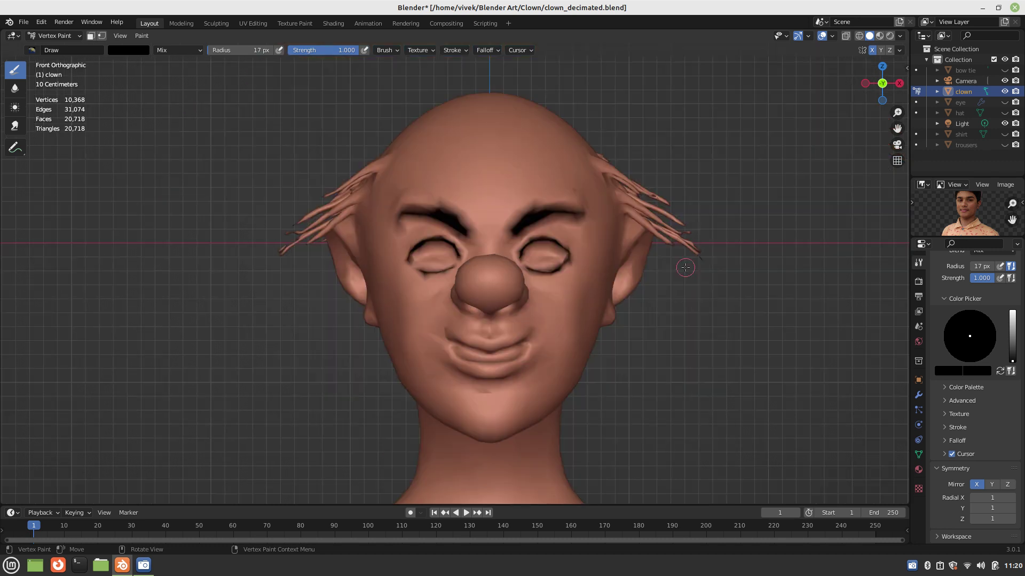
key("ctrl+s")
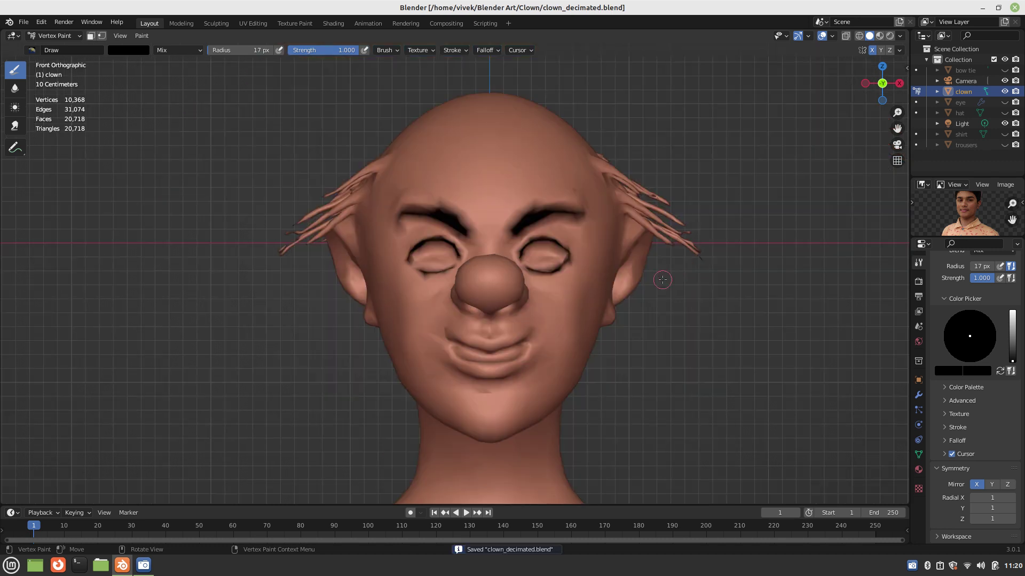
- Reframe the head and switch the paint colour to pink for the lips
scroll(632, 315, "up", 1)
middle_click_drag(631, 315, 567, 300, "shift")
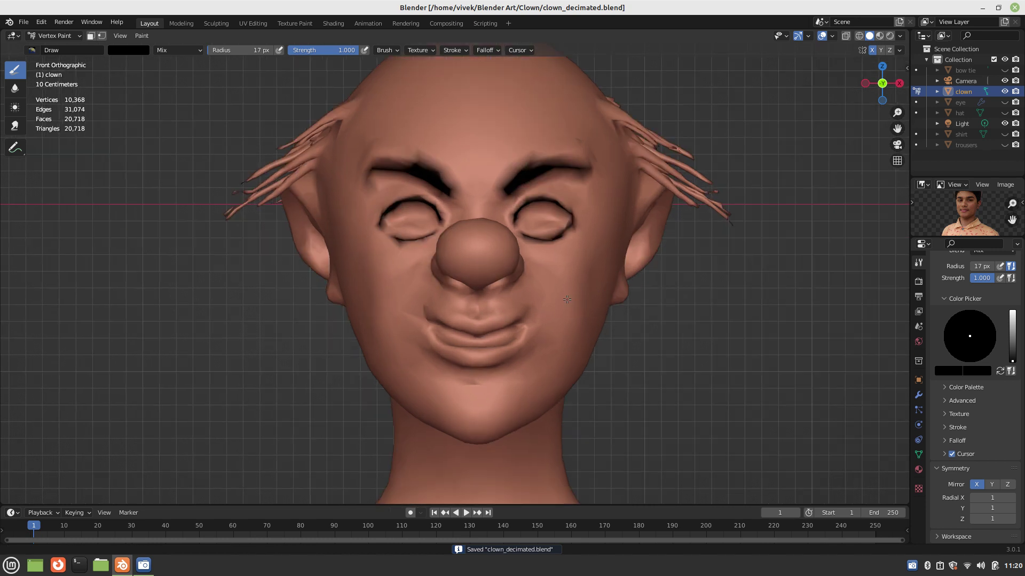
mouse_move(1006, 338)
left_mouse_down()
mouse_move(1012, 315)
mouse_move(972, 349)
left_mouse_up()
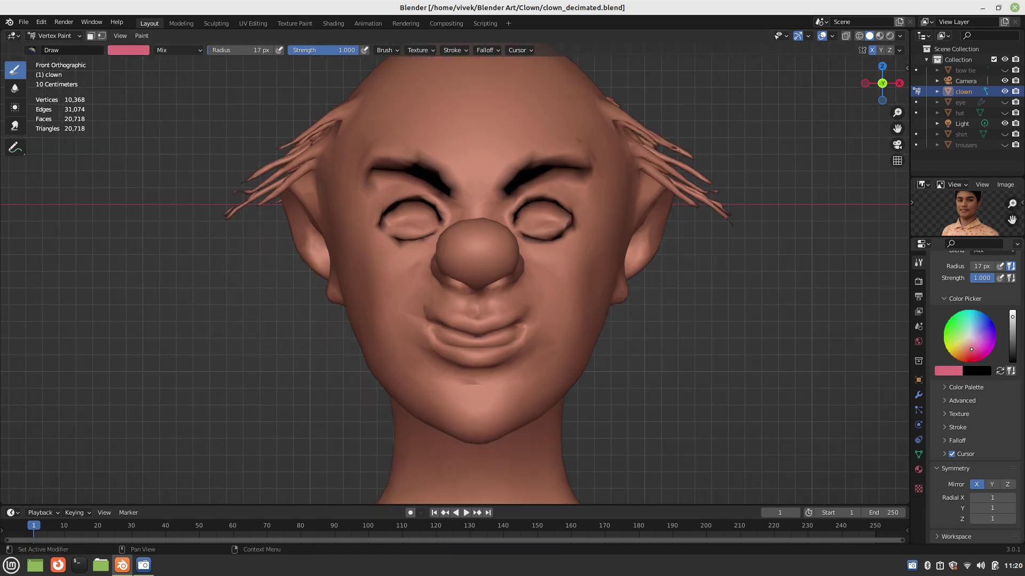
- Paint pink over the clown's lips and save clown_decimated.blend
mouse_move(463, 331)
left_mouse_down()
mouse_move(492, 328)
mouse_move(448, 320)
mouse_move(526, 326)
mouse_move(501, 350)
mouse_move(465, 358)
mouse_move(517, 352)
mouse_move(528, 328)
mouse_move(549, 348)
left_mouse_up()
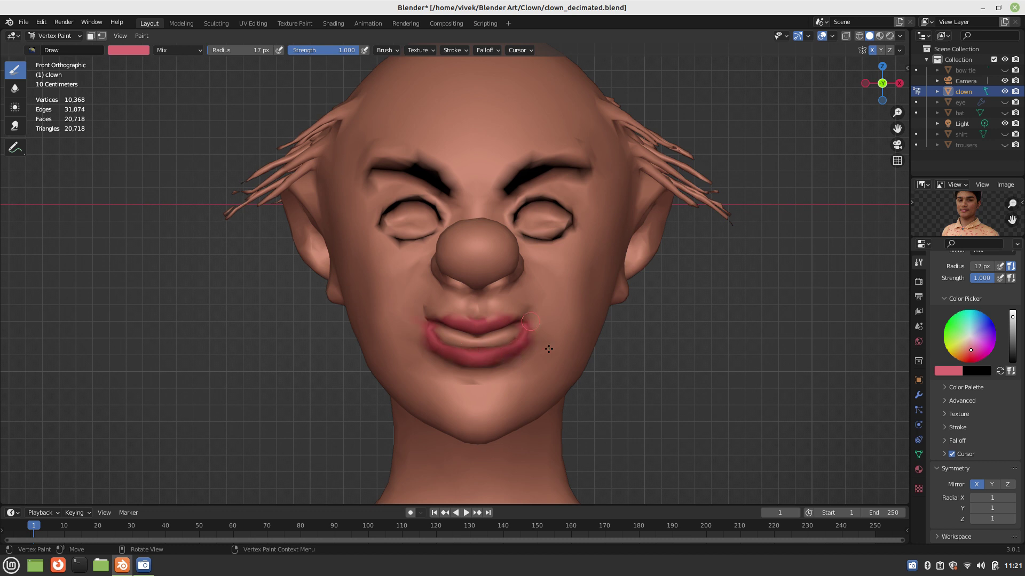
key("ctrl+s")
scroll(575, 349, "down", 3)
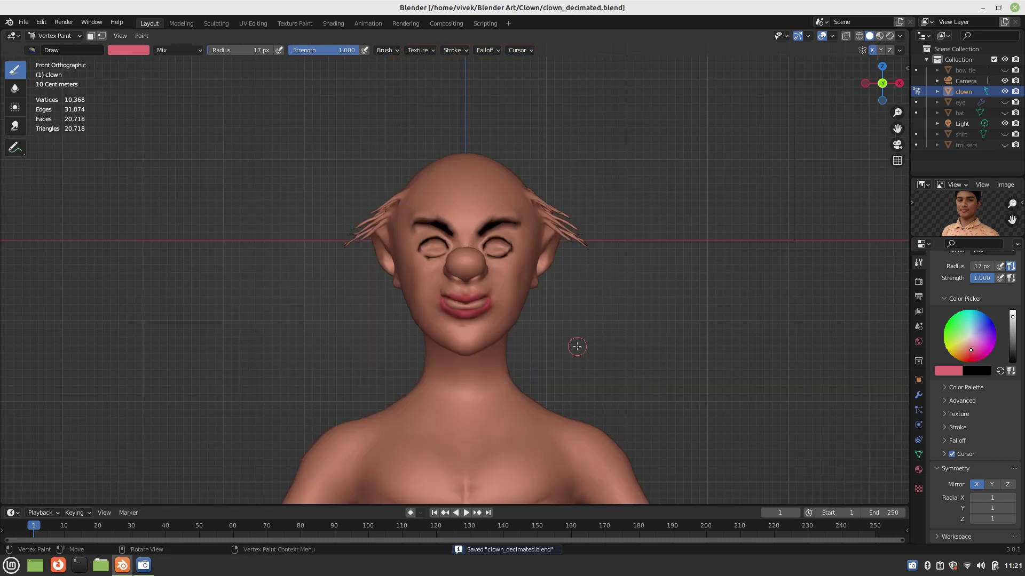
scroll(577, 346, "up", 1)
mouse_move(579, 325)
middle_mouse_down()
mouse_move(609, 344)
mouse_move(572, 327)
middle_mouse_up()
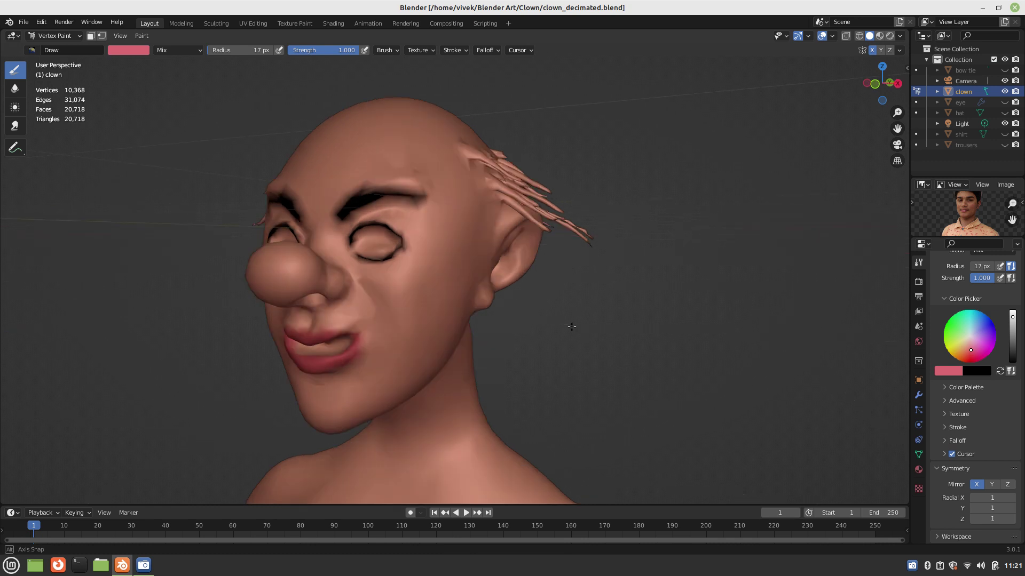
- Set the paint colour to black and enlarge the brush to 66 px
left_click(1012, 351)
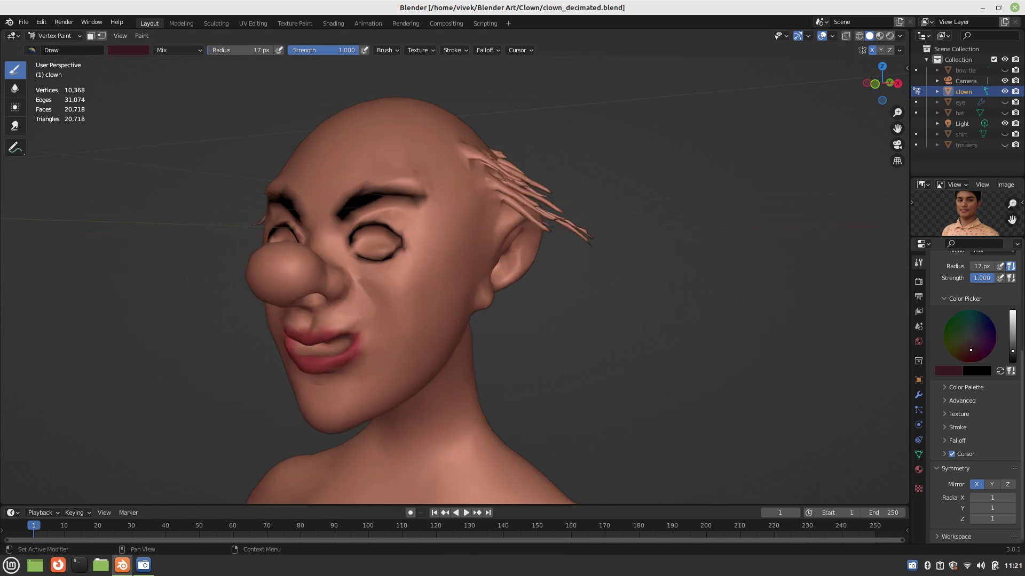
left_click_drag(1013, 351, 1012, 362)
mouse_move(573, 315)
middle_mouse_down()
mouse_move(575, 299)
mouse_move(549, 308)
mouse_move(587, 313)
mouse_move(539, 285)
middle_mouse_up()
key("f")
left_click(581, 285)
- Paint the hair strands black, including where the hair meets the head
mouse_move(539, 285)
left_mouse_down()
mouse_move(511, 259)
mouse_move(522, 284)
left_mouse_up()
mouse_move(521, 284)
middle_mouse_down()
mouse_move(400, 256)
mouse_move(284, 249)
middle_mouse_up()
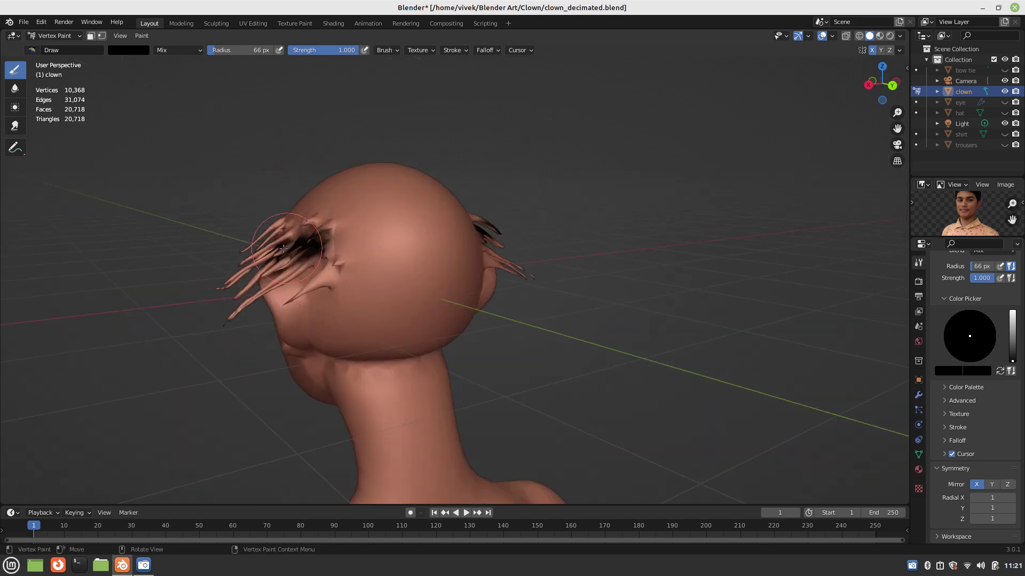
left_click_drag(283, 248, 282, 230)
mouse_move(283, 230)
middle_mouse_down()
mouse_move(260, 244)
mouse_move(319, 268)
middle_mouse_up()
mouse_move(319, 268)
left_mouse_down()
mouse_move(348, 263)
mouse_move(308, 273)
mouse_move(226, 341)
left_mouse_up()
mouse_move(225, 341)
middle_mouse_down()
mouse_move(415, 311)
mouse_move(471, 245)
middle_mouse_up()
- Blacken the hair near the ear and the remaining strands on the other side
scroll(472, 245, "up", 3)
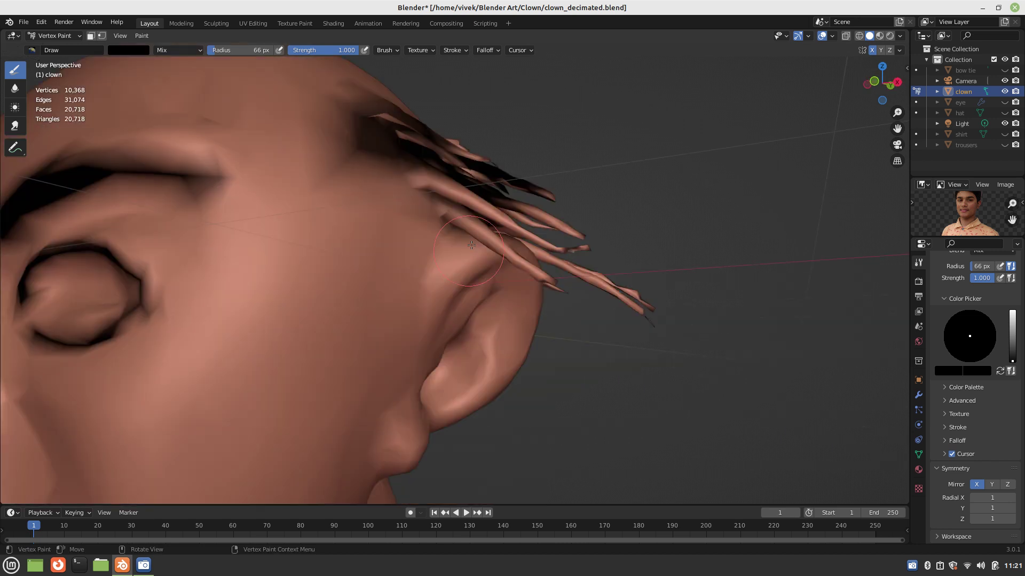
left_click_drag(471, 245, 557, 237)
mouse_move(556, 237)
middle_mouse_down()
mouse_move(614, 263)
mouse_move(603, 250)
middle_mouse_up()
mouse_move(492, 98)
left_mouse_down()
mouse_move(497, 116)
mouse_move(598, 180)
mouse_move(572, 195)
mouse_move(597, 151)
left_mouse_up()
mouse_move(597, 151)
middle_mouse_down()
mouse_move(507, 150)
mouse_move(466, 322)
mouse_move(408, 297)
mouse_move(531, 286)
mouse_move(555, 326)
mouse_move(571, 263)
mouse_move(555, 294)
mouse_move(575, 311)
middle_mouse_up()
scroll(507, 150, "down", 6)
scroll(570, 354, "down", 4)
- Save the file and raise the paint colour to full brightness
key("ctrl+s")
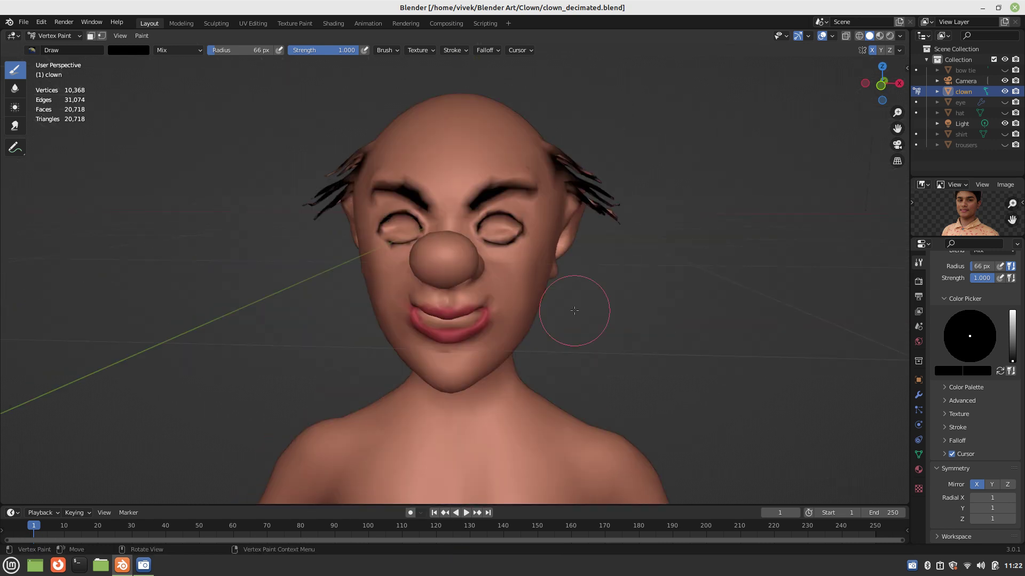
scroll(574, 310, "up", 2)
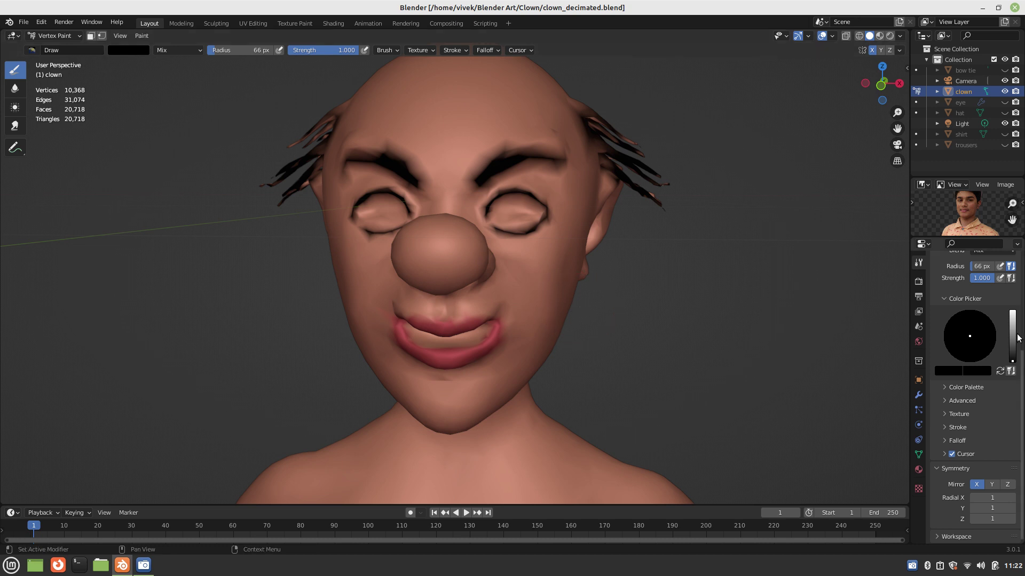
left_click_drag(1018, 338, 1012, 312)
- Pick bright red and paint the nose ball from the front and both sides
left_click(975, 361)
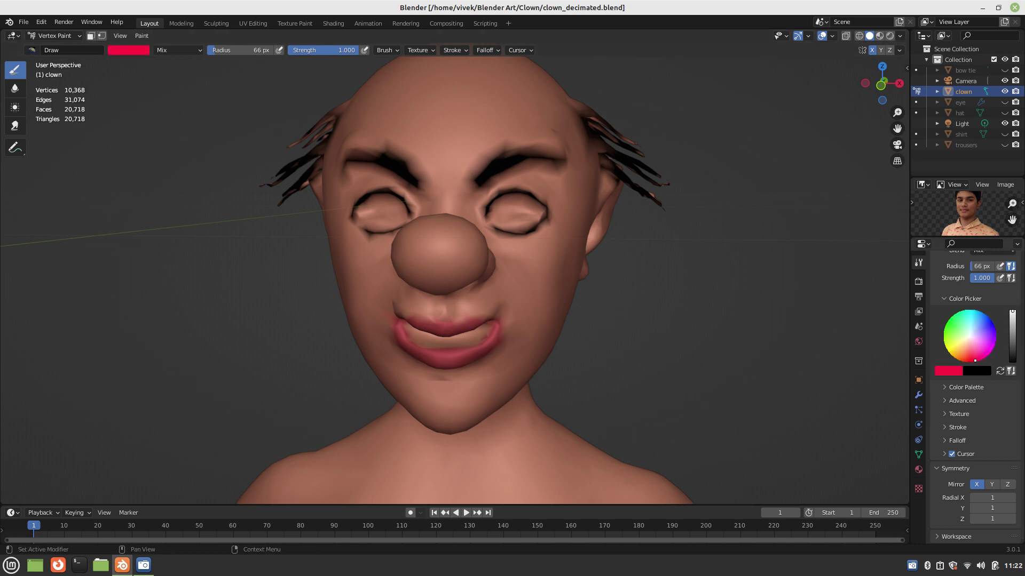
left_click_drag(436, 261, 456, 254)
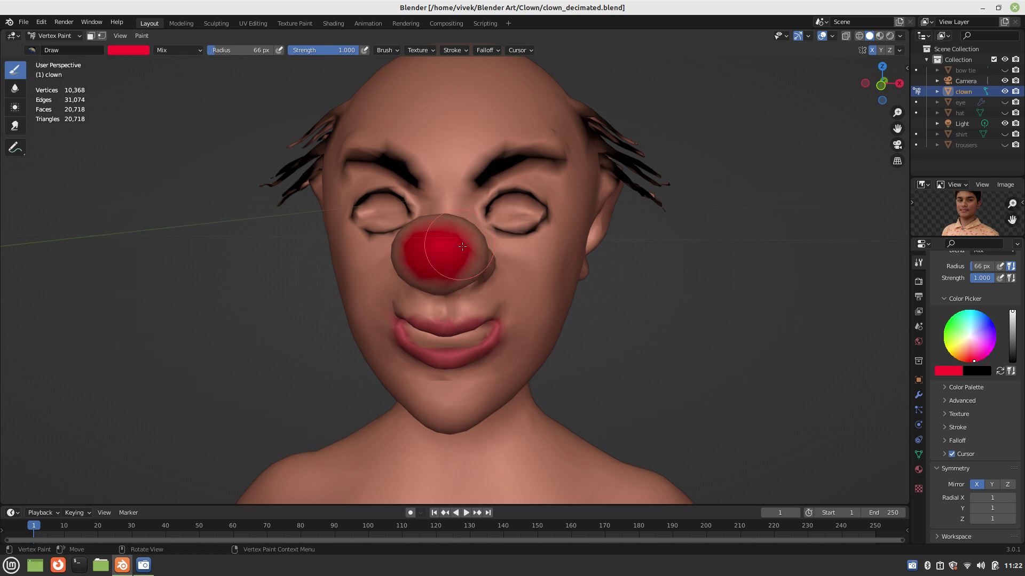
mouse_move(463, 246)
middle_mouse_down()
mouse_move(409, 266)
mouse_move(519, 282)
mouse_move(257, 319)
middle_mouse_up()
mouse_move(256, 319)
left_mouse_down()
mouse_move(242, 290)
mouse_move(249, 330)
mouse_move(250, 297)
mouse_move(243, 324)
left_mouse_up()
mouse_move(242, 324)
middle_mouse_down()
mouse_move(381, 292)
mouse_move(512, 311)
mouse_move(571, 295)
middle_mouse_up()
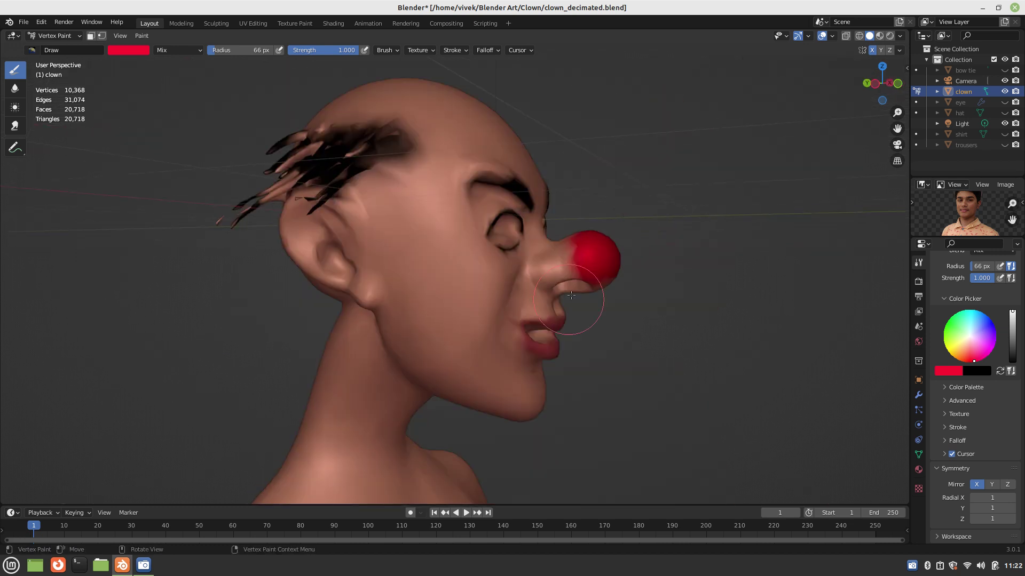
mouse_move(579, 259)
left_mouse_down()
mouse_move(583, 247)
mouse_move(619, 241)
mouse_move(582, 245)
mouse_move(578, 283)
mouse_move(623, 280)
left_mouse_up()
- Paint the nose ball's lower edge and remaining pale patch red
mouse_move(623, 280)
middle_mouse_down()
mouse_move(472, 308)
mouse_move(314, 266)
middle_mouse_up()
scroll(303, 226, "up", 1)
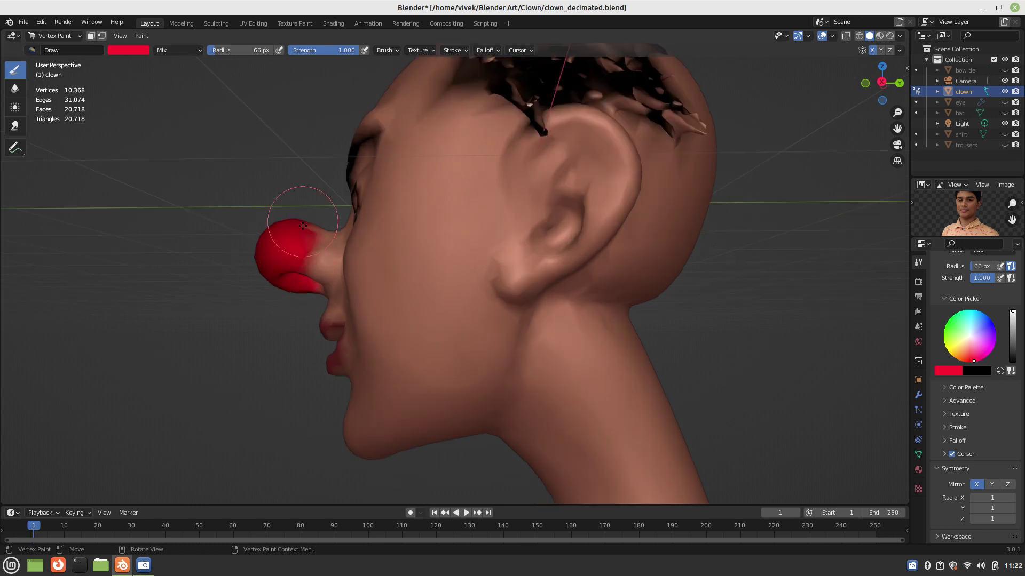
left_click_drag(303, 225, 278, 308)
middle_click_drag(279, 308, 313, 358)
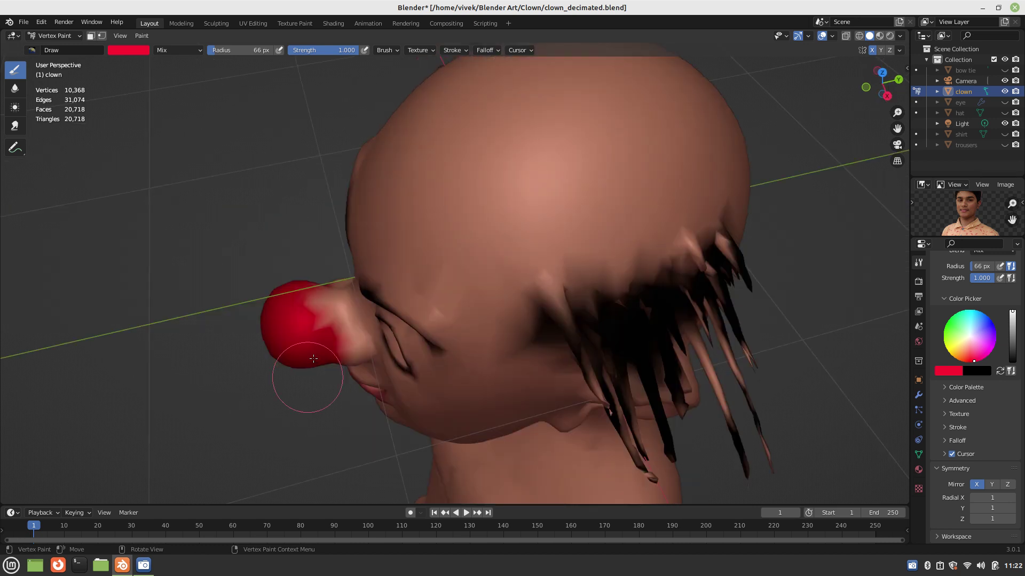
mouse_move(313, 359)
left_mouse_down()
mouse_move(322, 320)
mouse_move(324, 357)
left_mouse_up()
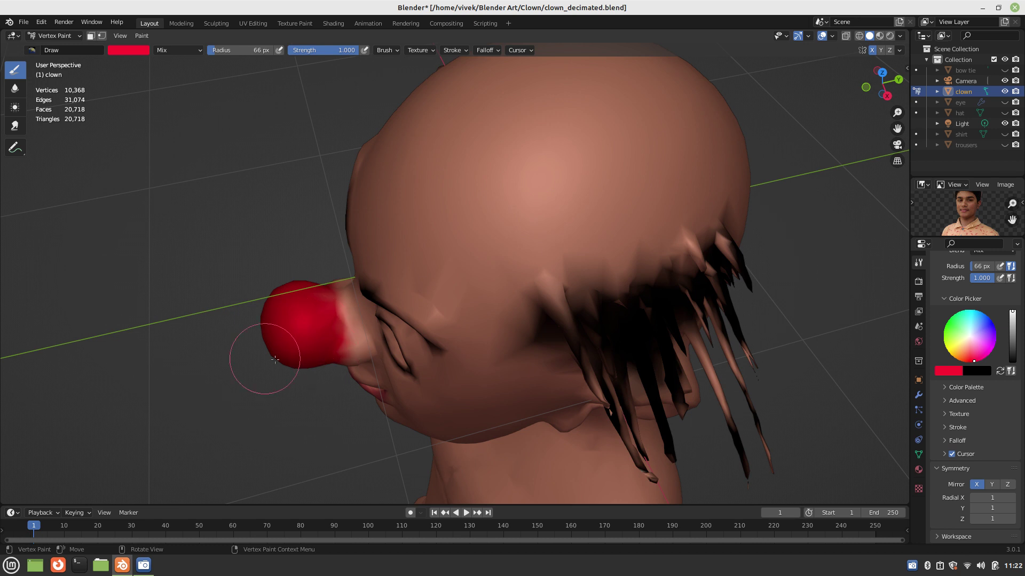
- Orbit around the face to check the red nose from every side
mouse_move(275, 360)
middle_mouse_down()
mouse_move(307, 250)
mouse_move(486, 300)
mouse_move(631, 273)
mouse_move(370, 332)
middle_mouse_up()
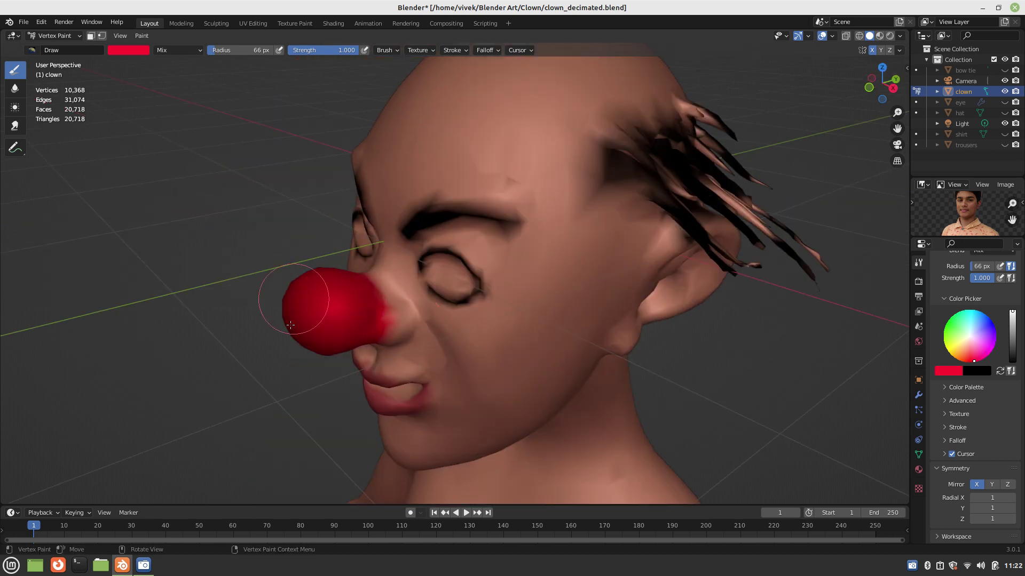
mouse_move(290, 325)
middle_mouse_down()
mouse_move(415, 292)
mouse_move(602, 322)
middle_mouse_up()
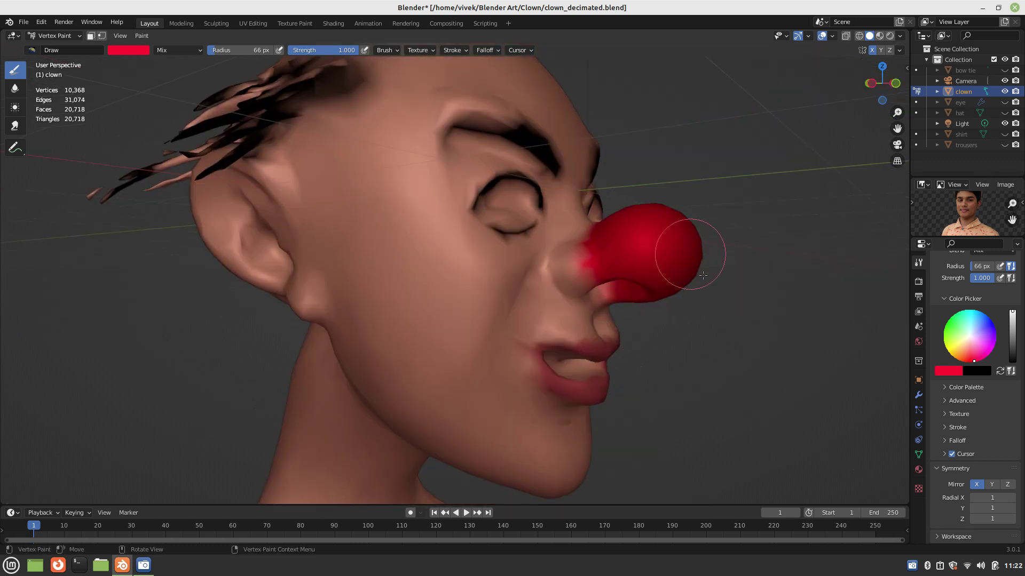
middle_click_drag(703, 274, 456, 309)
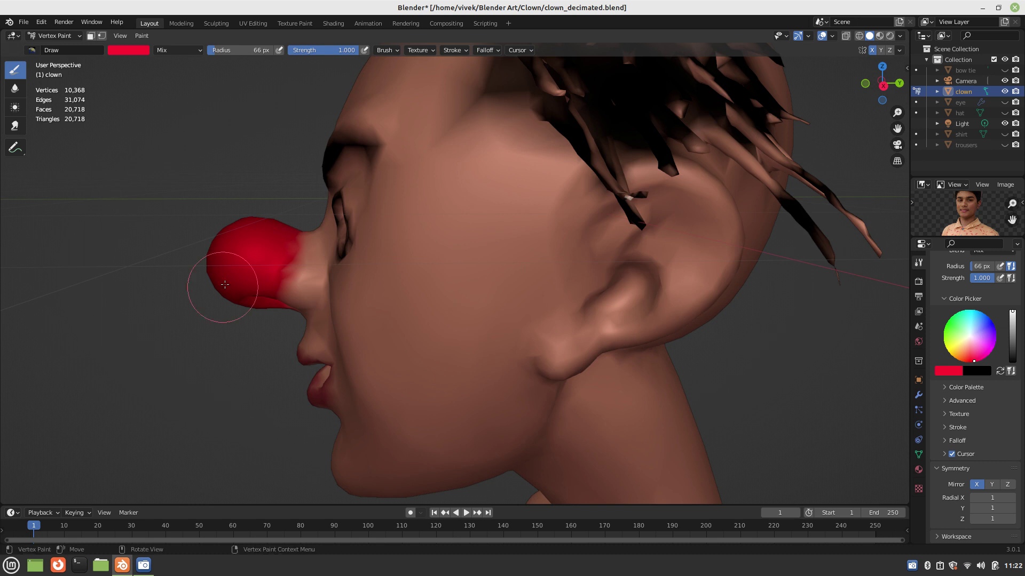
middle_click_drag(225, 284, 343, 326)
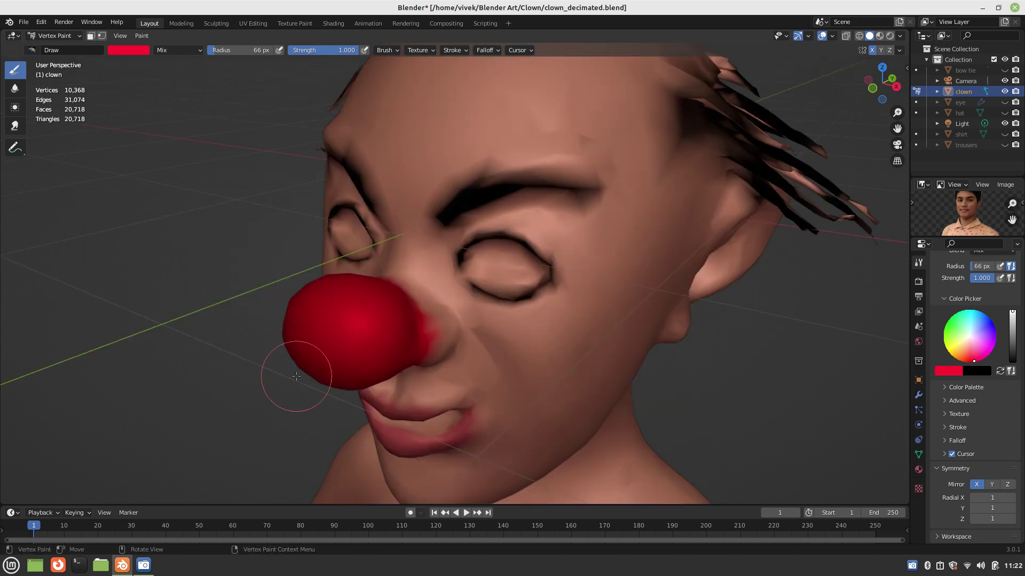
mouse_move(296, 377)
middle_mouse_down()
mouse_move(338, 409)
mouse_move(302, 313)
mouse_move(296, 345)
mouse_move(335, 370)
mouse_move(355, 319)
mouse_move(365, 335)
mouse_move(372, 298)
mouse_move(418, 338)
mouse_move(475, 315)
mouse_move(479, 342)
mouse_move(627, 309)
middle_mouse_up()
- Save the clown file, then orbit and zoom to inspect the painted body, hair, lips and red nose
key("ctrl+s")
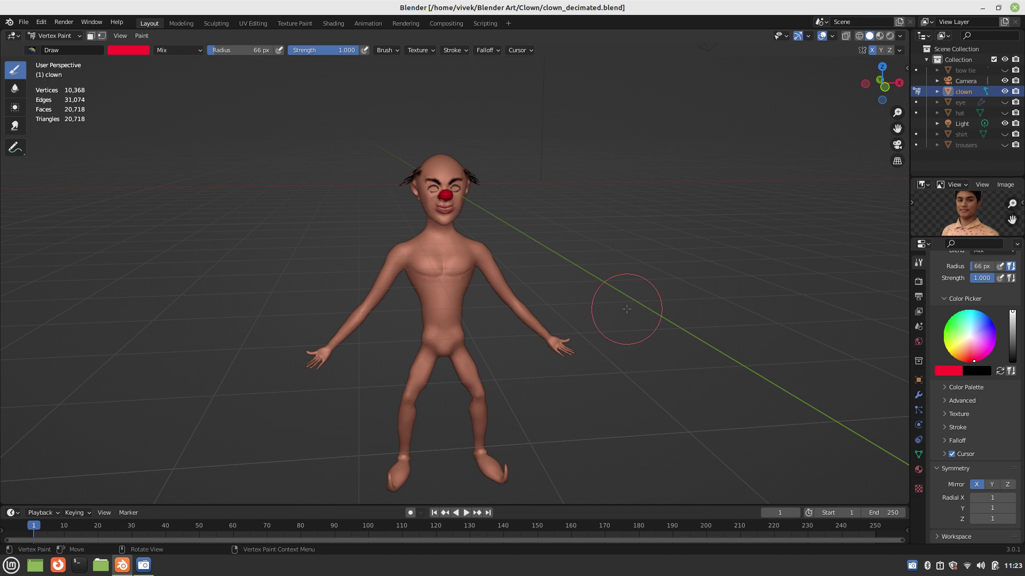
key("ctrl+s")
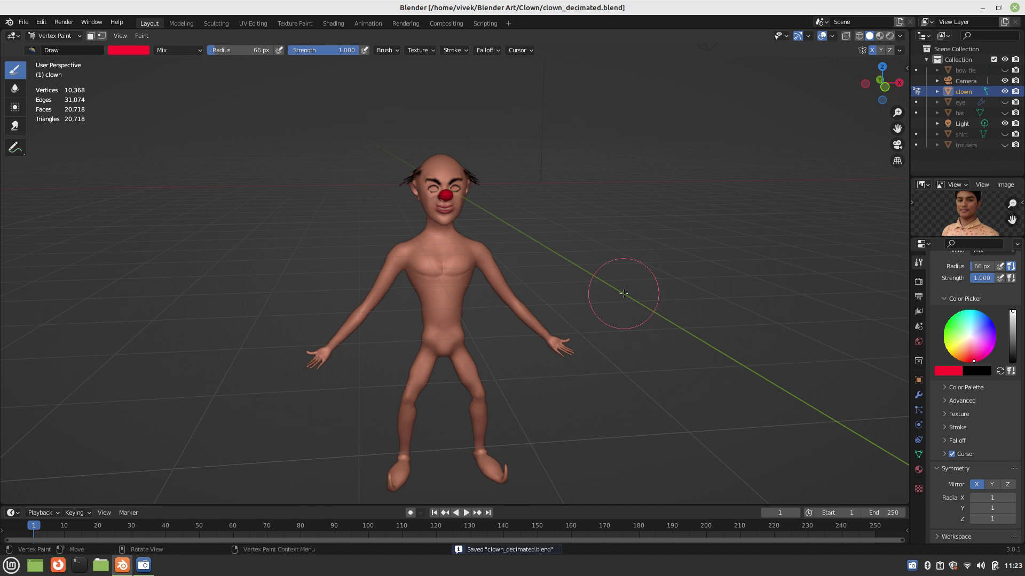
mouse_move(623, 294)
middle_mouse_down()
mouse_move(596, 276)
mouse_move(628, 254)
middle_mouse_up()
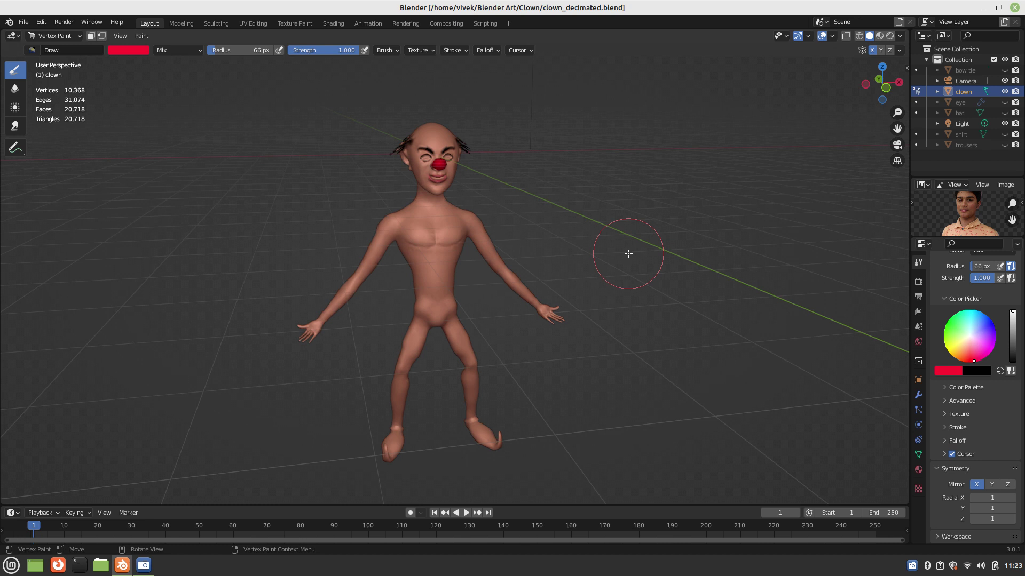
middle_click_drag(628, 253, 559, 262)
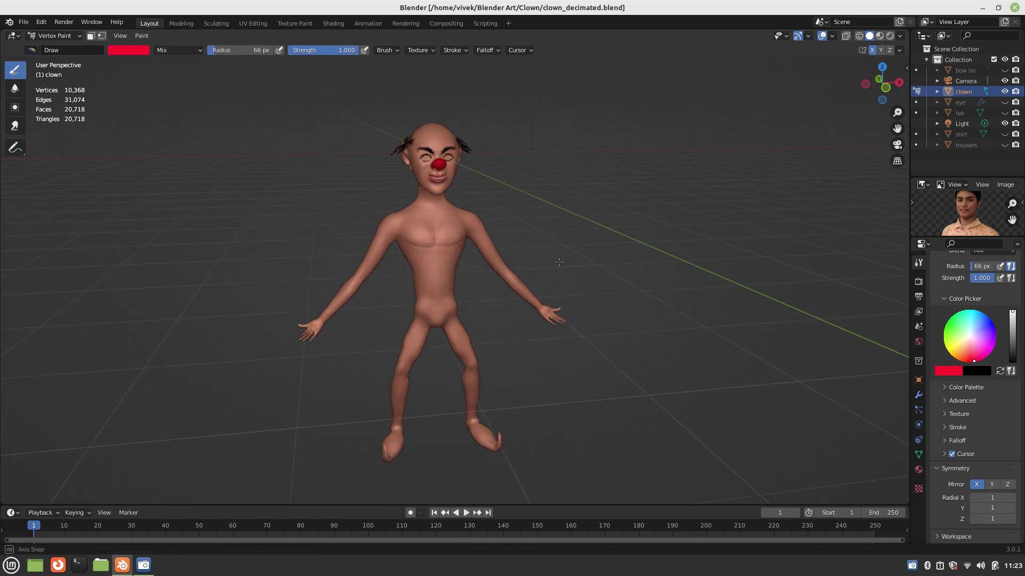
middle_click_drag(559, 262, 607, 257)
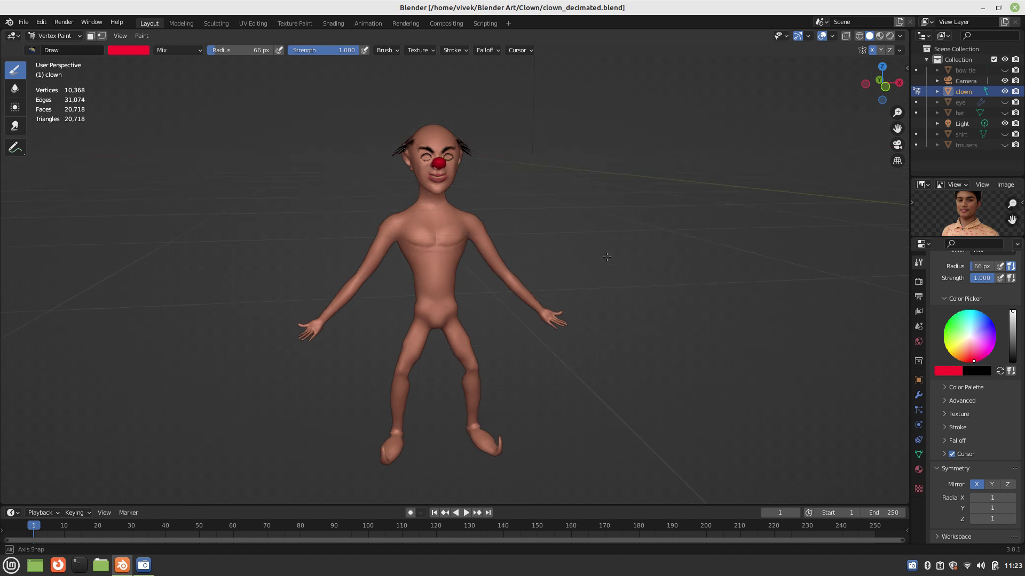
middle_click_drag(607, 256, 607, 257)
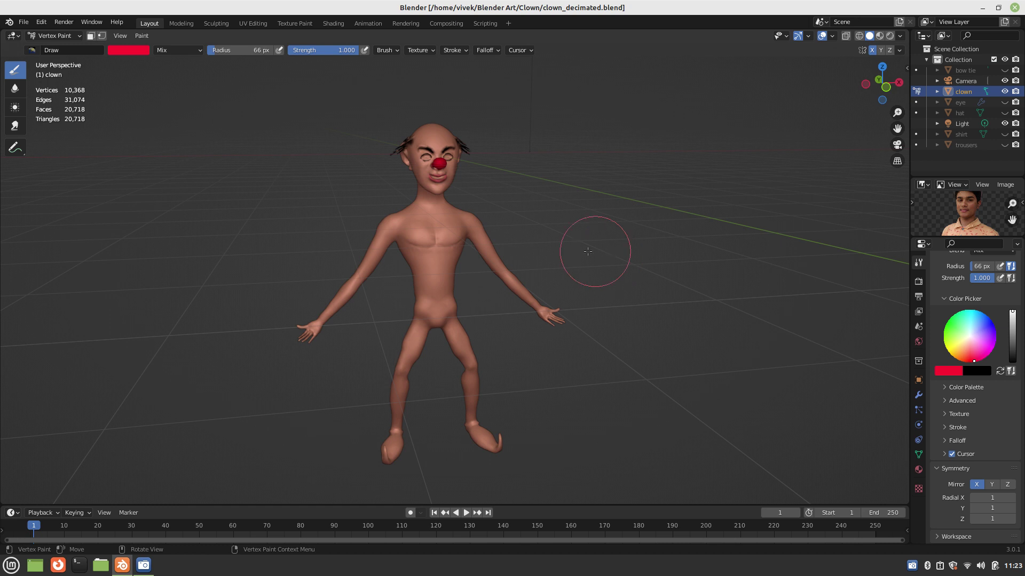
middle_click_drag(588, 251, 573, 251)
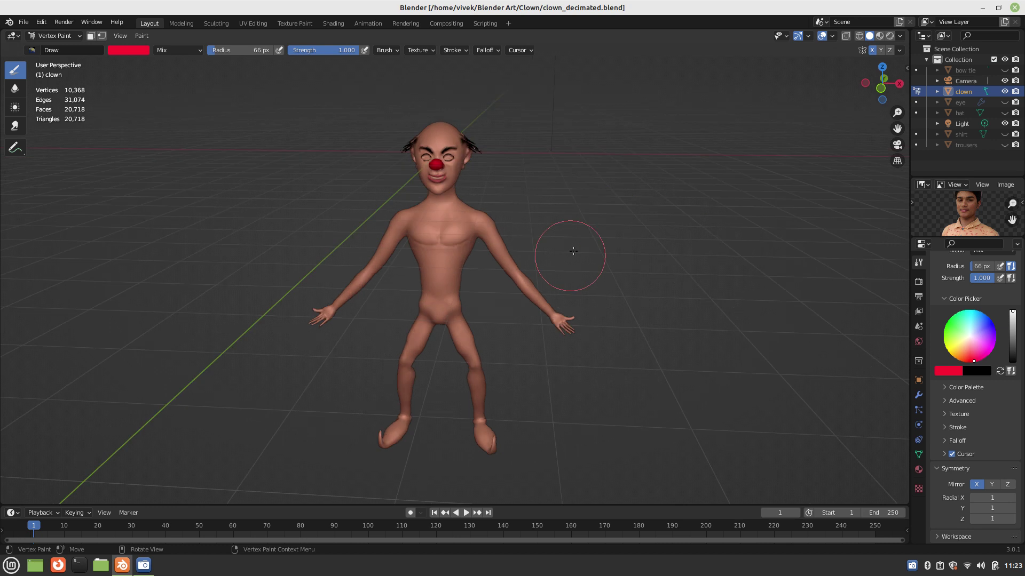
scroll(608, 232, "up", 2)
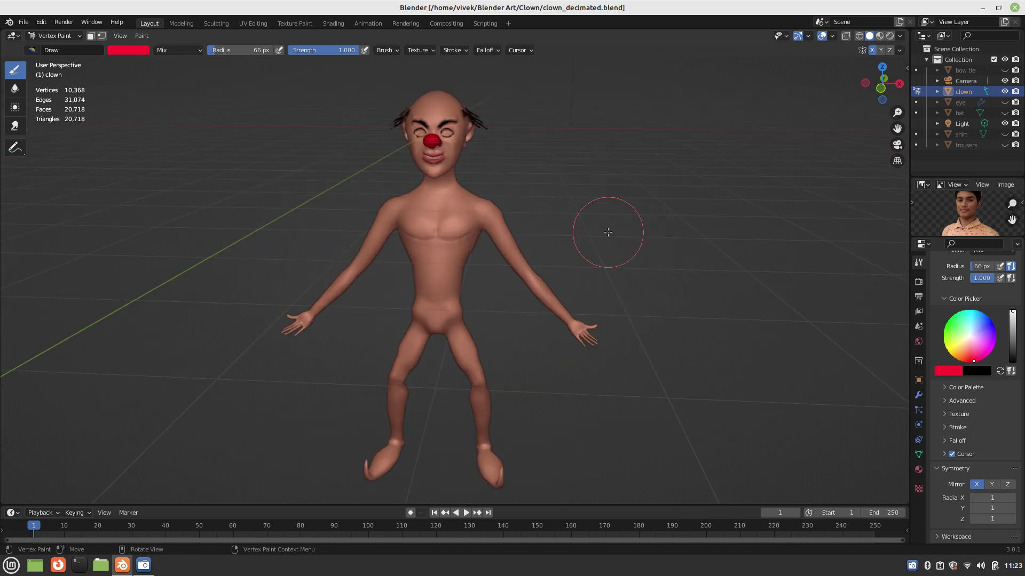